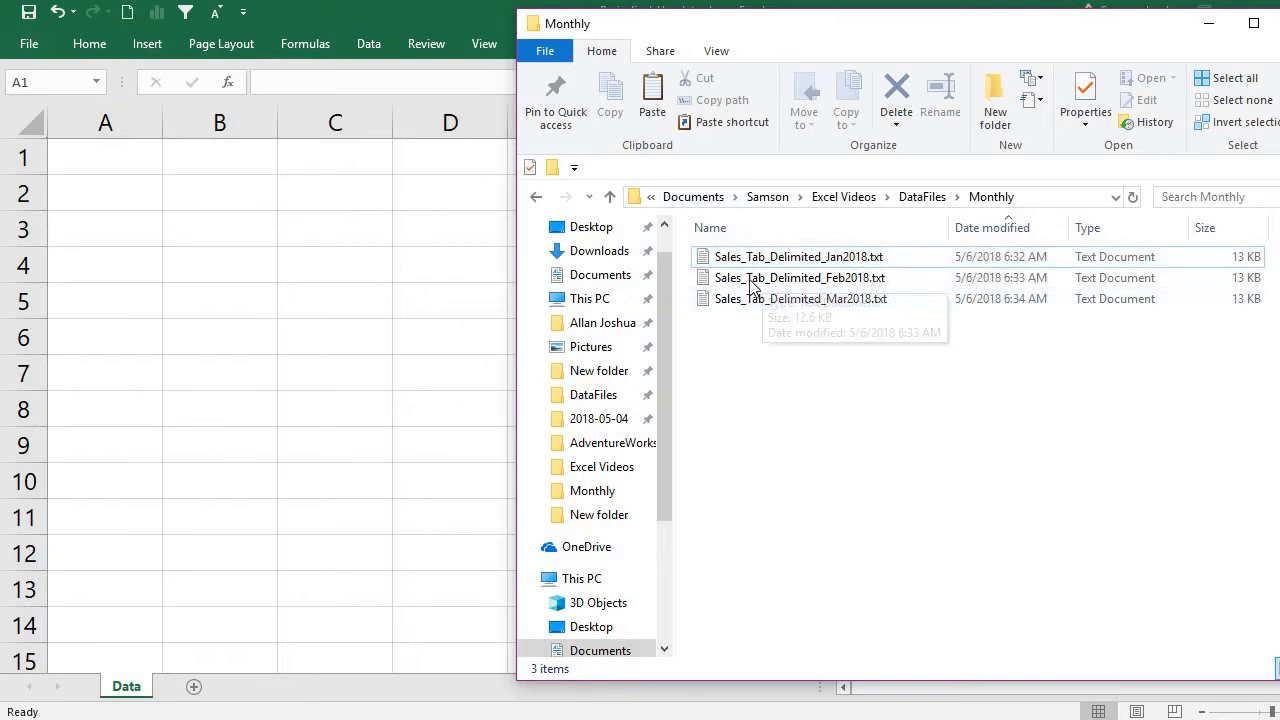
# Review the monthly sales text files and examine the product, customer and quarter columns of Sales_Tab_Delimited_Jan2018.txt in Notepad
pyautogui.click(864, 278)
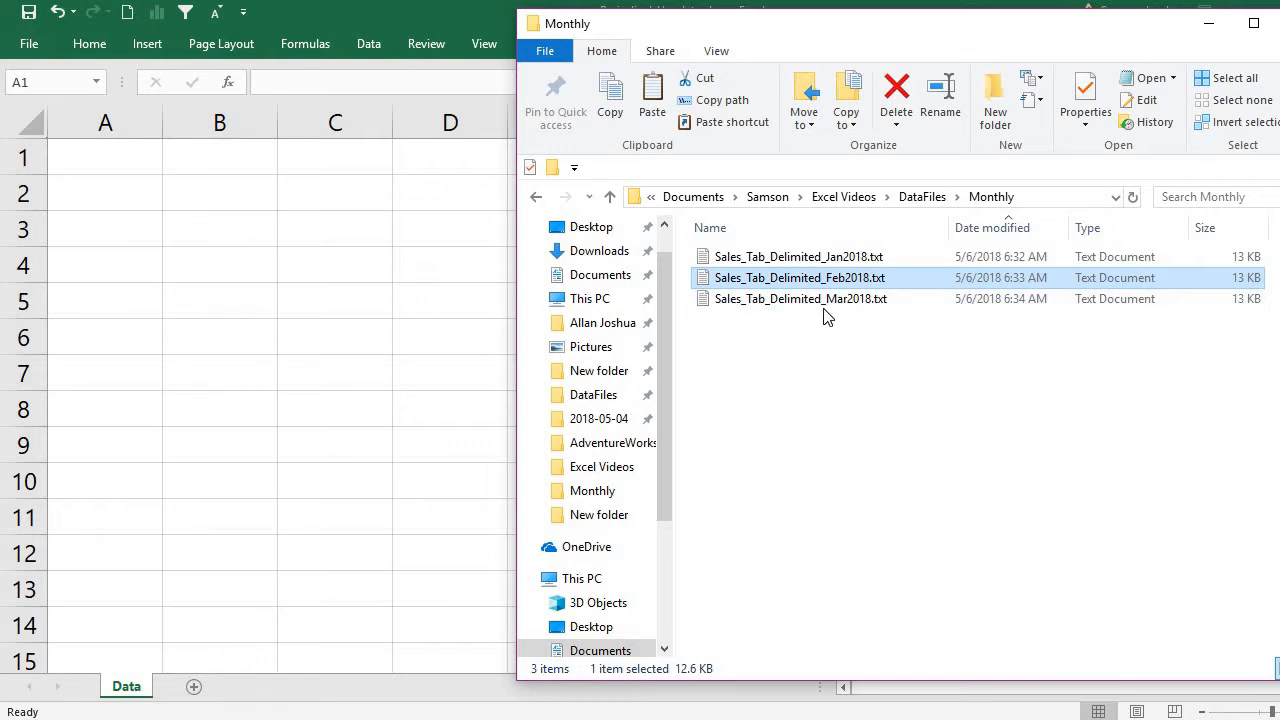
pyautogui.click(873, 299)
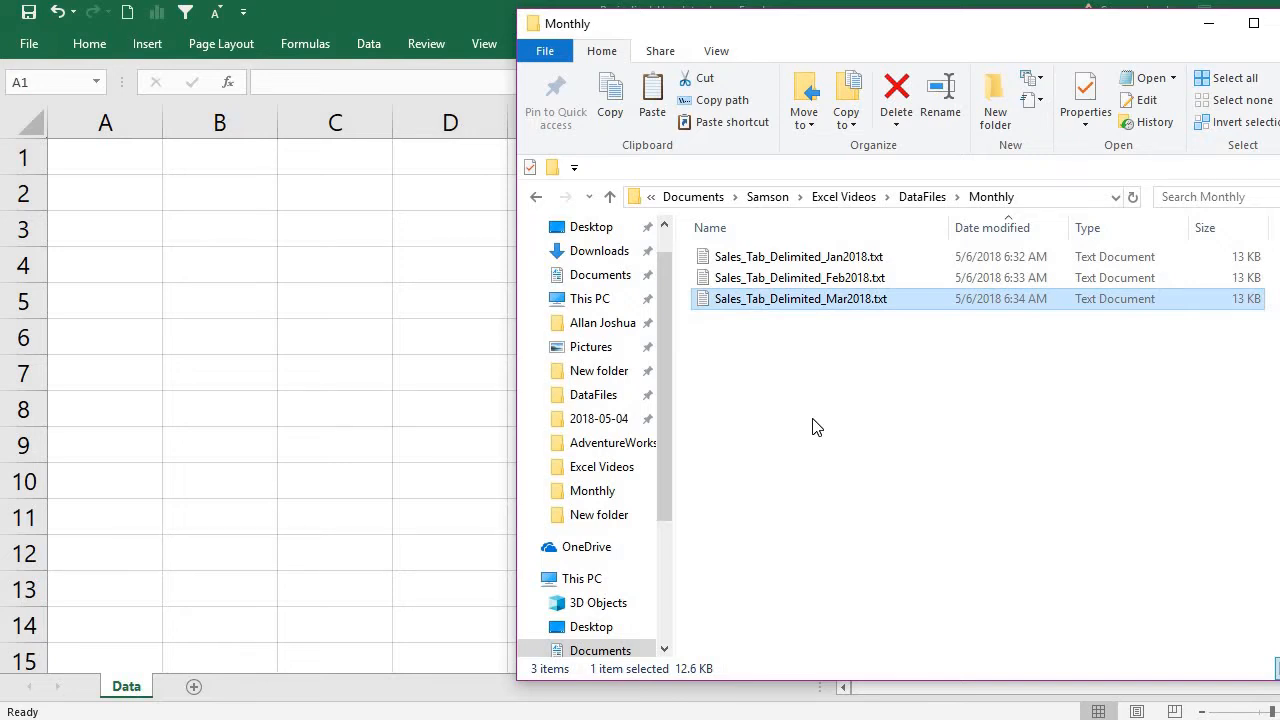
pyautogui.click(790, 258)
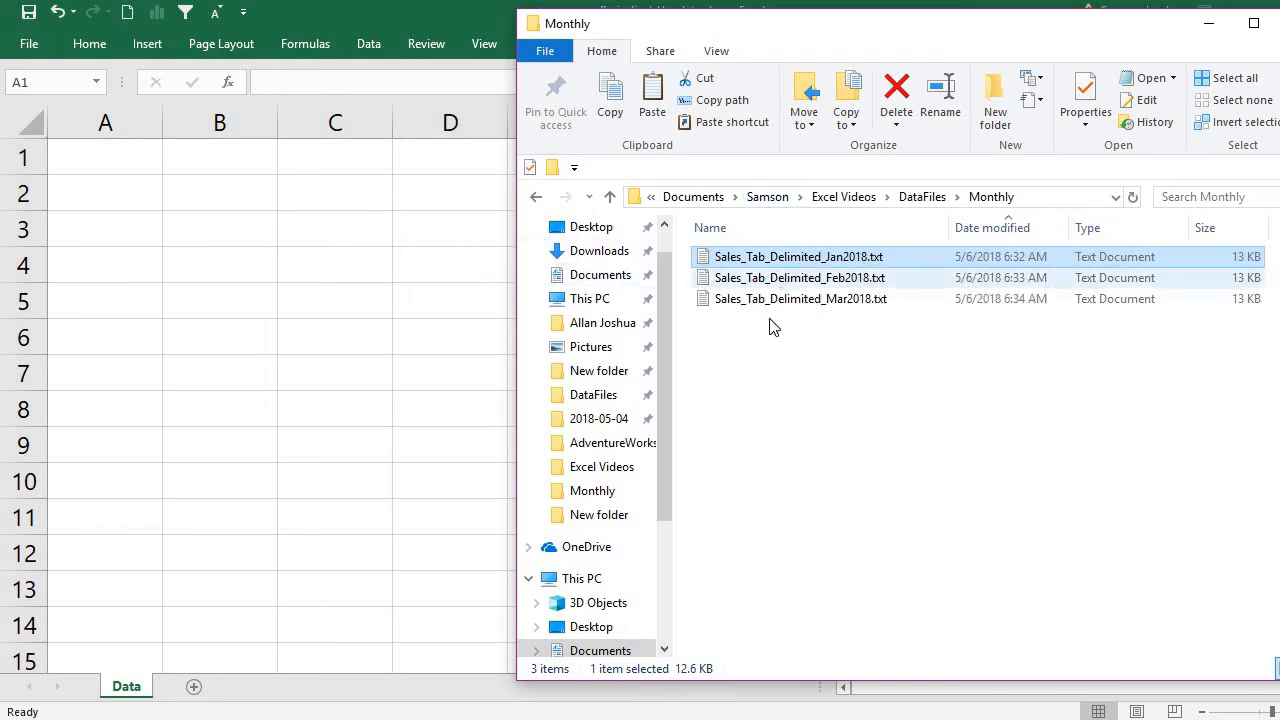
pyautogui.doubleClick(897, 257)
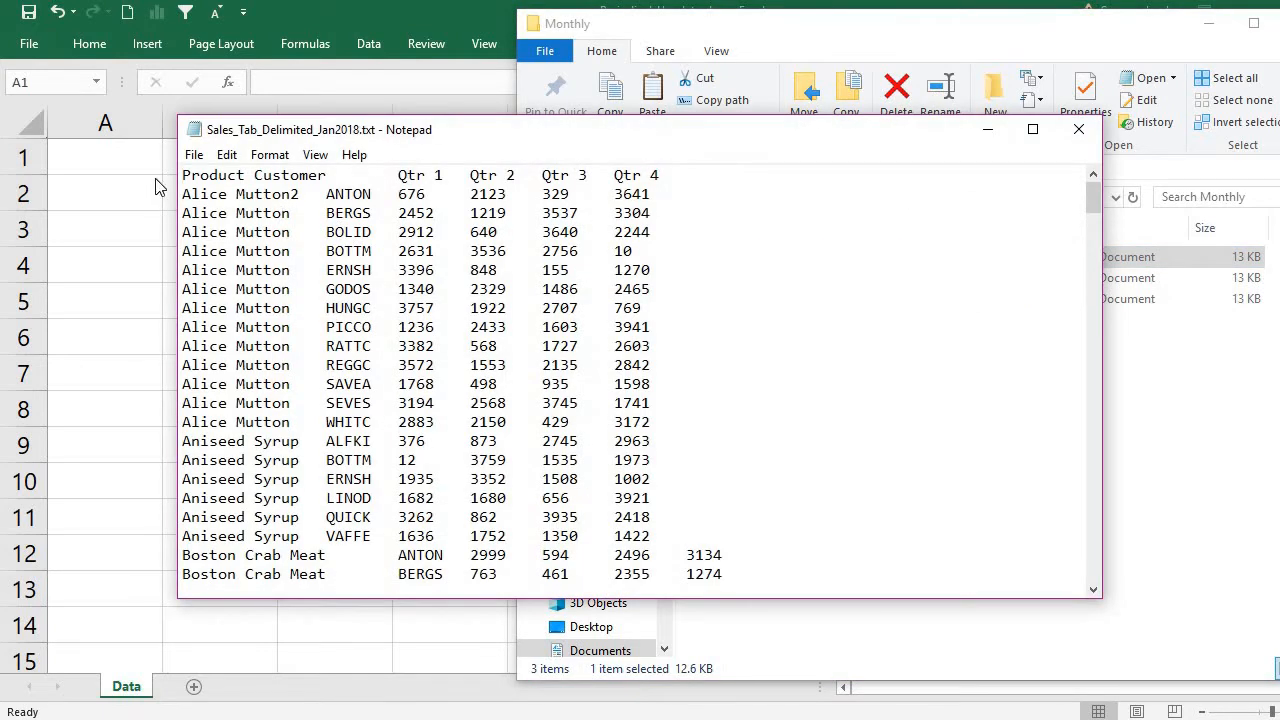
pyautogui.keyDown('shift'); pyautogui.click(292, 178); pyautogui.keyUp('shift')
pyautogui.click(327, 194)
pyautogui.moveTo(401, 176); pyautogui.dragTo(720, 175)
pyautogui.click(614, 232)
pyautogui.click(1078, 130)
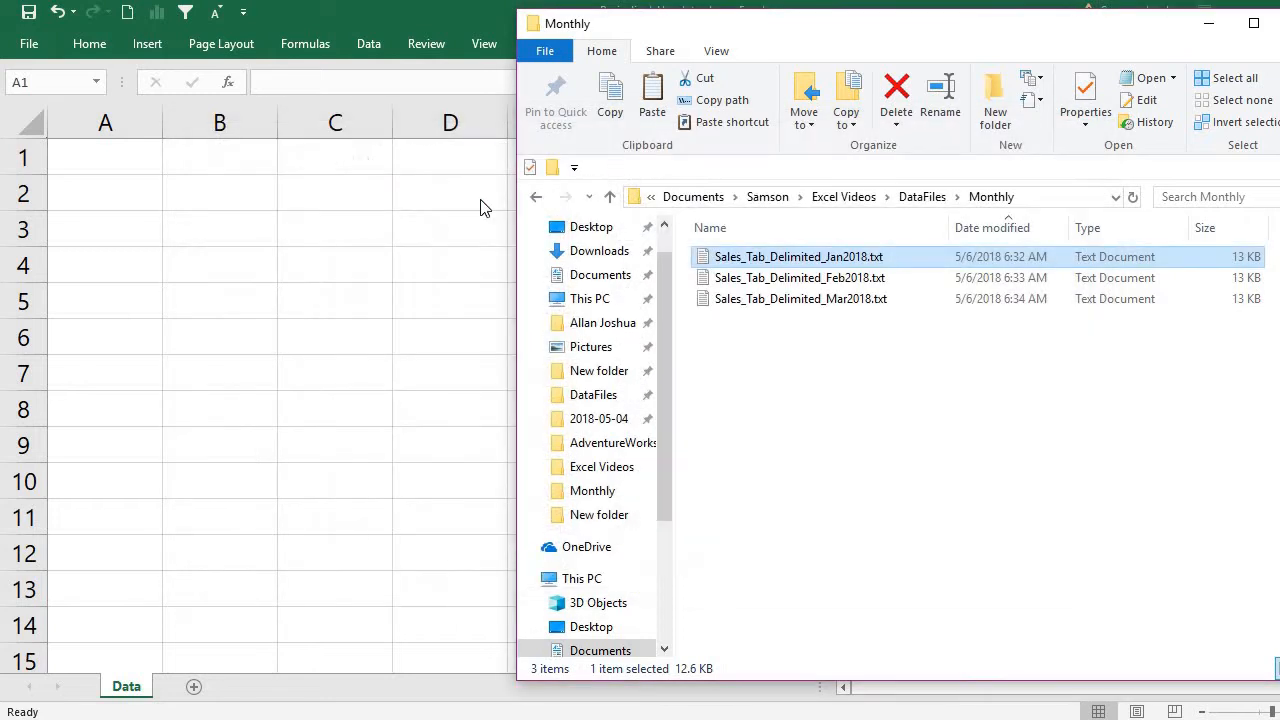
# Switch to the Excel workbook and start a text import of Sales_Tab_Delimited_Jan2018.txt
pyautogui.click(342, 174)
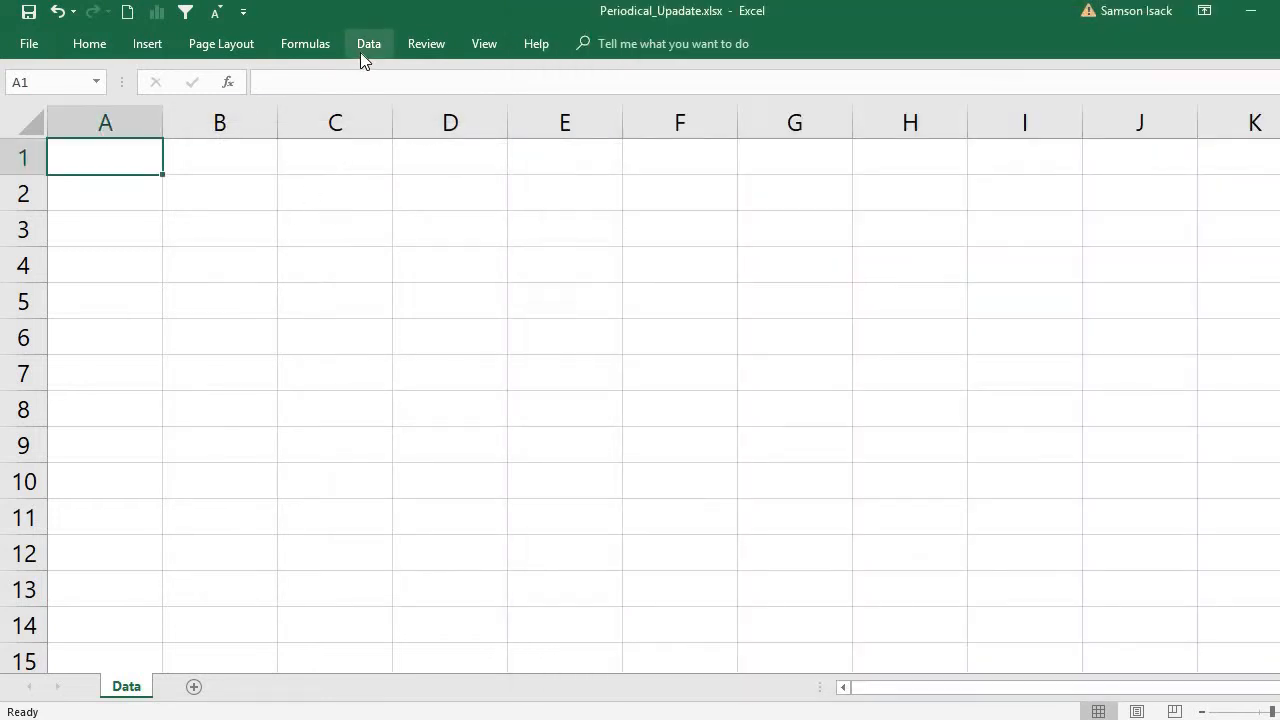
pyautogui.click(362, 55)
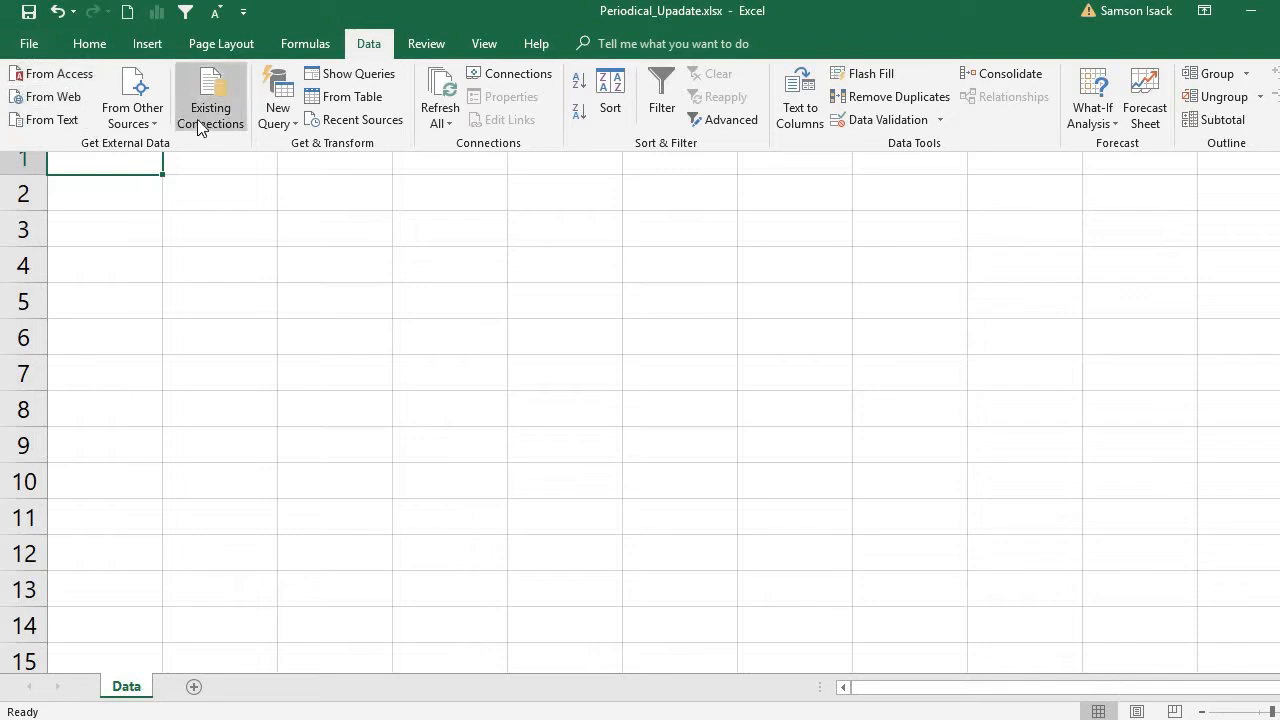
pyautogui.click(54, 123)
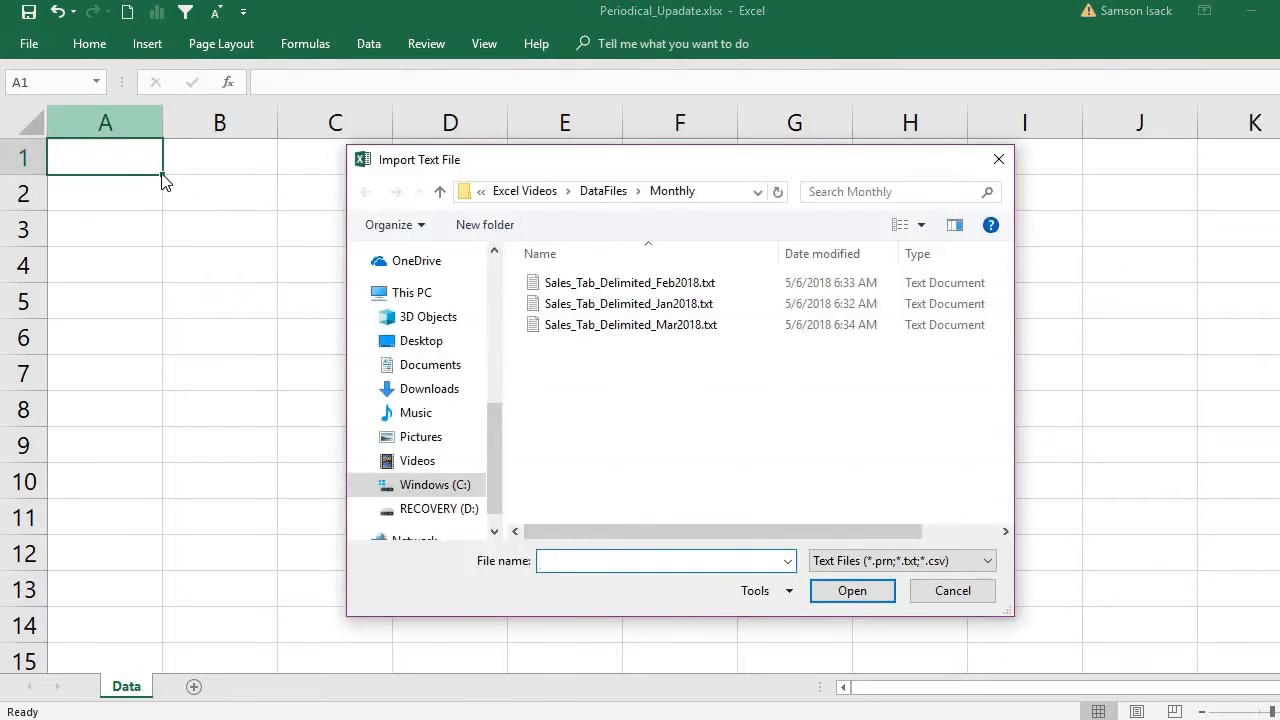
pyautogui.click(645, 304)
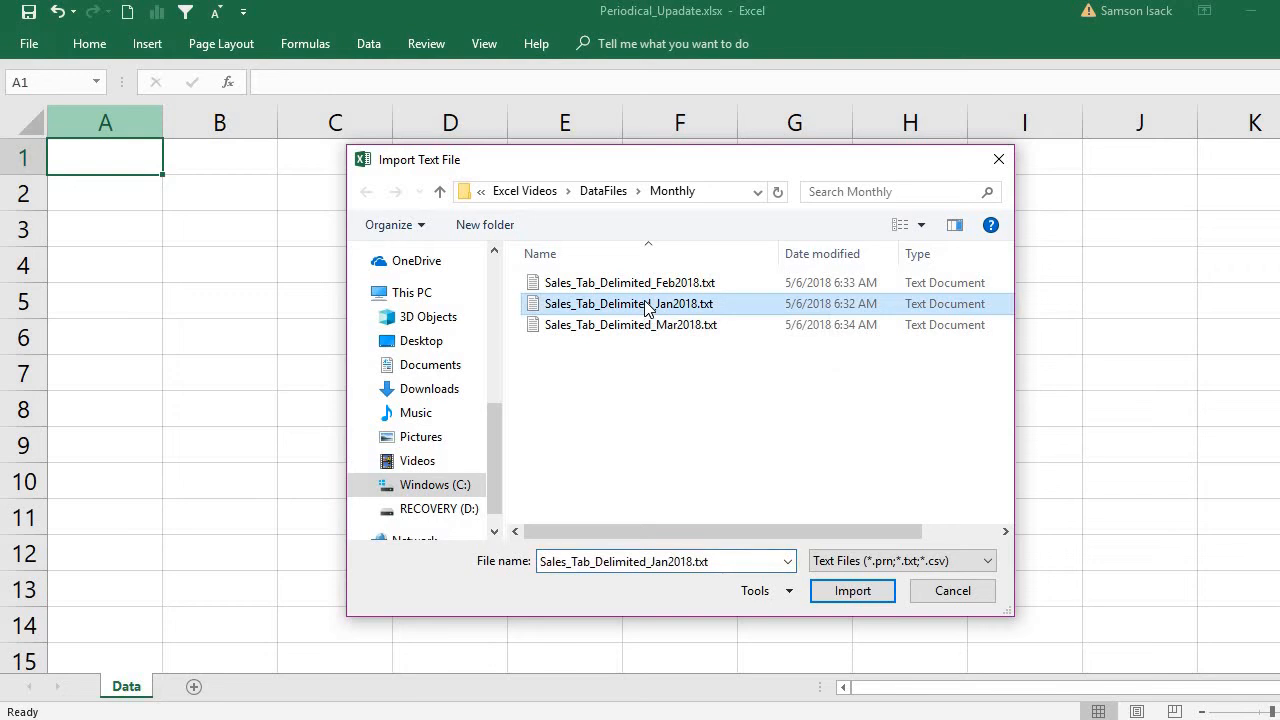
pyautogui.click(871, 594)
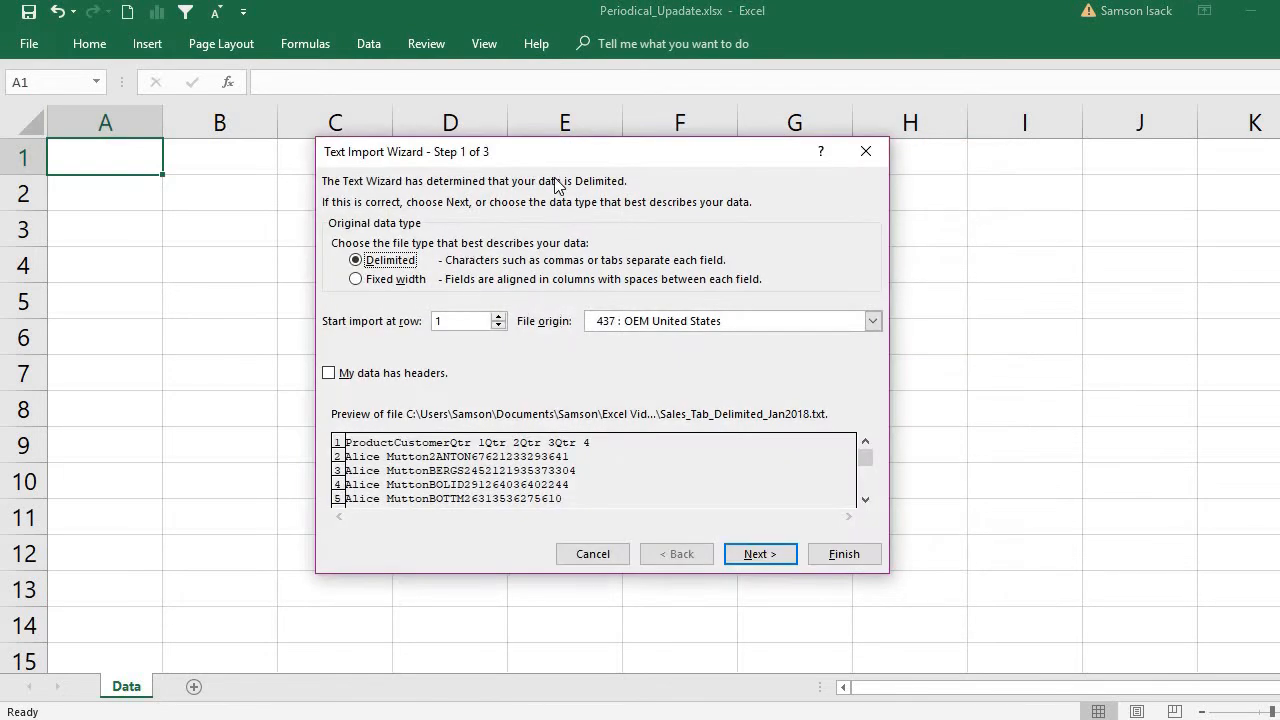
# Set the import to delimited data starting at row 1, mark that the data has headers, and continue to the delimiter settings
pyautogui.moveTo(570, 172); pyautogui.dragTo(458, 179)
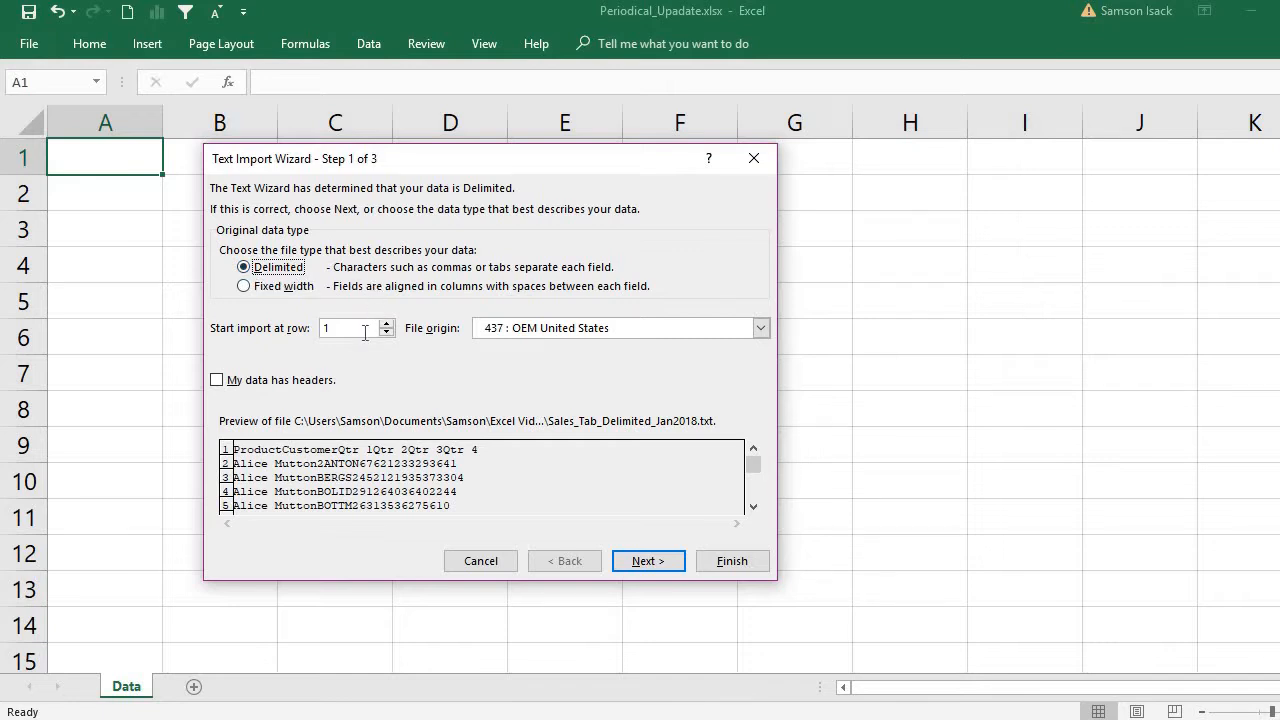
pyautogui.click(327, 330)
pyautogui.click(279, 389)
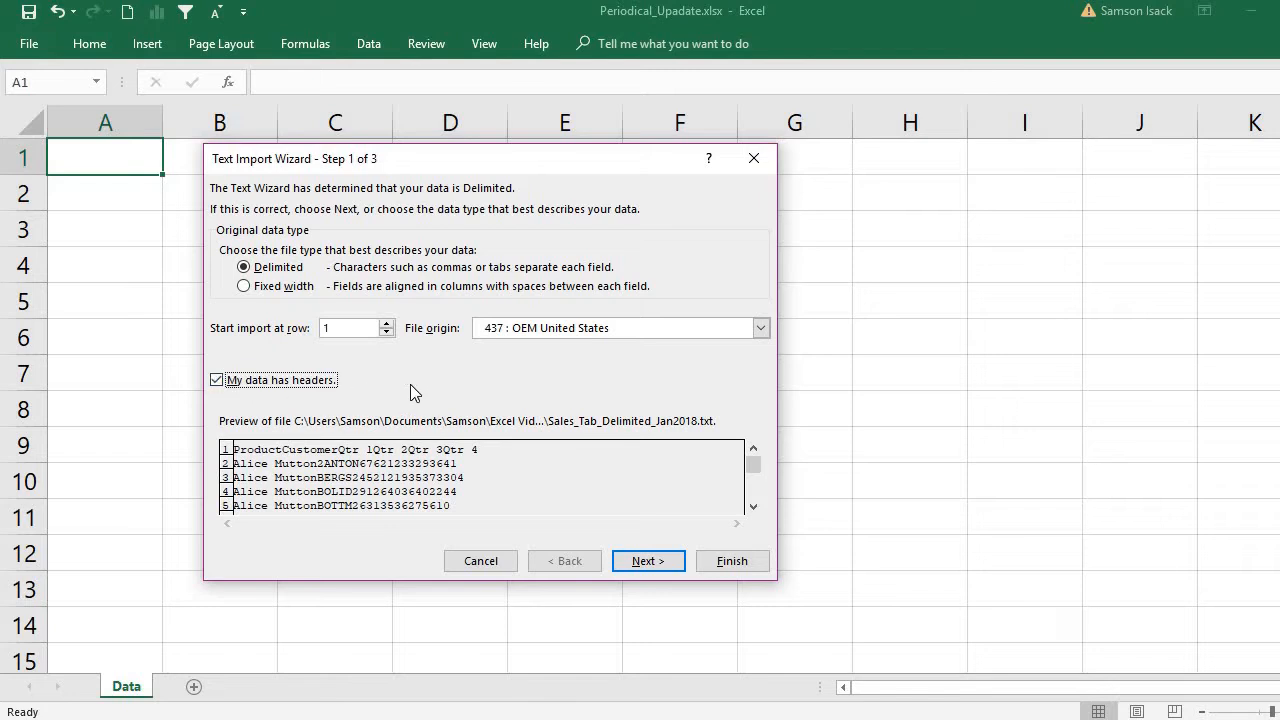
pyautogui.click(669, 566)
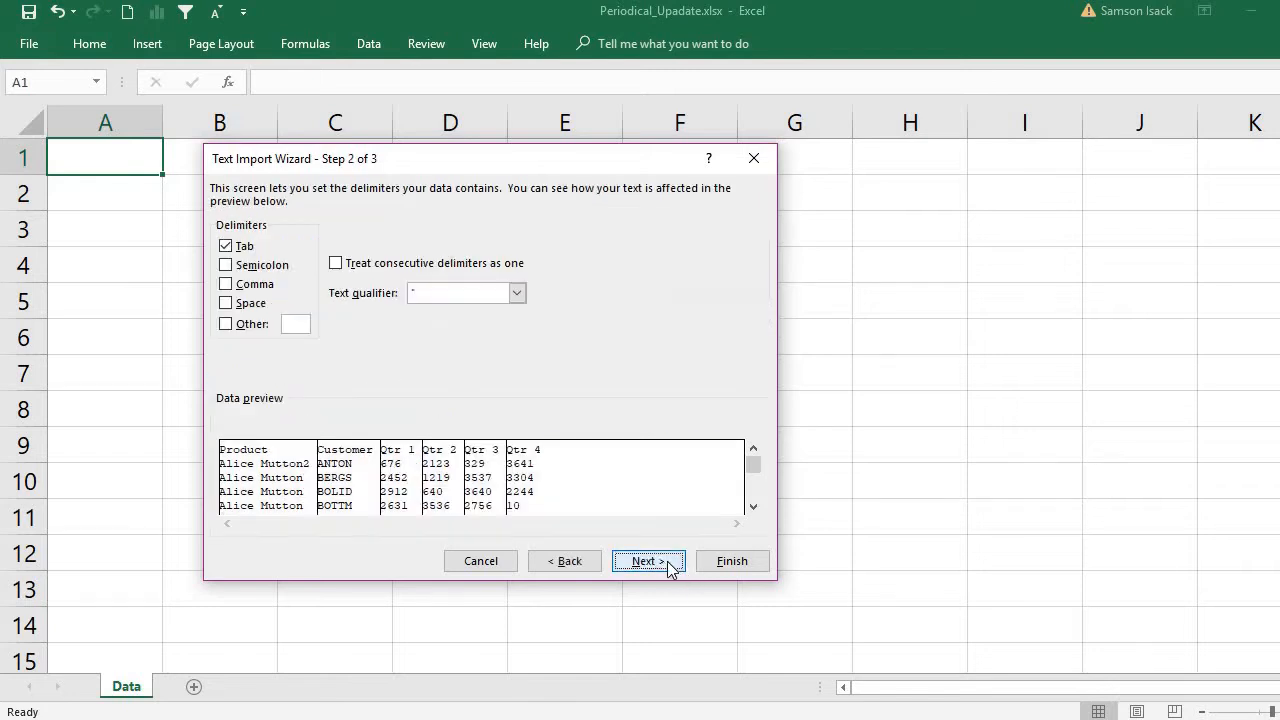
# Use Tab as the only delimiter with the double-quote text qualifier, and continue to the column formats
pyautogui.click(244, 250)
pyautogui.click(244, 250)
pyautogui.click(338, 265)
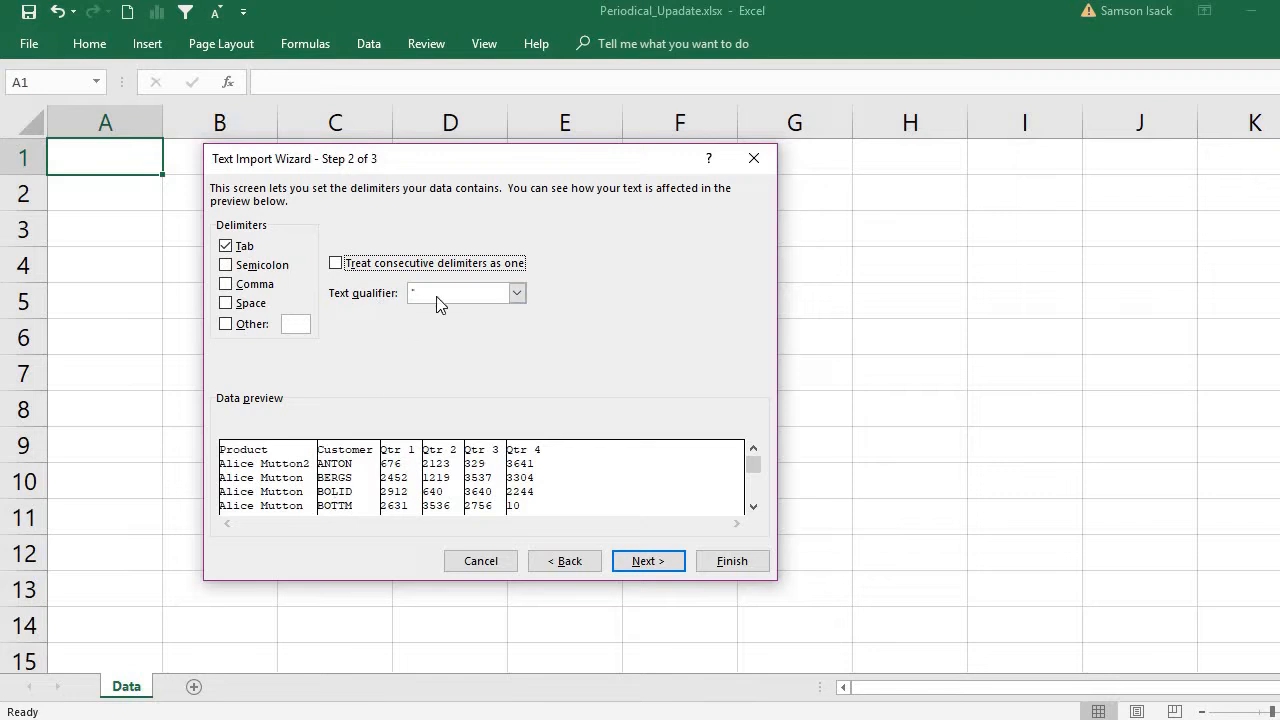
pyautogui.click(479, 296)
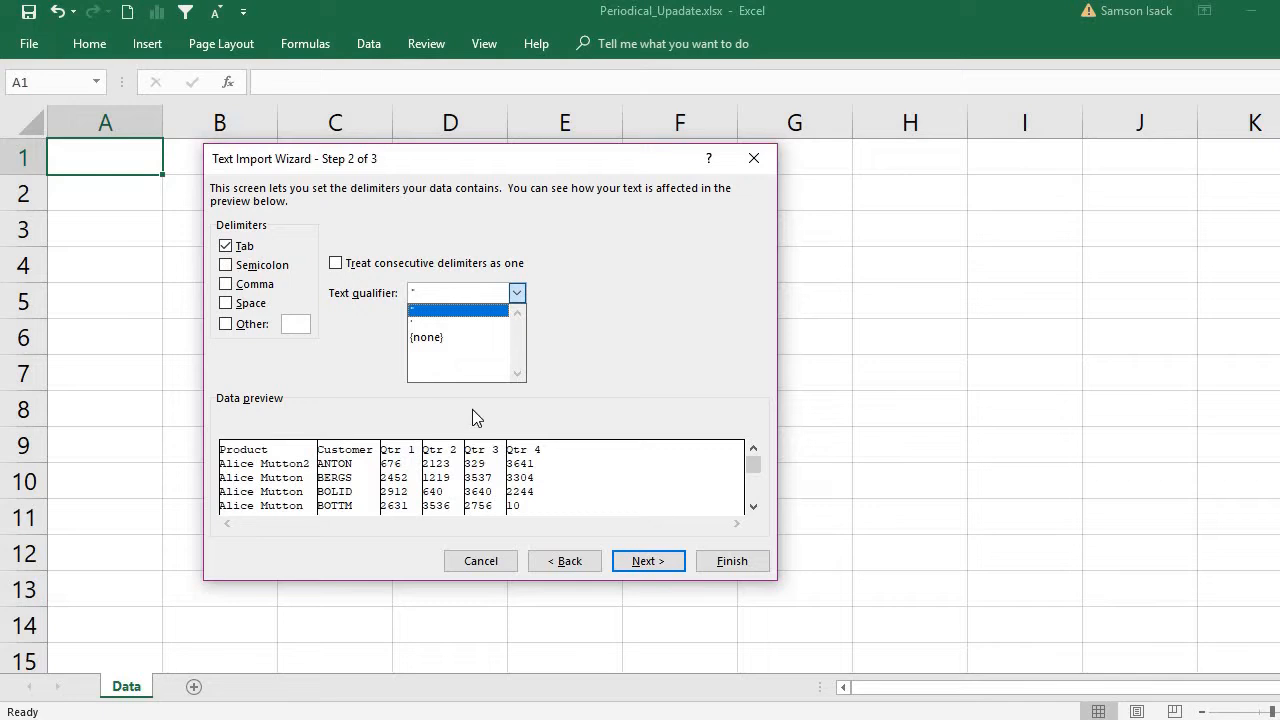
pyautogui.click(575, 374)
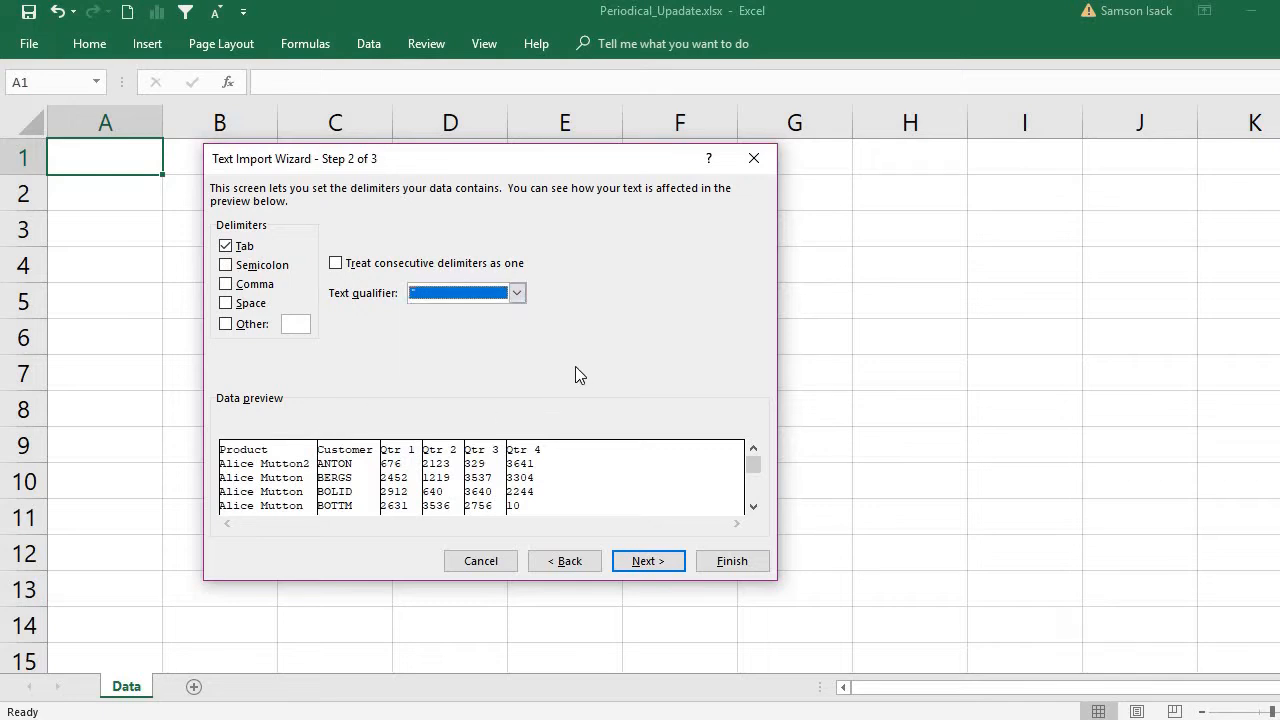
pyautogui.click(647, 561)
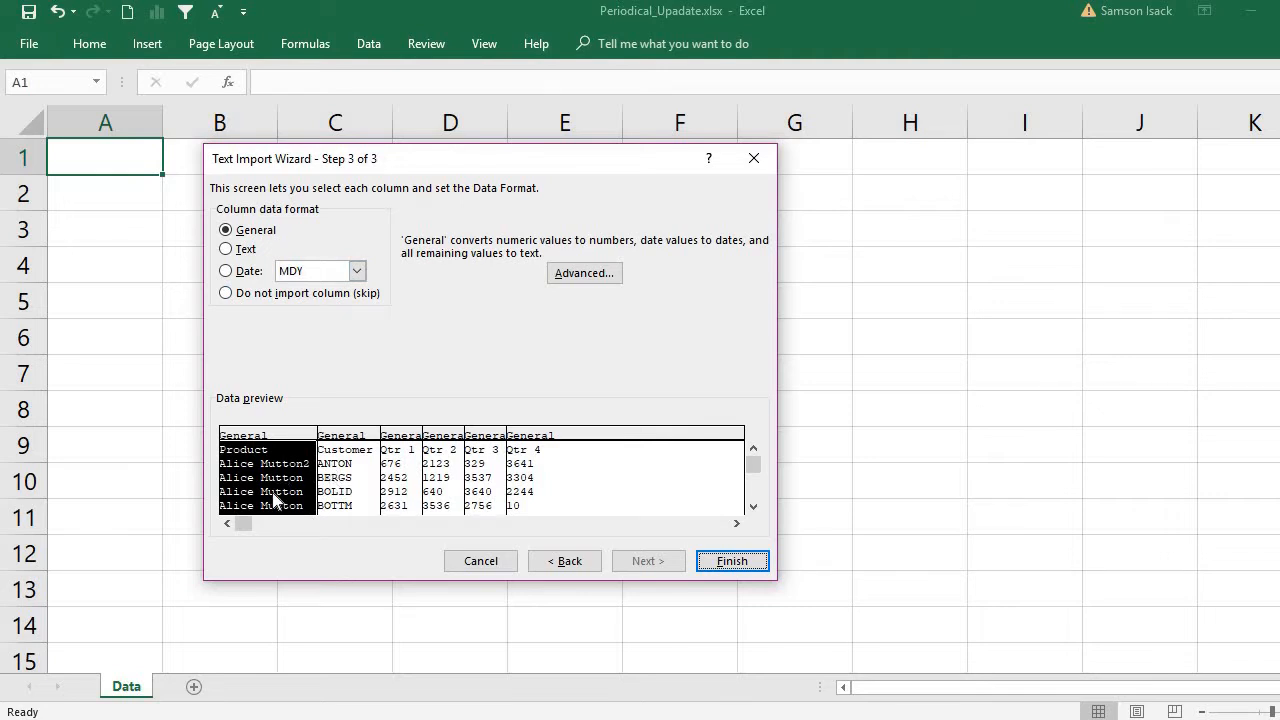
# Set the data format of the Product and Customer columns to Text
pyautogui.click(245, 249)
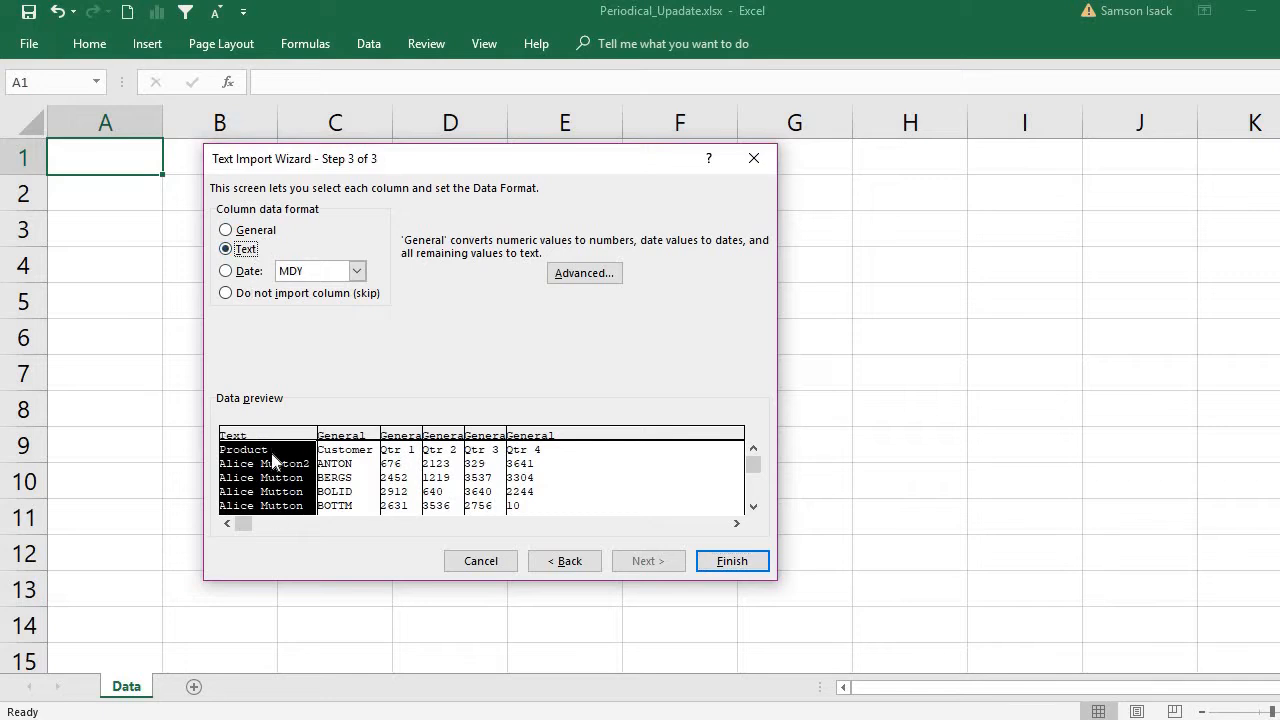
pyautogui.click(340, 486)
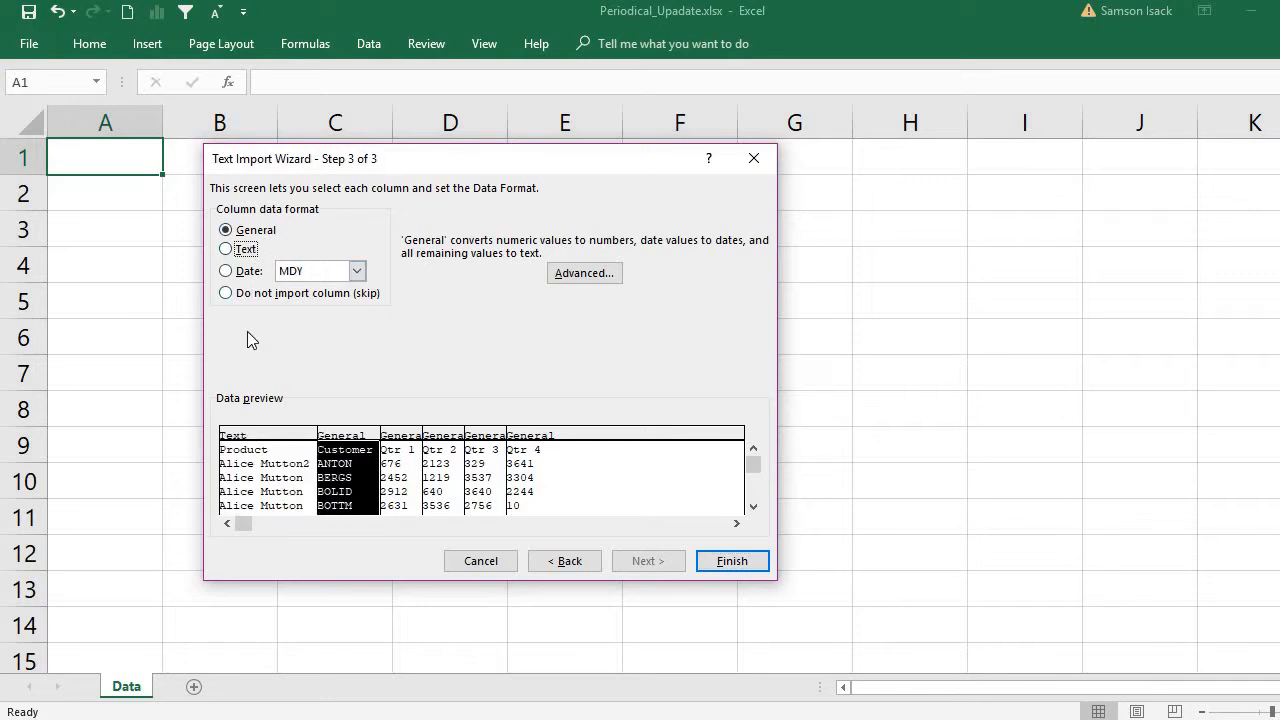
pyautogui.click(245, 250)
# Leave the four Qtr columns as General and import the data into the existing worksheet at =$A$1
pyautogui.click(406, 480)
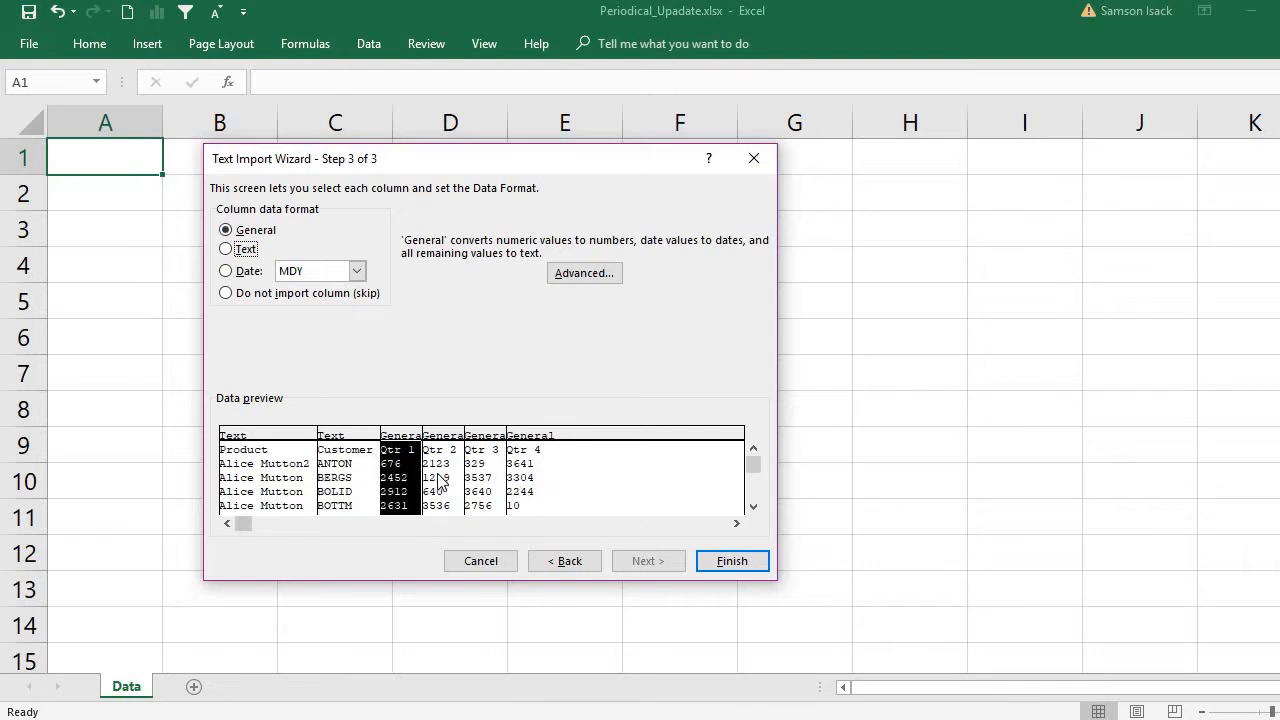
pyautogui.click(440, 478)
pyautogui.click(488, 482)
pyautogui.click(551, 490)
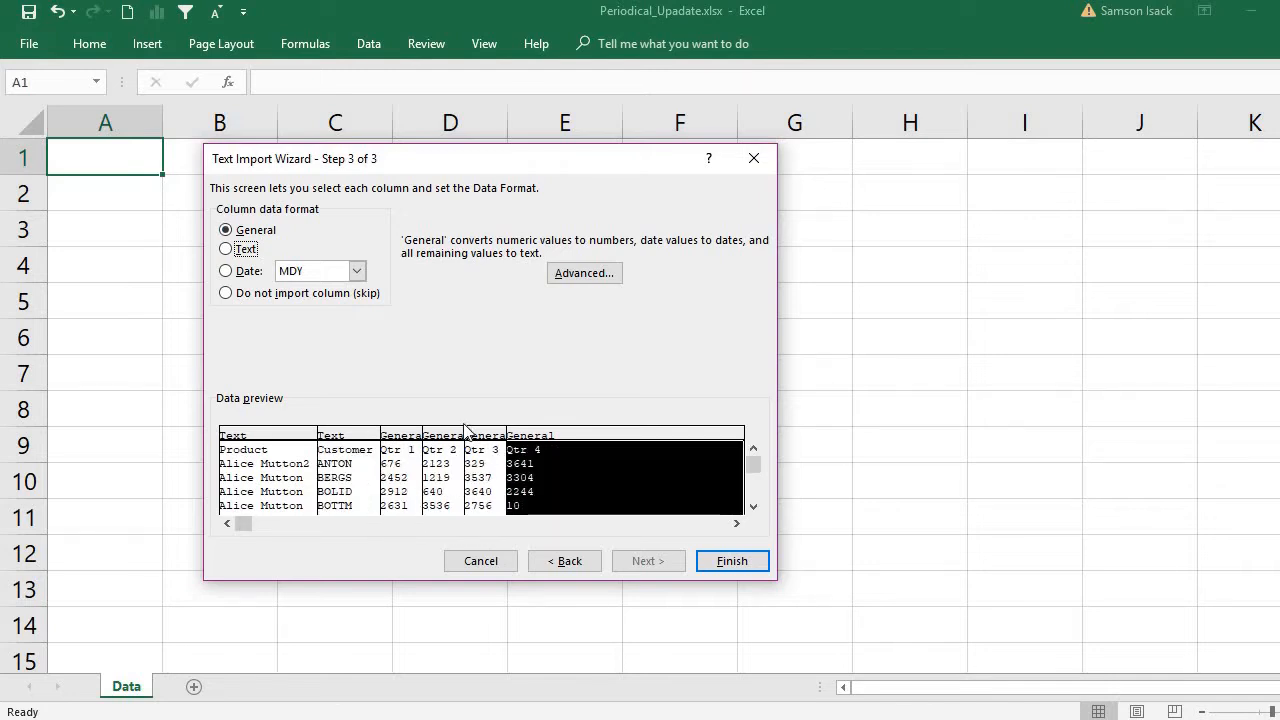
pyautogui.click(408, 484)
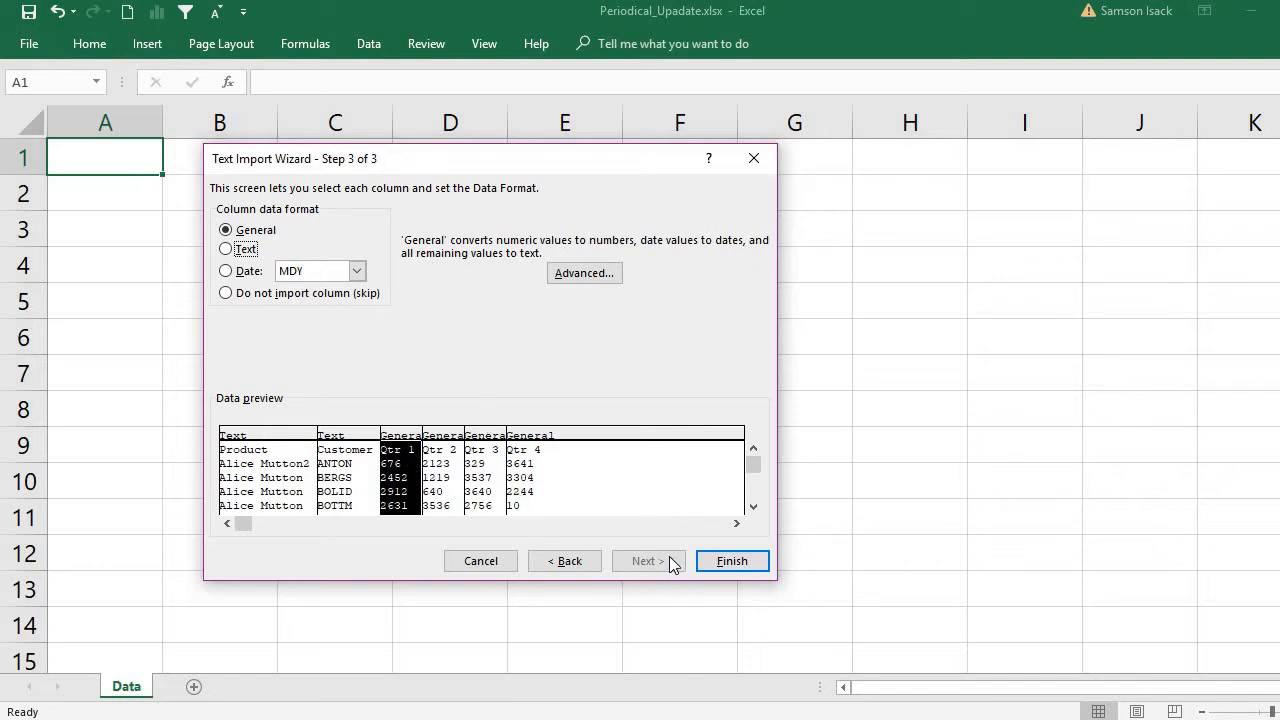
pyautogui.click(731, 561)
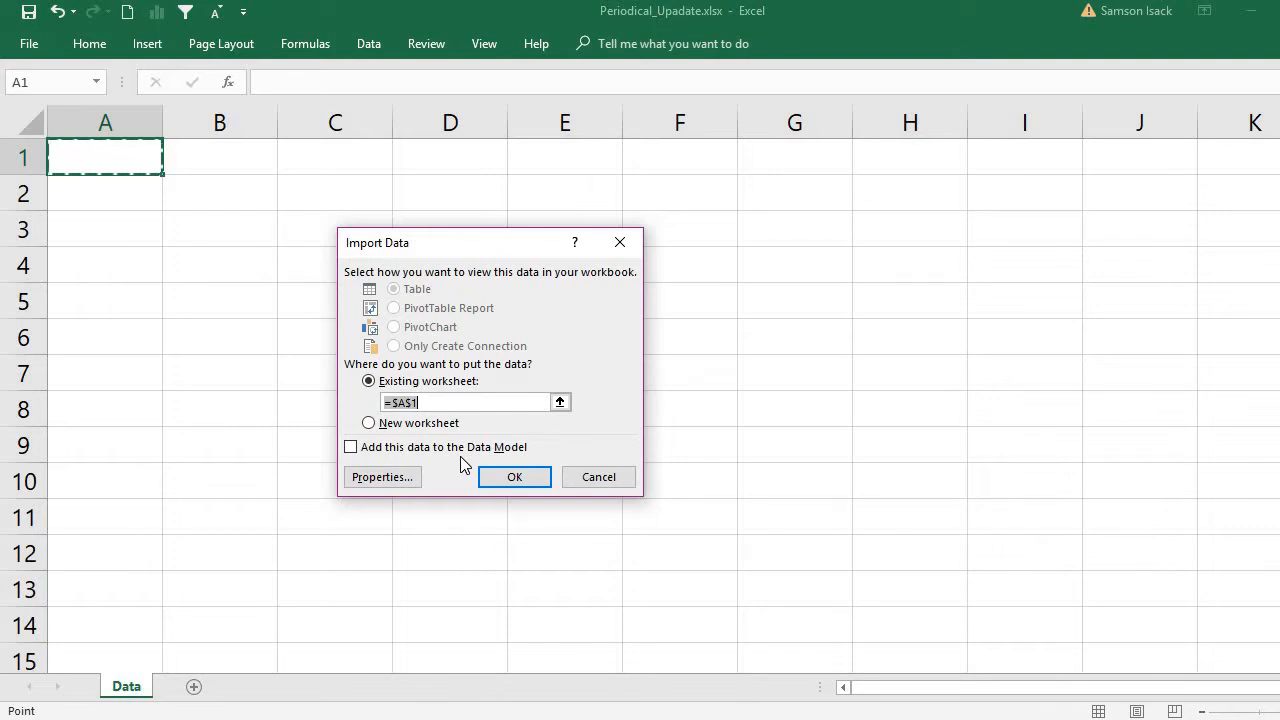
pyautogui.click(519, 481)
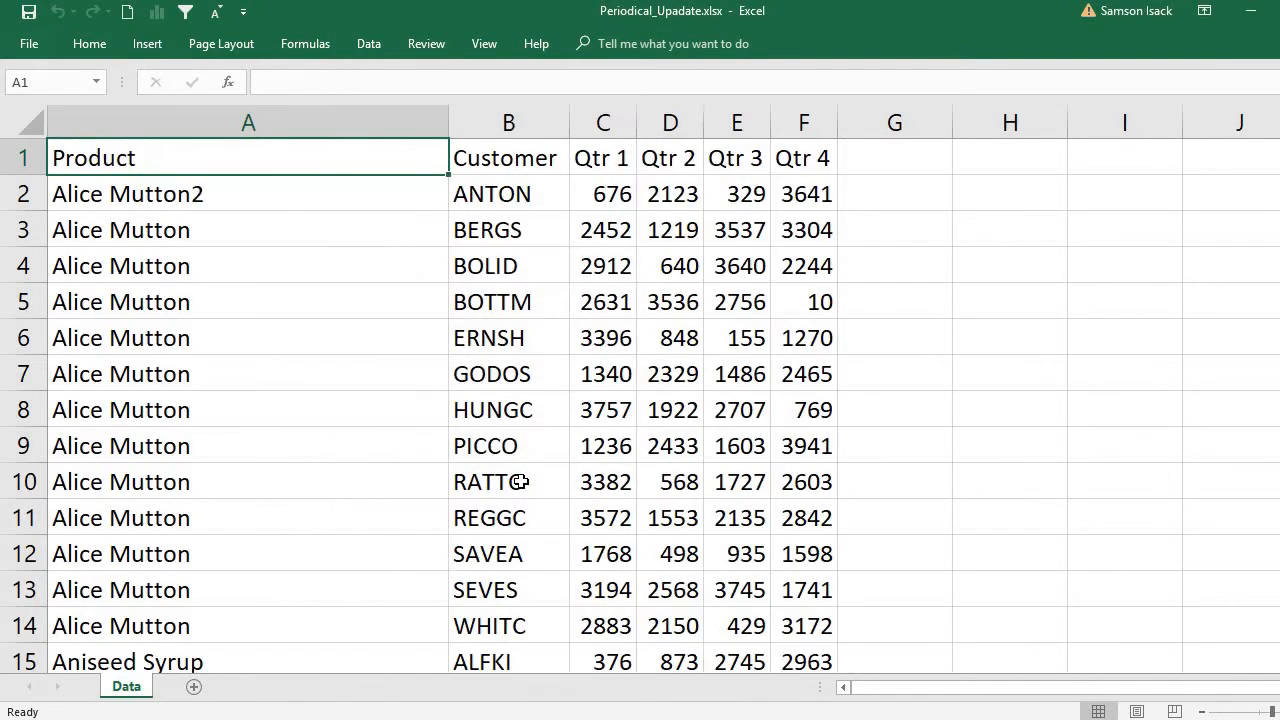
# Format the header cells A1 to F1 with a yellow fill and borders
pyautogui.moveTo(246, 160); pyautogui.dragTo(842, 155)
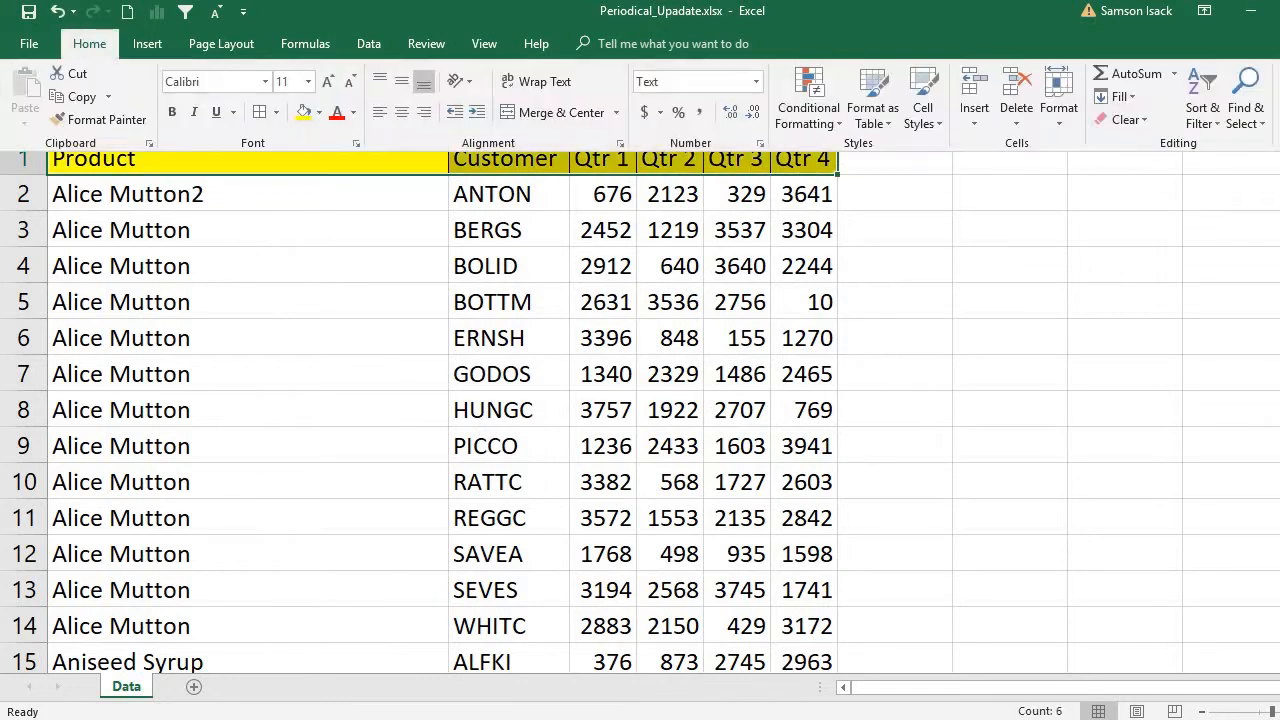
pyautogui.click(90, 44)
pyautogui.click(259, 155)
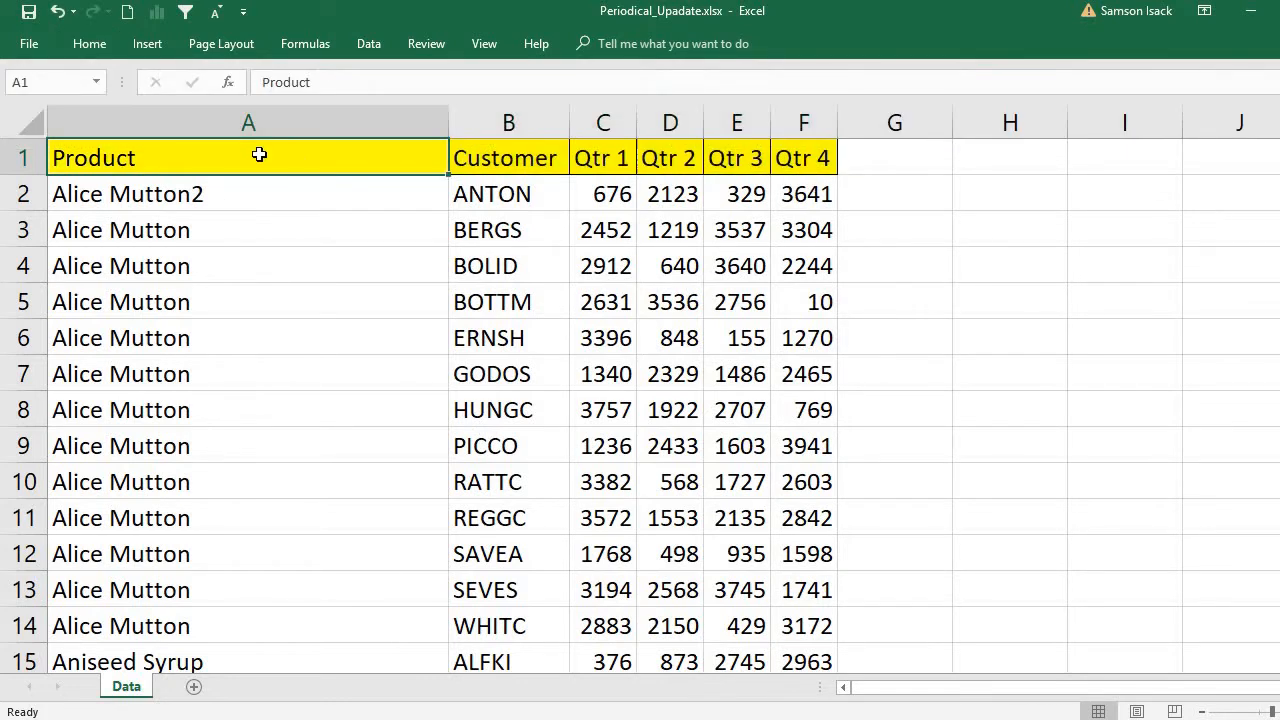
# Check the imported product rows against the text files in the Monthly folder, and return to the workbook
pyautogui.click(278, 254)
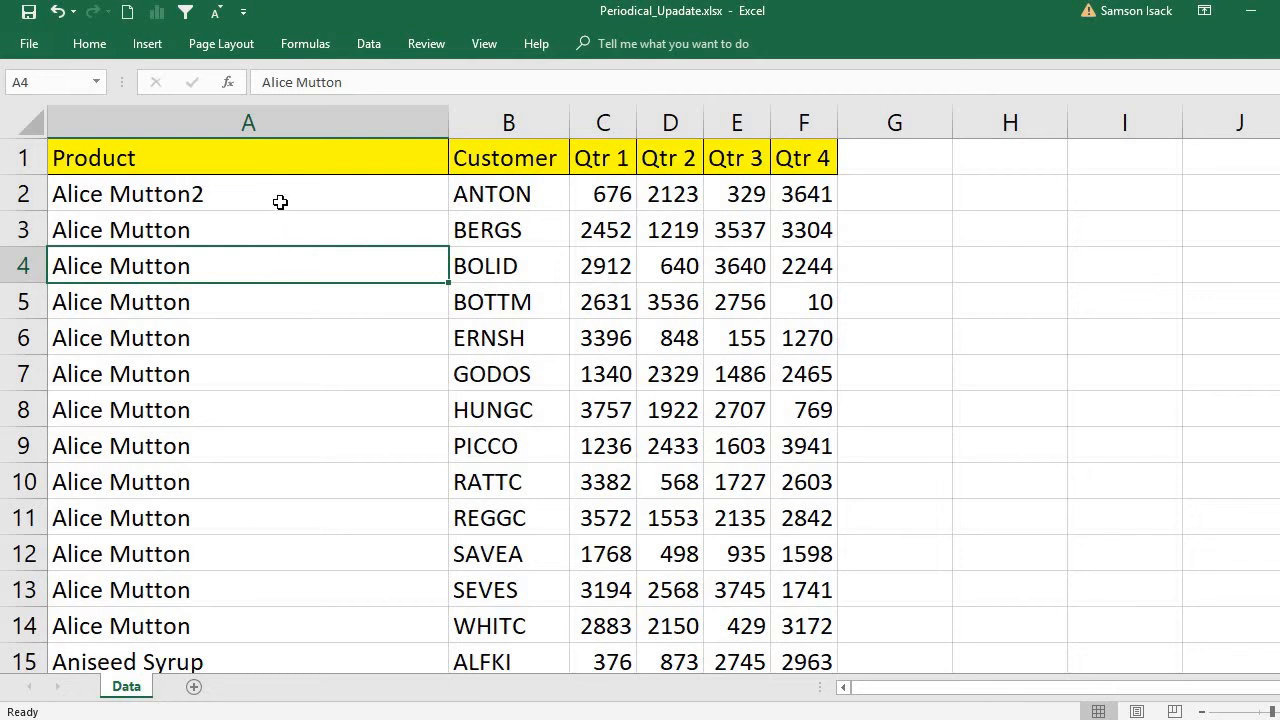
pyautogui.click(280, 202)
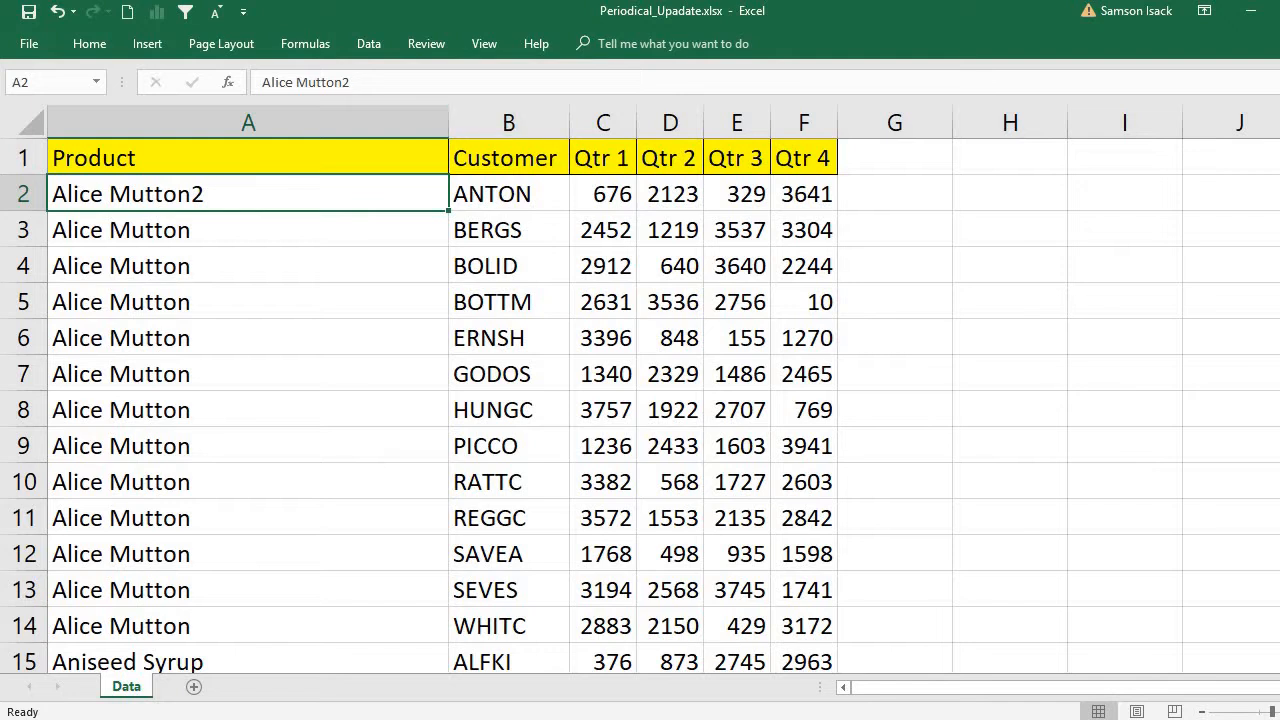
pyautogui.hotkey('alt', 'Tab')
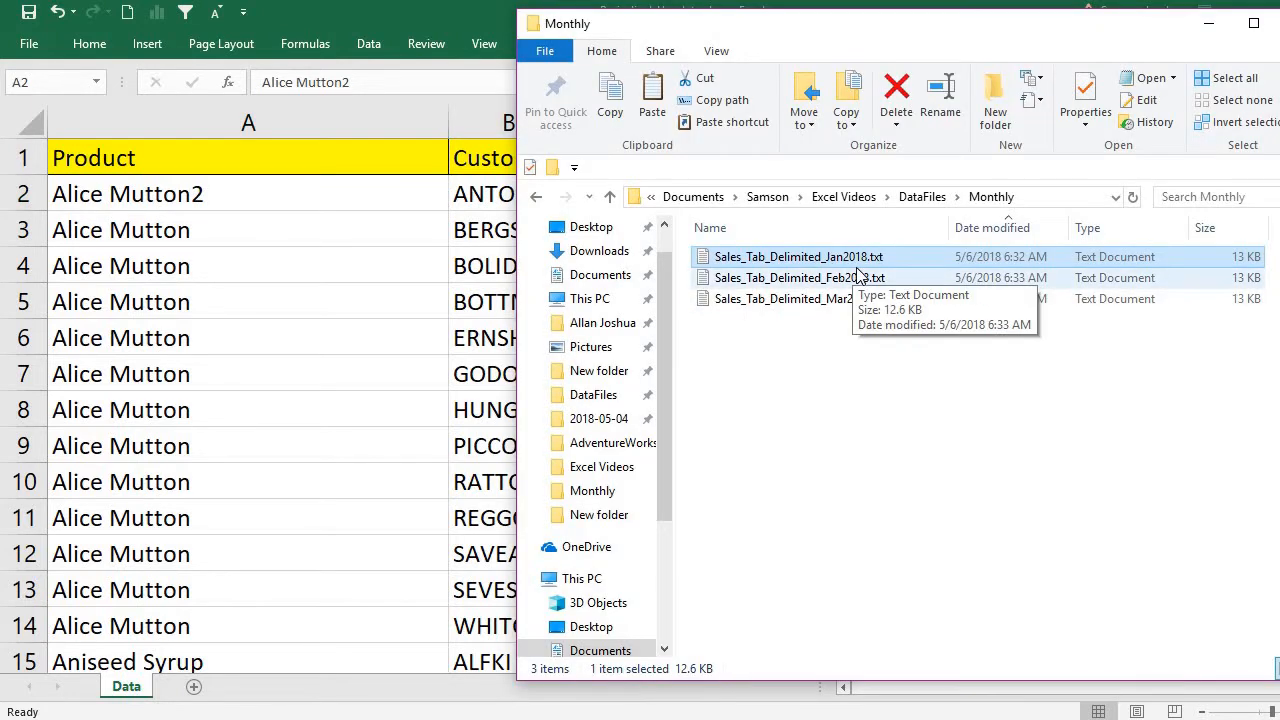
pyautogui.hotkey('alt', 'Tab')
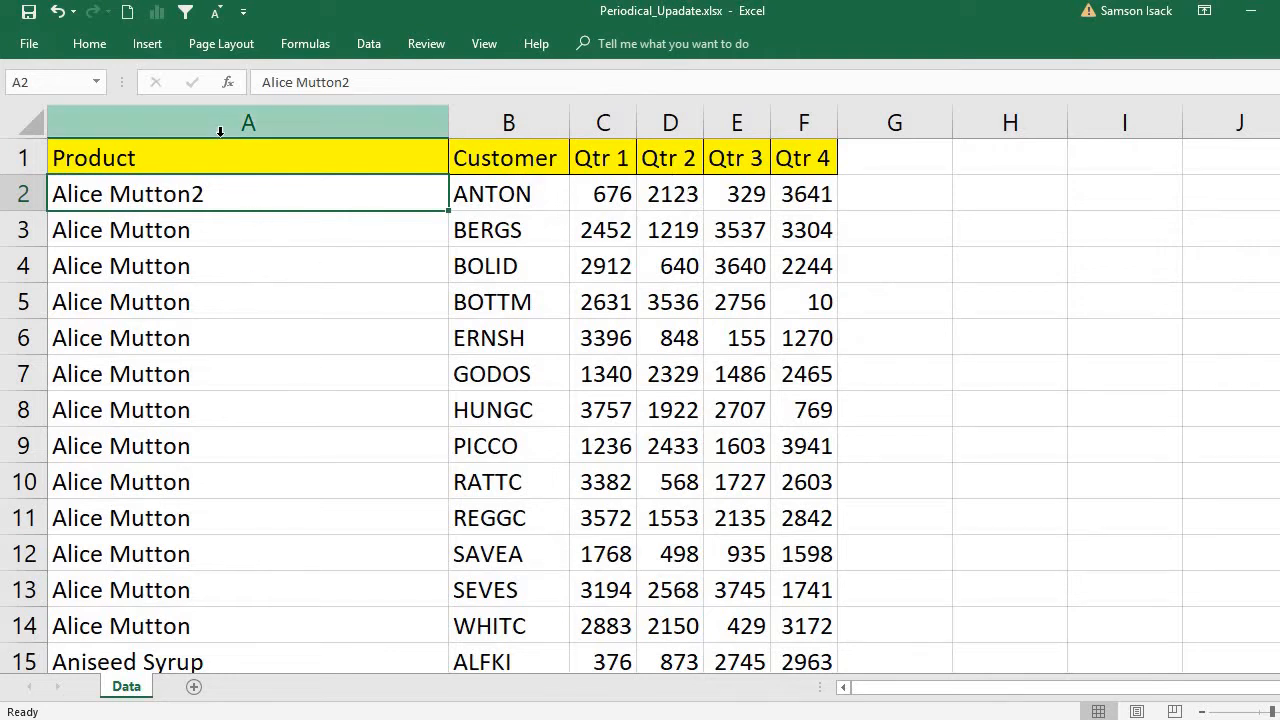
# Create a PivotTable on a new worksheet using the entire columns A to F of the Data sheet as its source
pyautogui.click(235, 157)
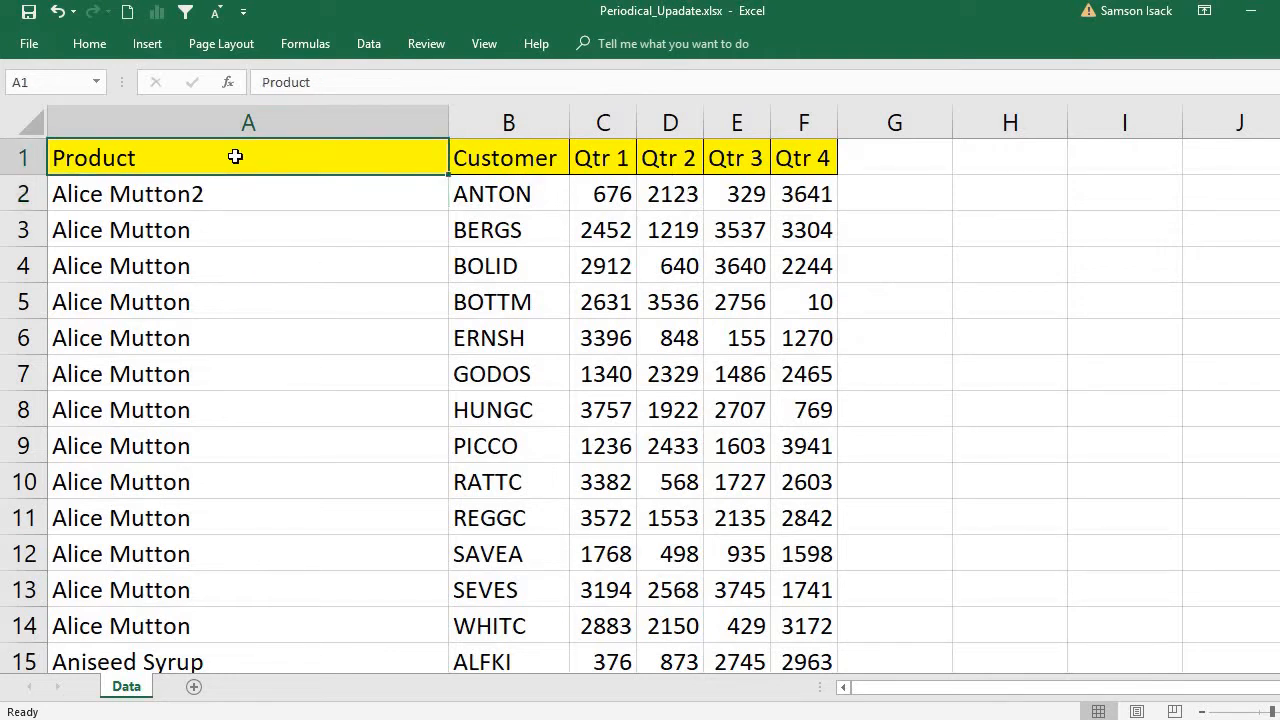
pyautogui.click(150, 44)
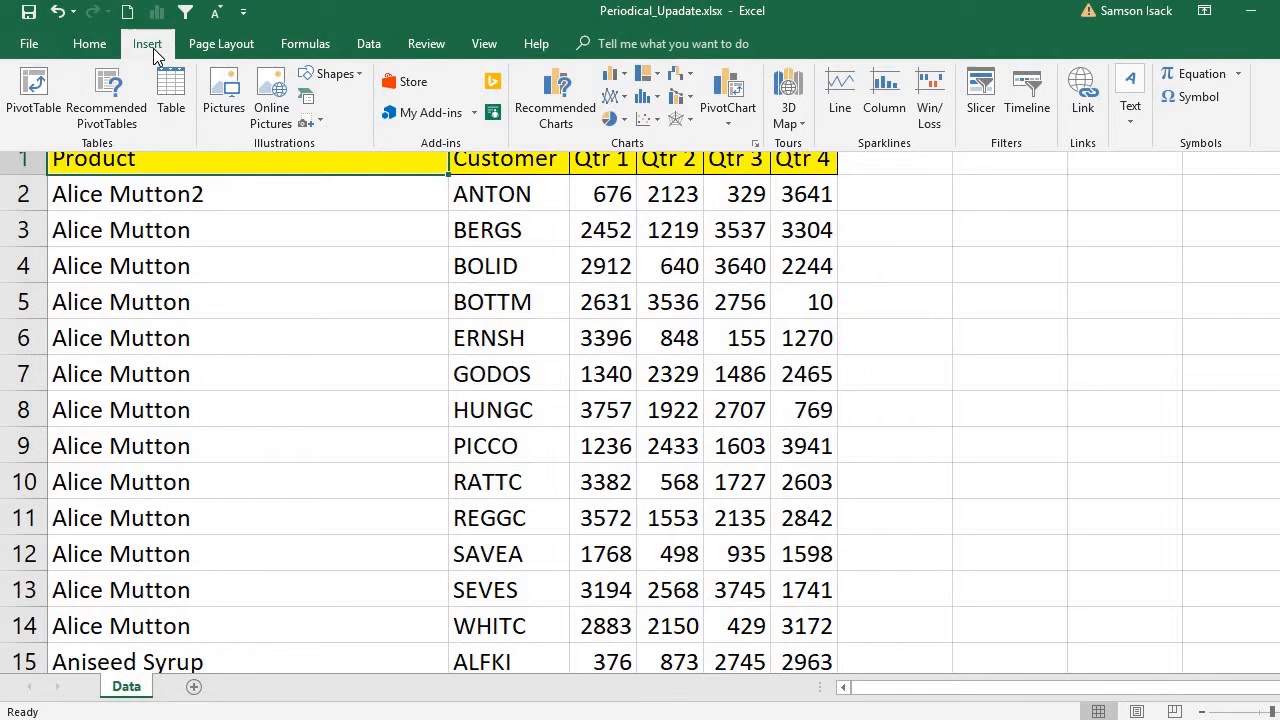
pyautogui.click(43, 100)
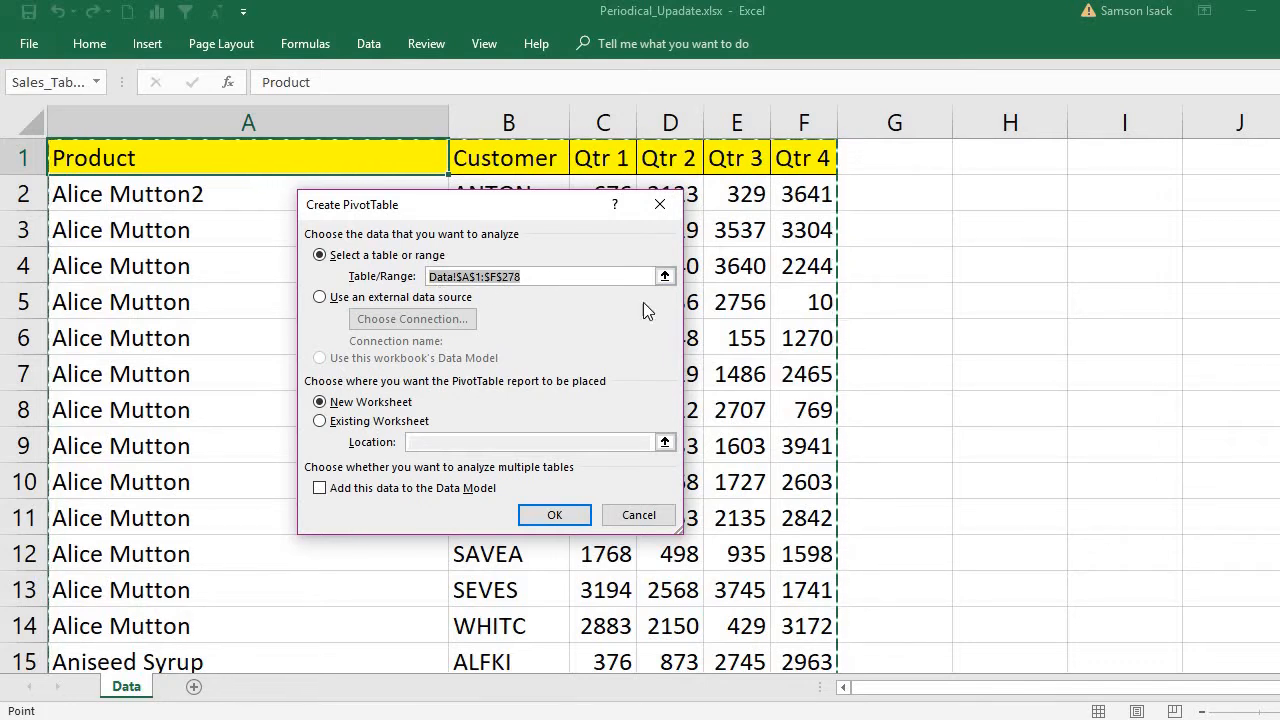
pyautogui.scroll(-20, 100, 636)
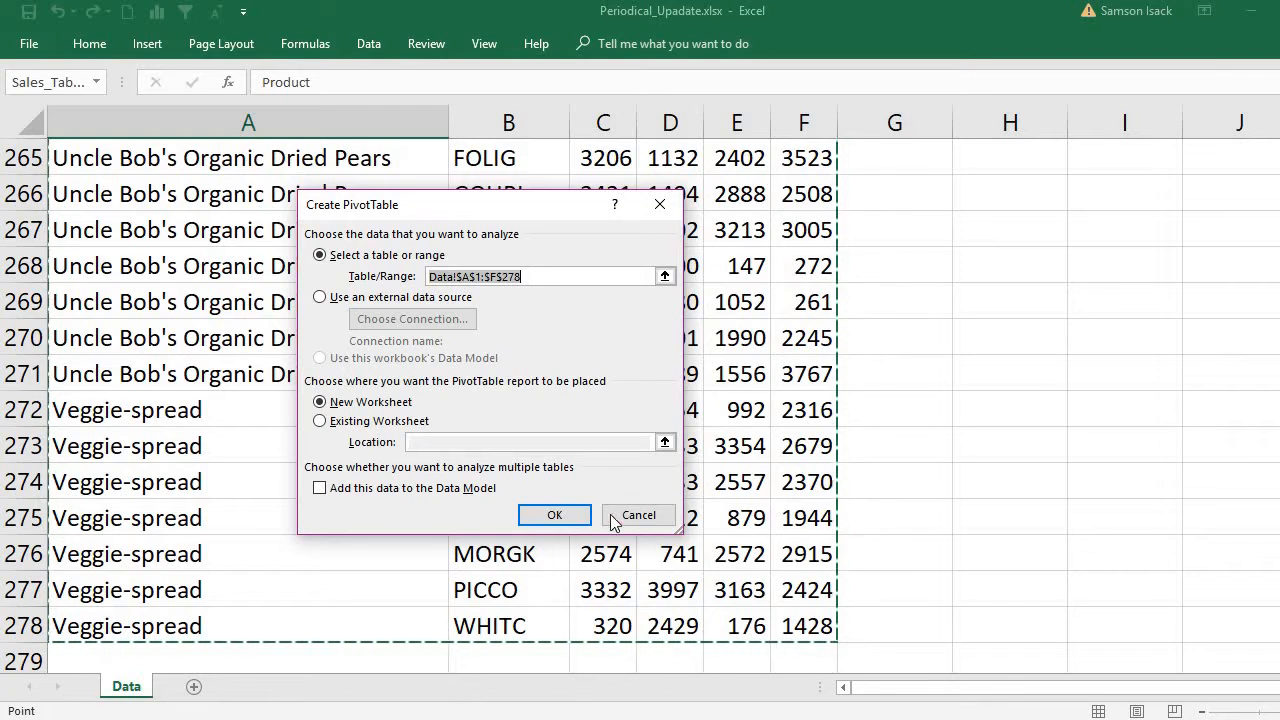
pyautogui.click(558, 516)
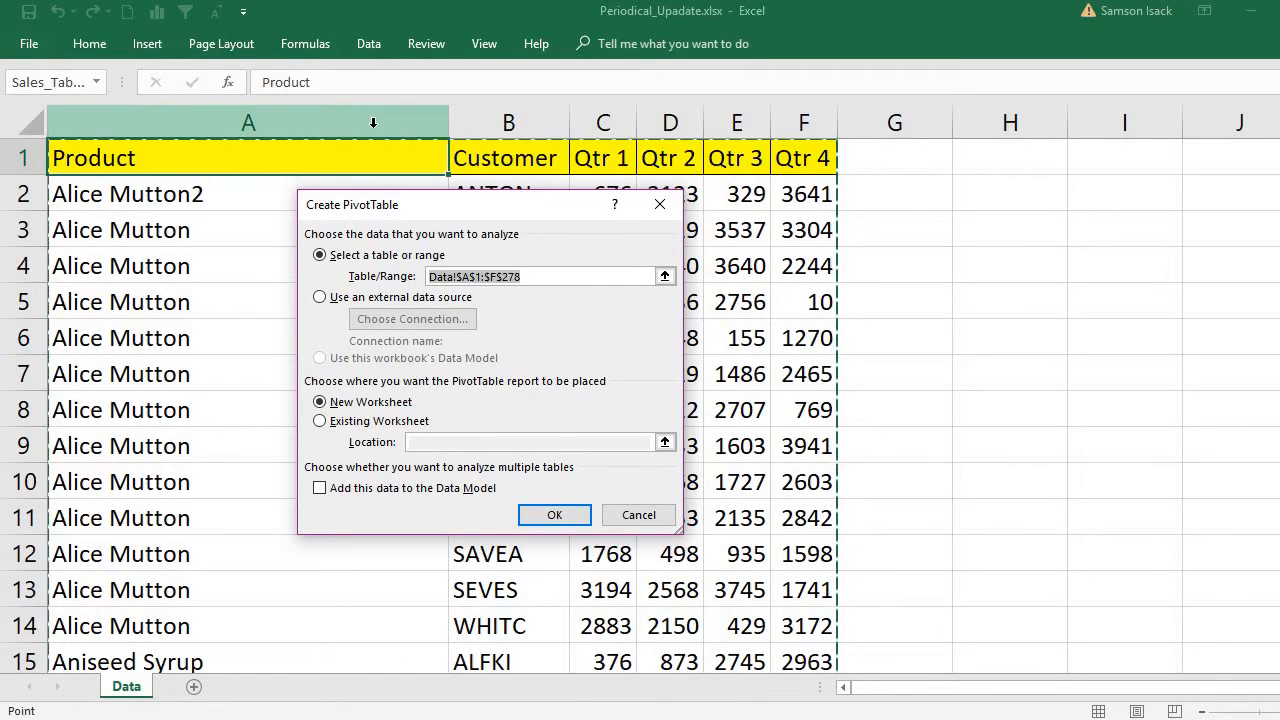
pyautogui.moveTo(373, 121); pyautogui.dragTo(826, 123)
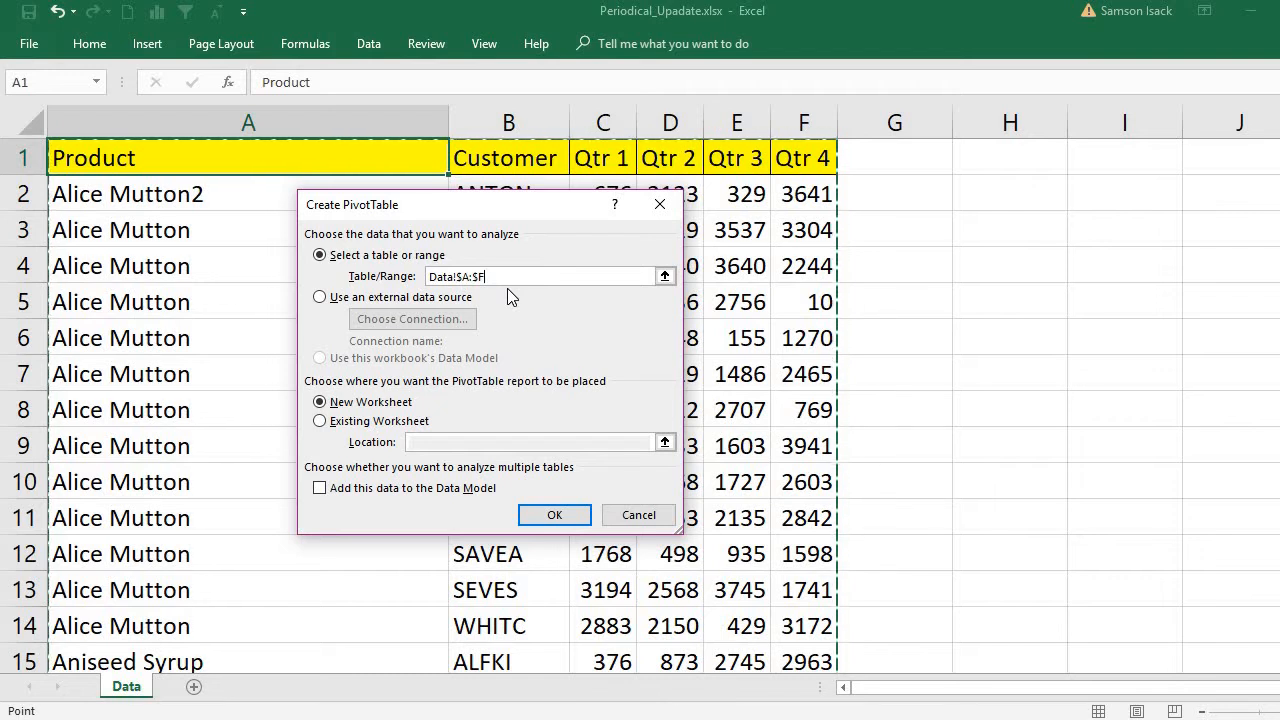
pyautogui.moveTo(509, 277); pyautogui.dragTo(406, 288)
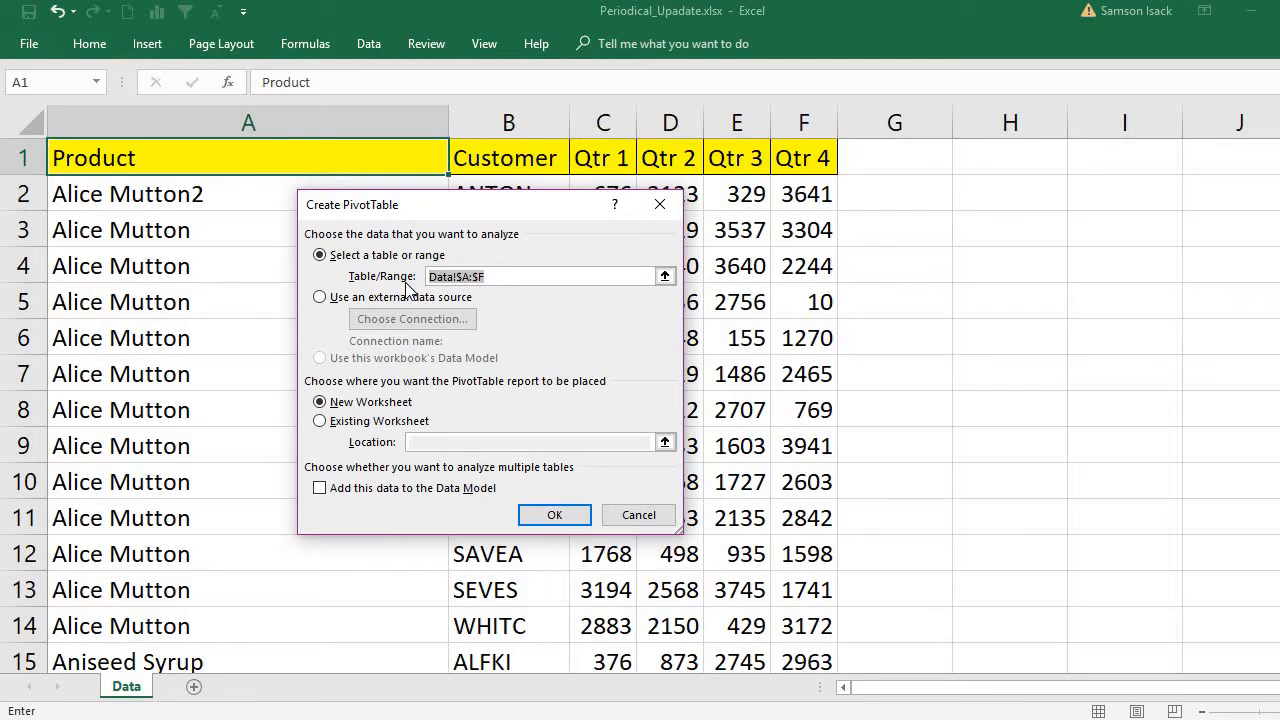
pyautogui.moveTo(406, 122); pyautogui.dragTo(805, 122)
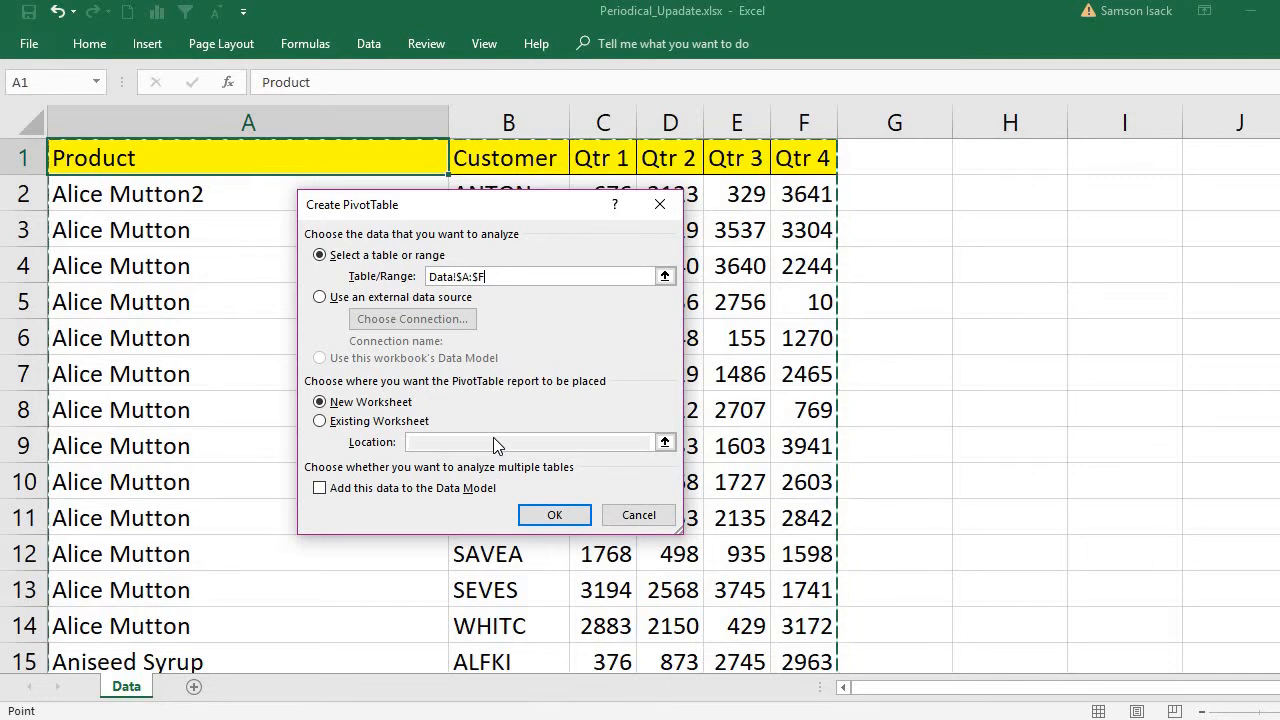
pyautogui.click(558, 512)
# Lay out the PivotTable with Product in Rows, Qtr 1 to Qtr 4 in Values and Customer in Filters
pyautogui.scroll(4, 181, 224)
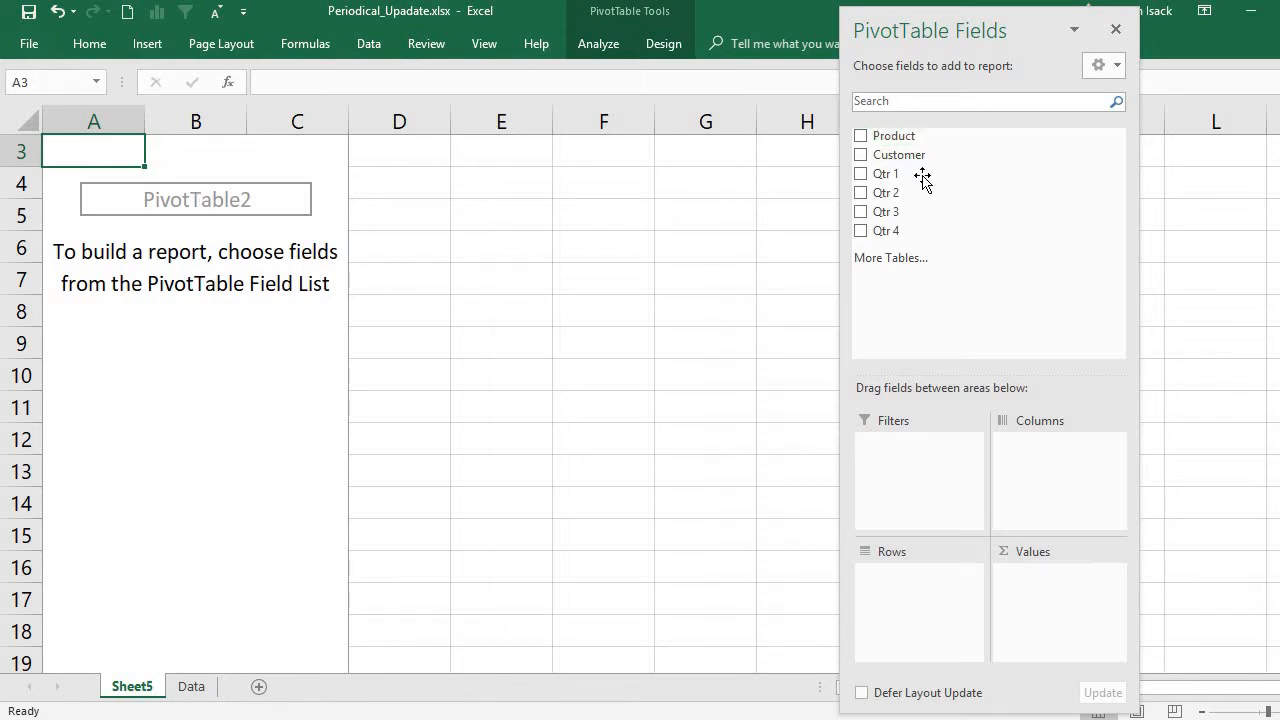
pyautogui.moveTo(866, 137); pyautogui.dragTo(930, 588)
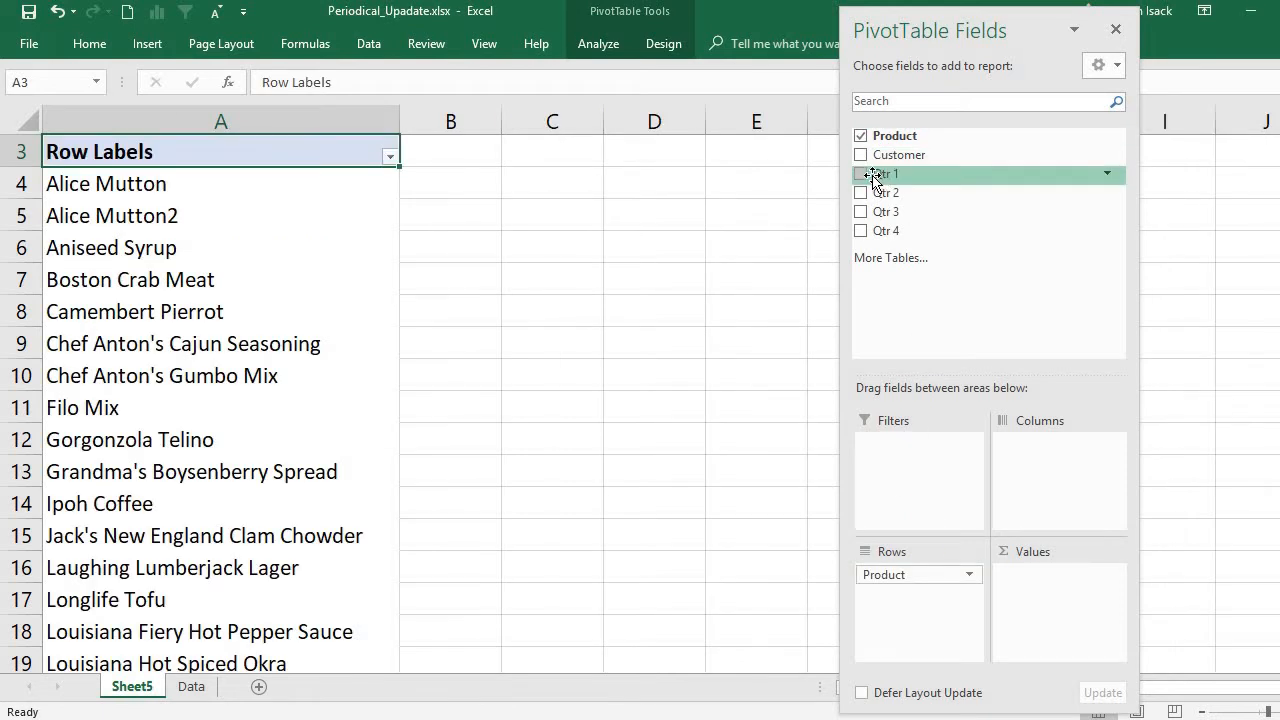
pyautogui.click(872, 176)
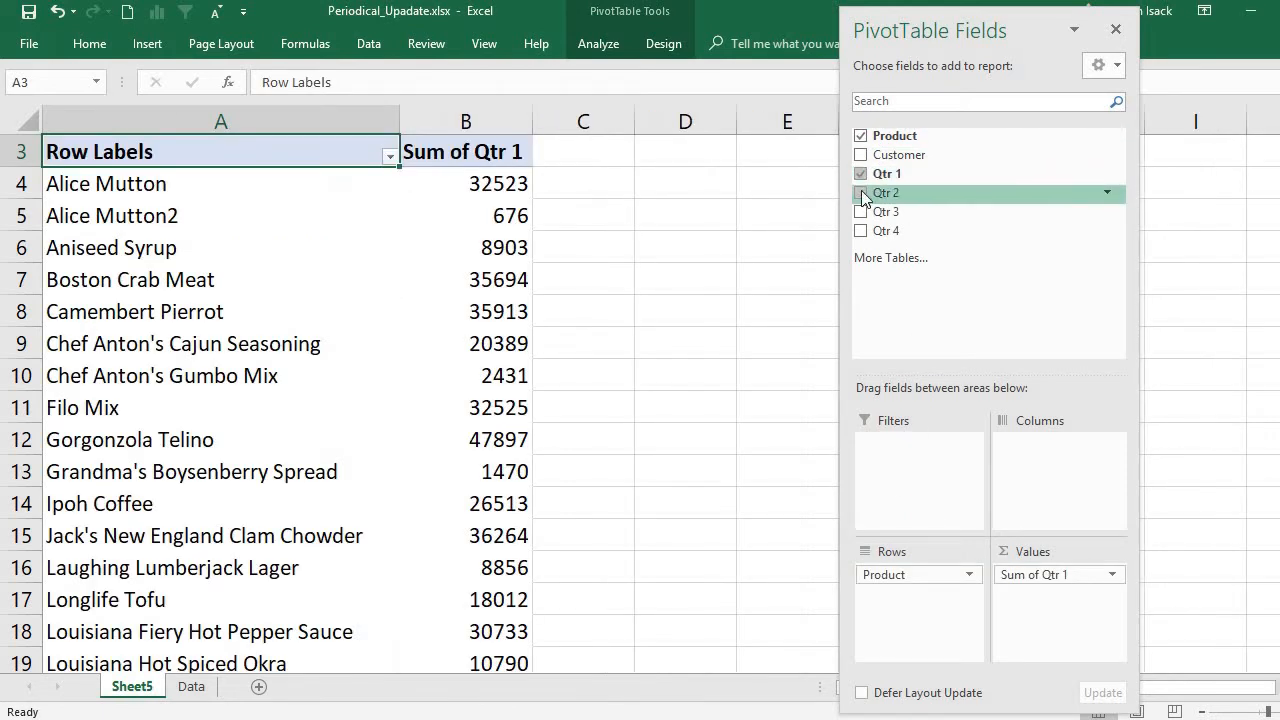
pyautogui.click(862, 195)
pyautogui.click(862, 213)
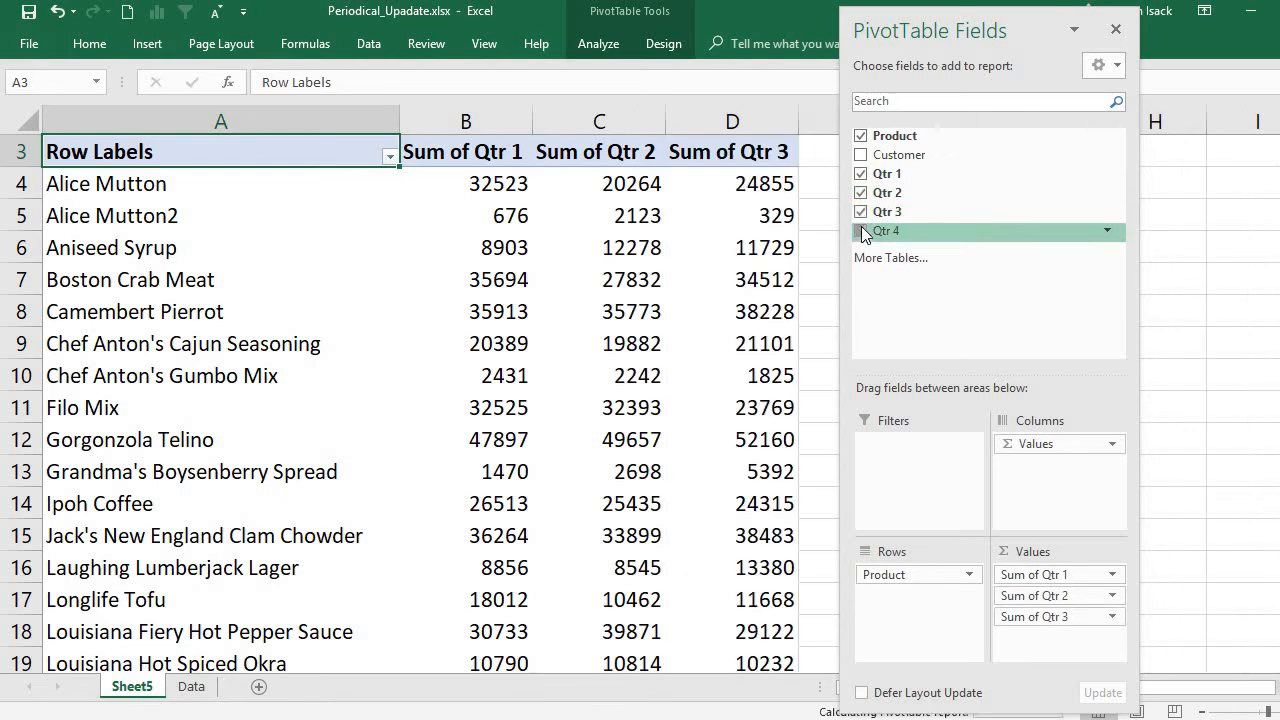
pyautogui.click(862, 232)
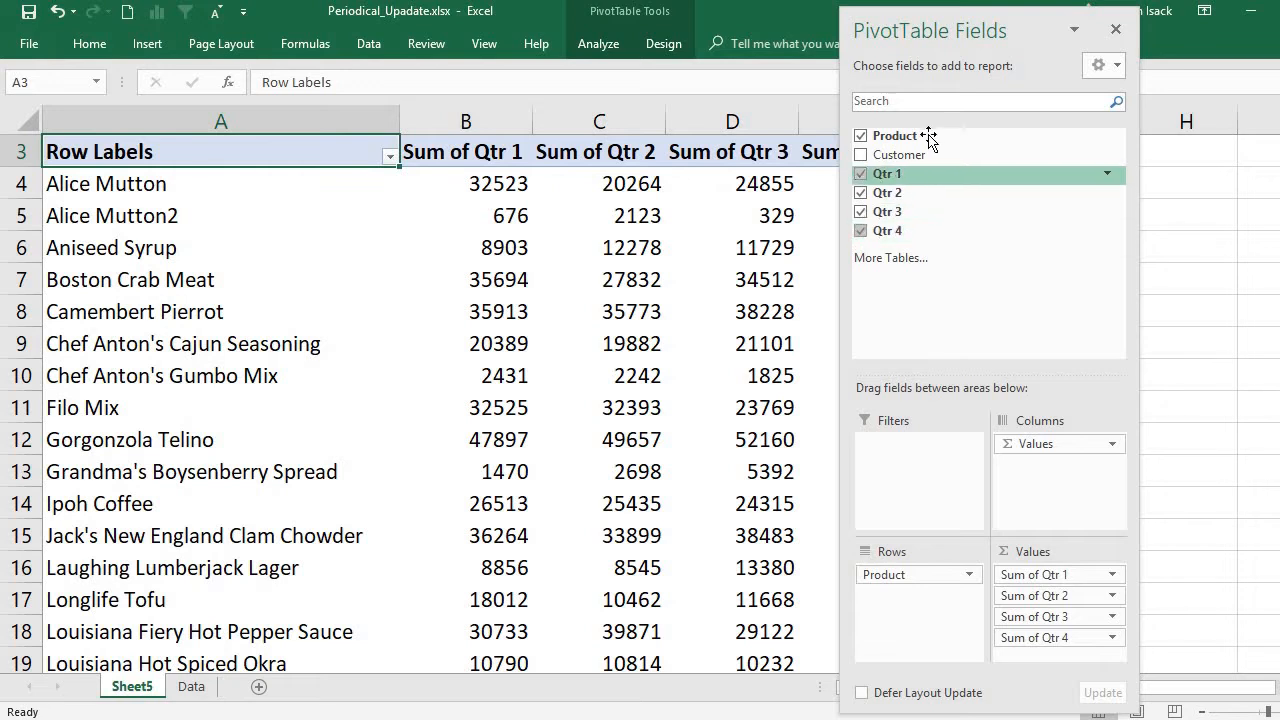
pyautogui.moveTo(920, 154); pyautogui.dragTo(920, 445)
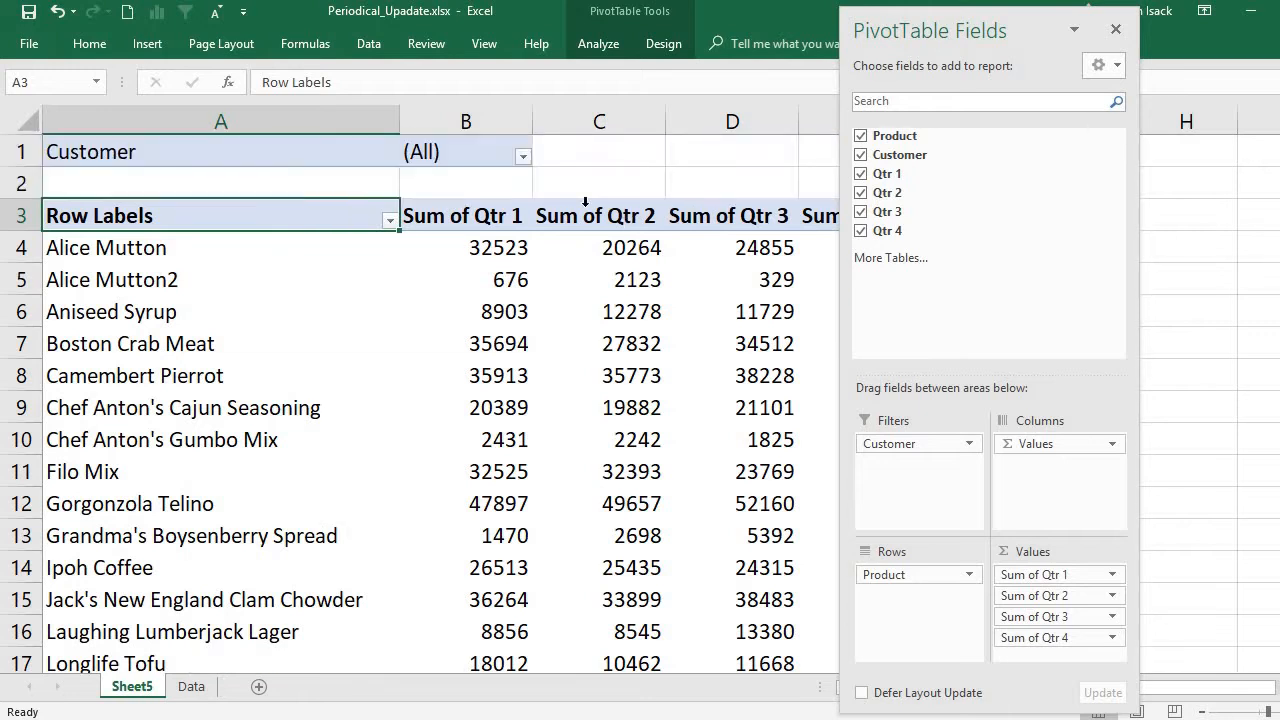
# Filter the PivotTable by customer ALFKI, and switch the filter to customer BLONP
pyautogui.click(528, 156)
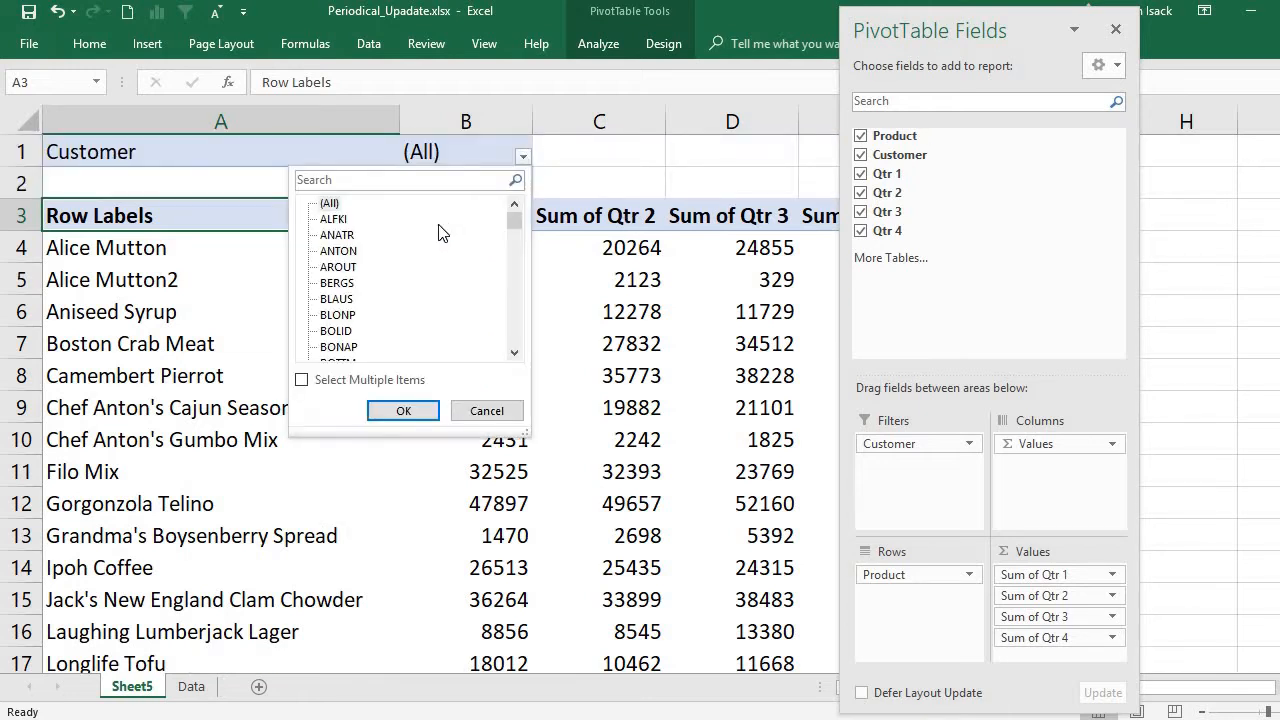
pyautogui.click(337, 220)
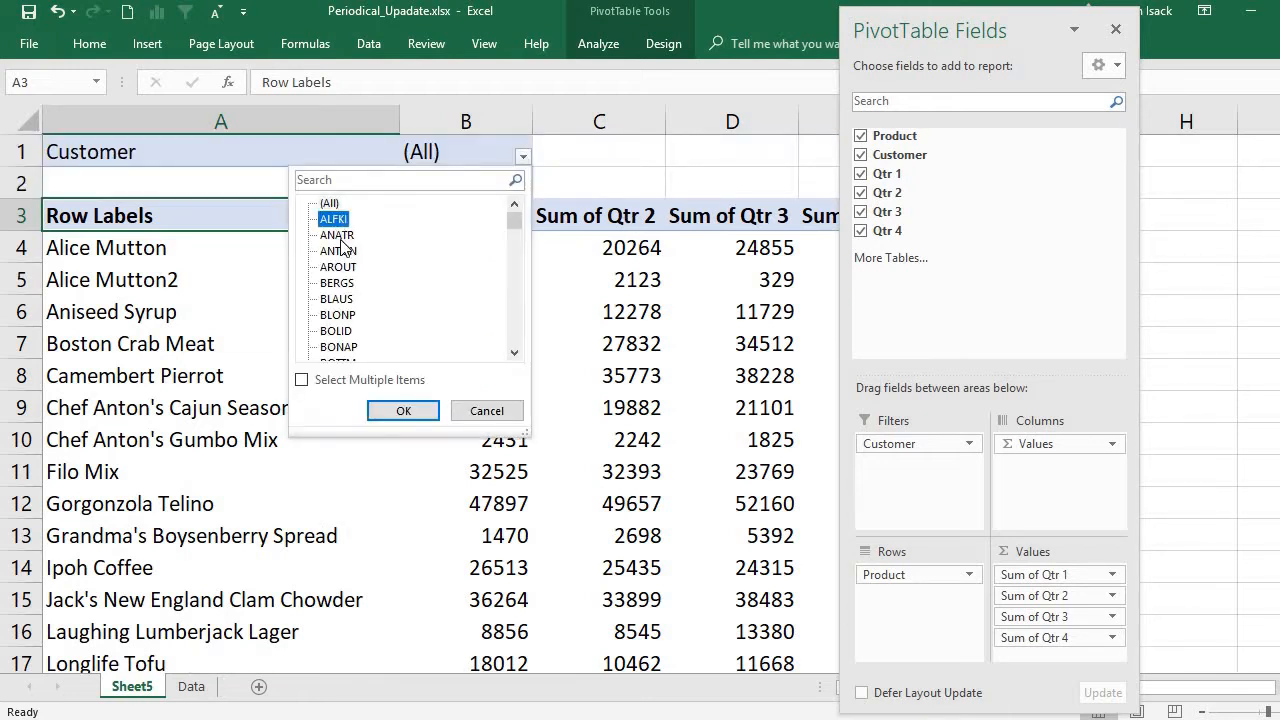
pyautogui.click(403, 418)
pyautogui.click(318, 150)
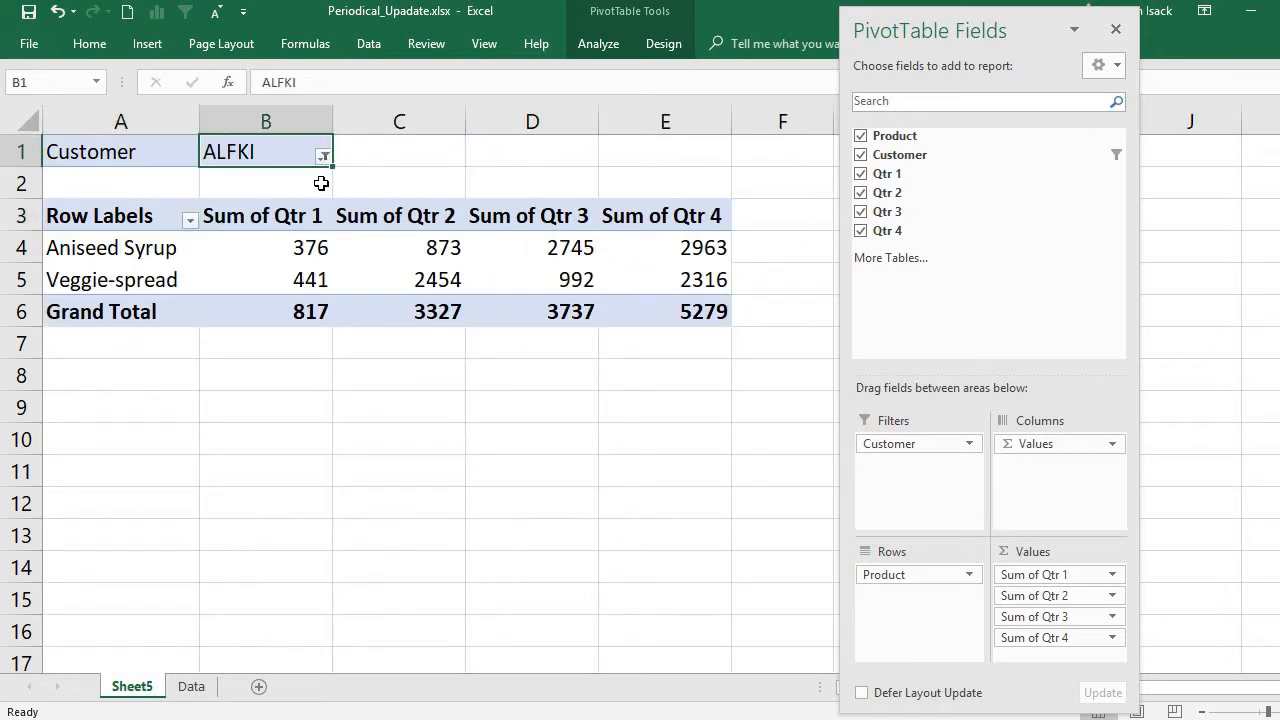
pyautogui.click(324, 157)
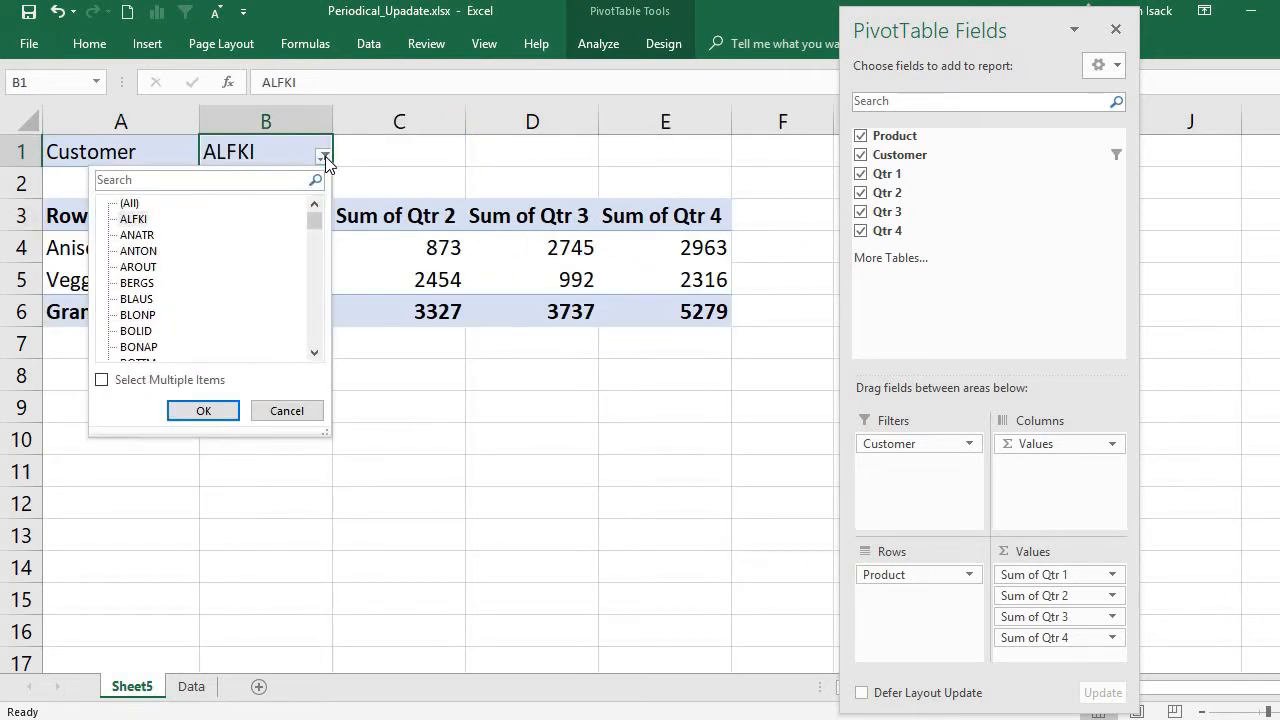
pyautogui.click(136, 315)
pyautogui.click(188, 414)
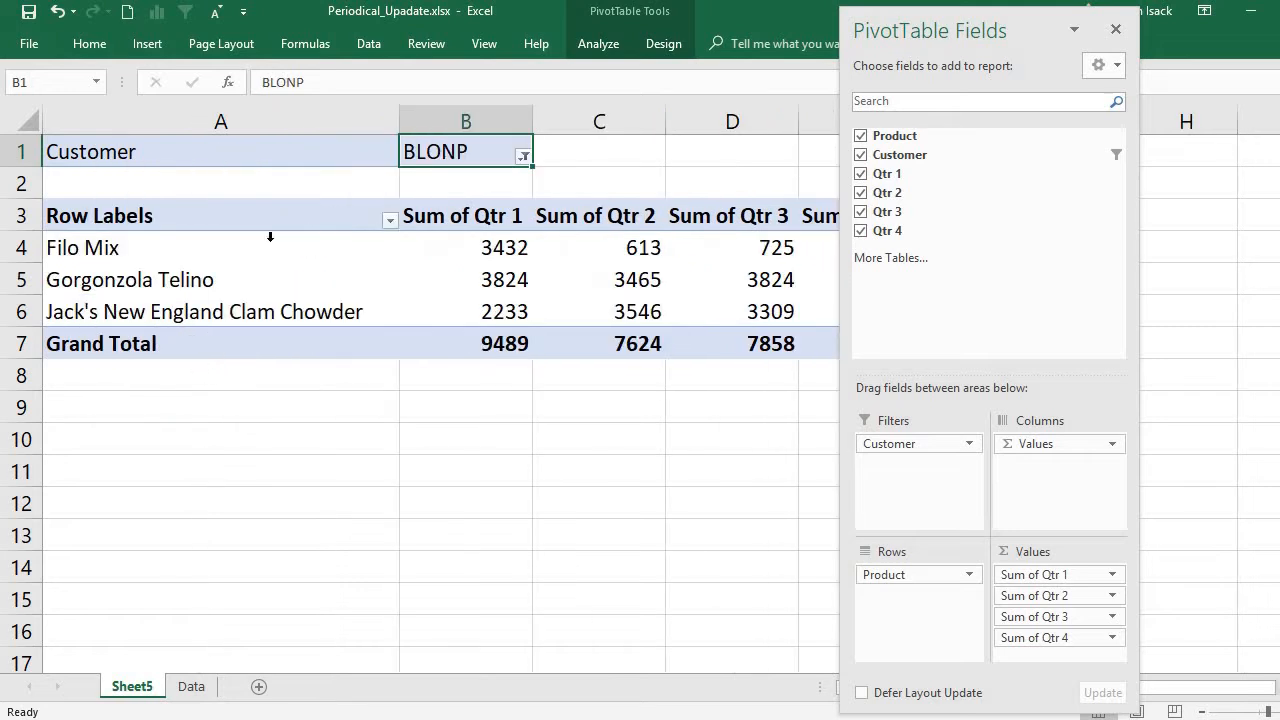
# Reset the PivotTable's Customer filter to (All)
pyautogui.click(523, 157)
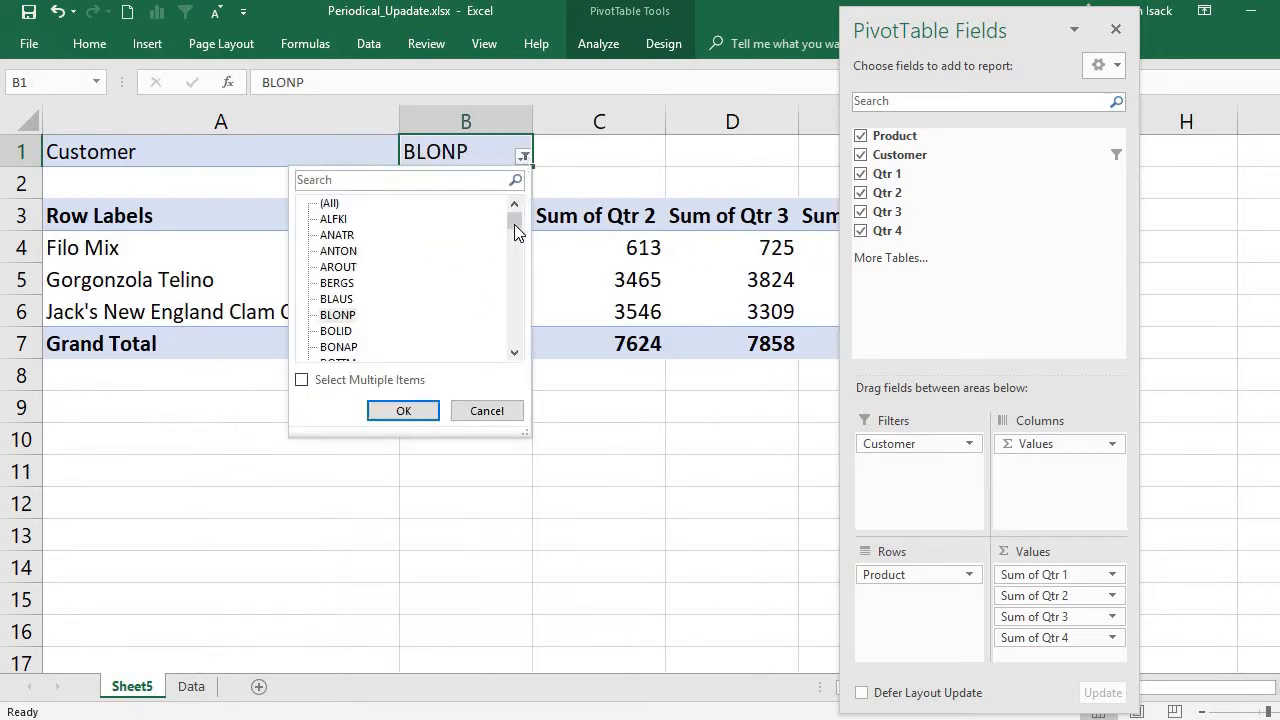
pyautogui.click(329, 203)
pyautogui.click(403, 412)
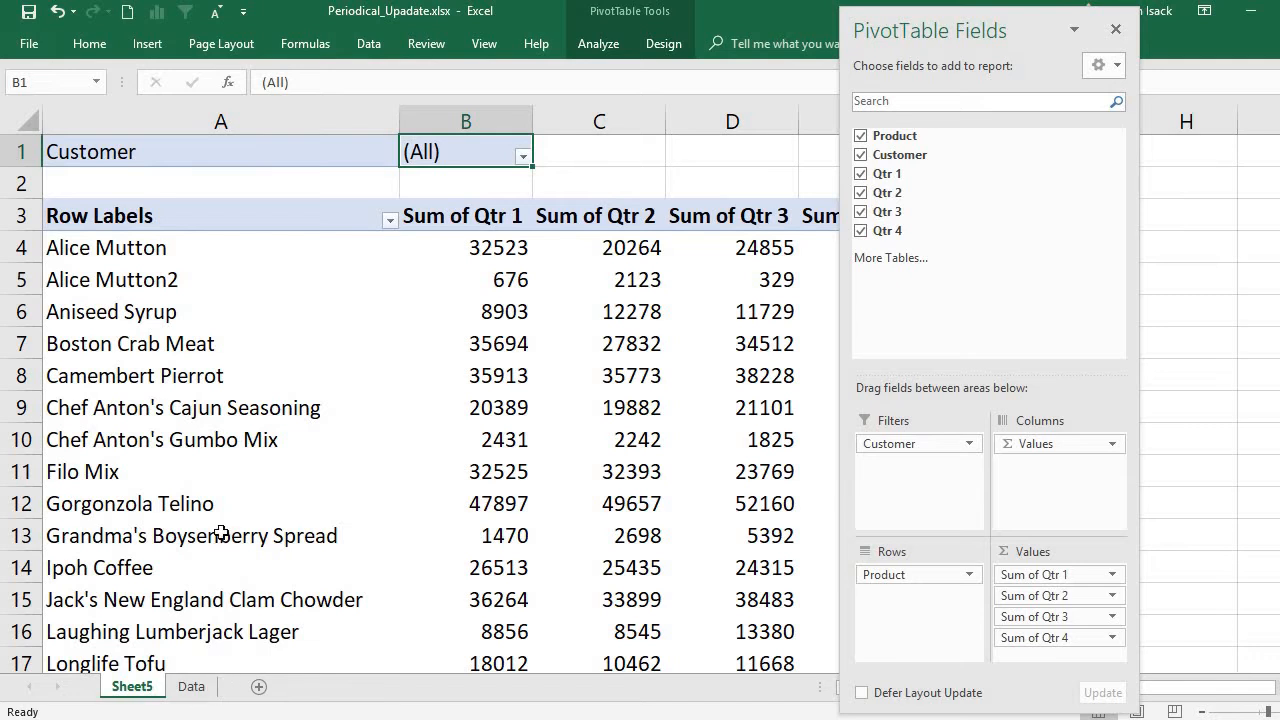
# Rename the PivotTable worksheet as PT
pyautogui.doubleClick(145, 686)
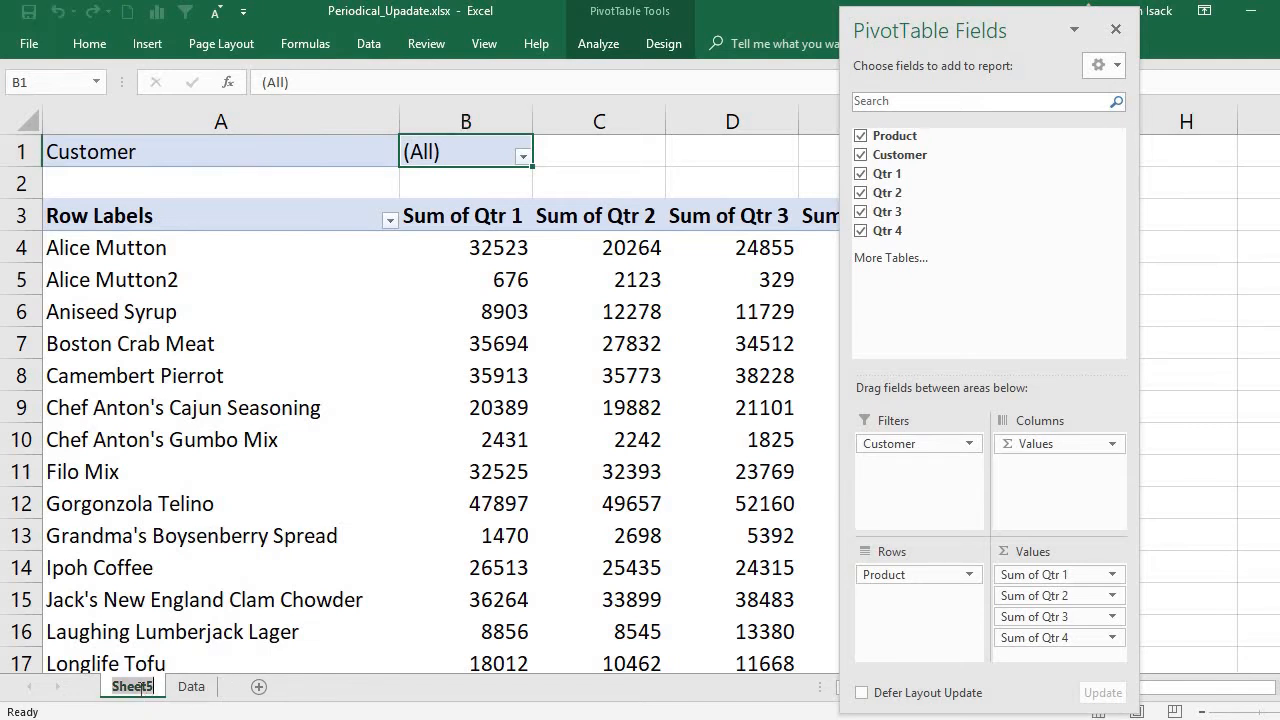
pyautogui.write('PT')
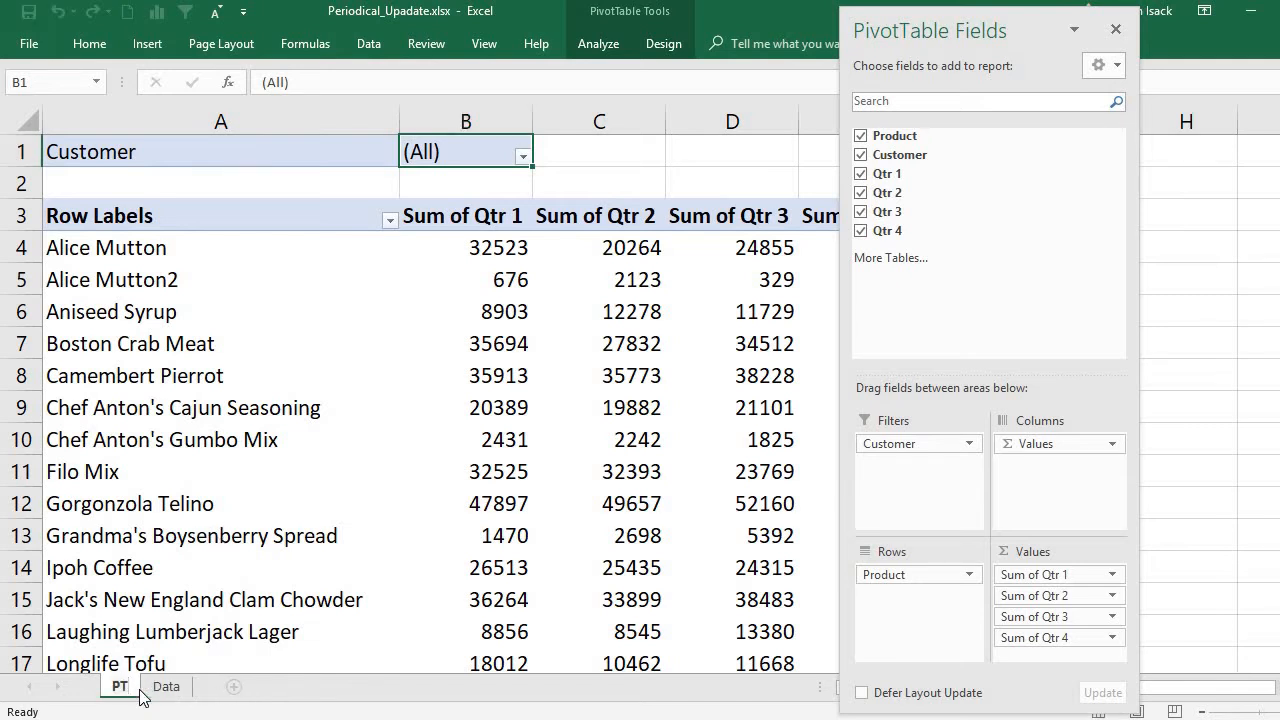
pyautogui.click(284, 536)
# Review the imported rows on the Data sheet and the text files in the Monthly folder, and return to the PT sheet
pyautogui.click(166, 686)
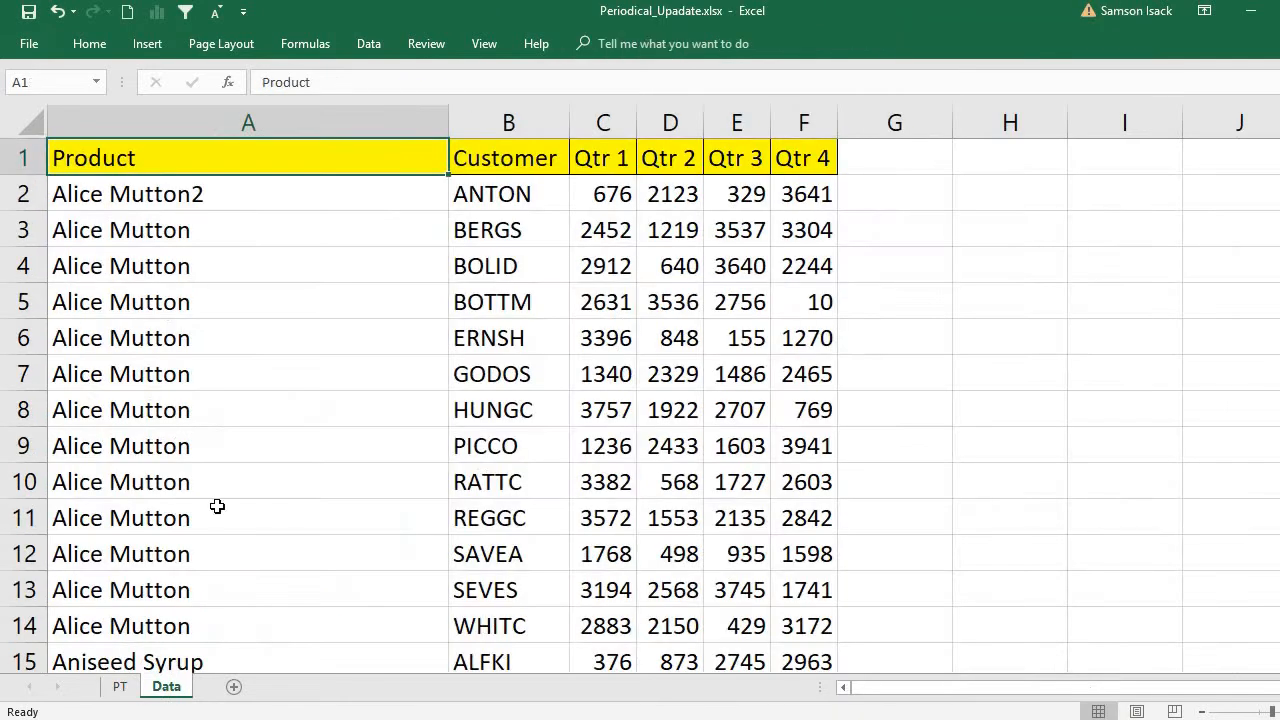
pyautogui.click(252, 330)
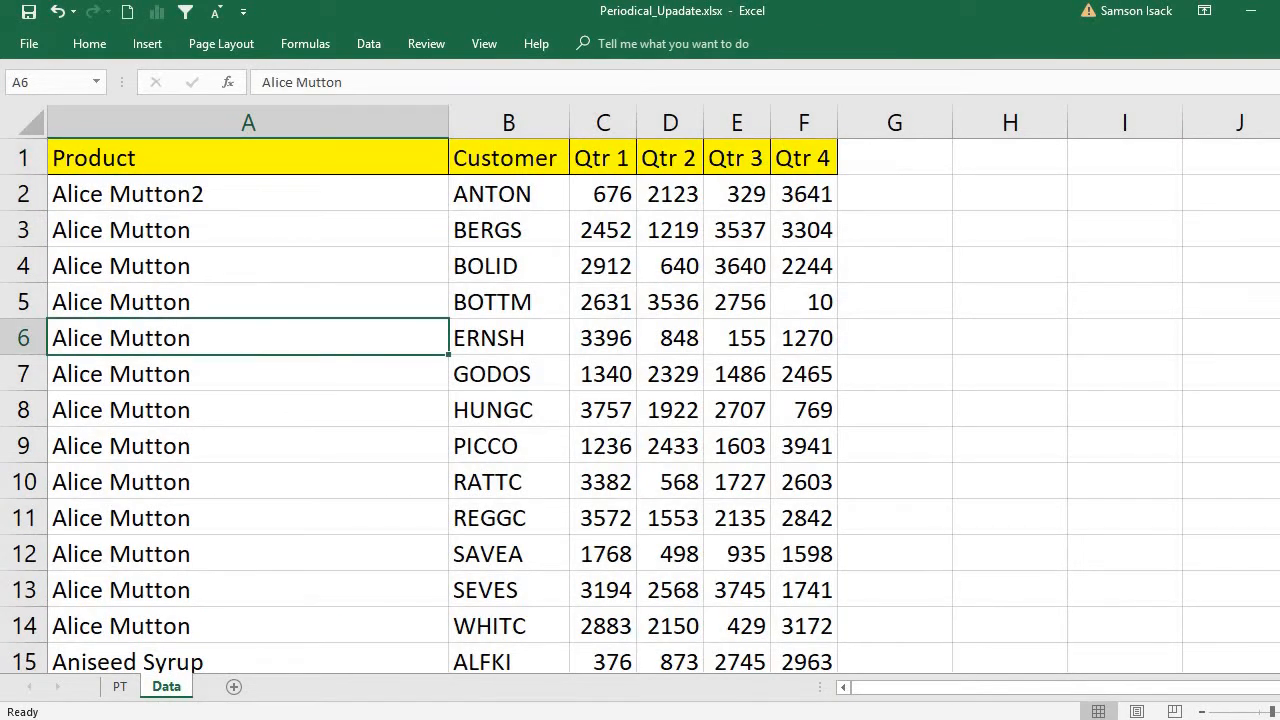
pyautogui.hotkey('alt', 'Tab')
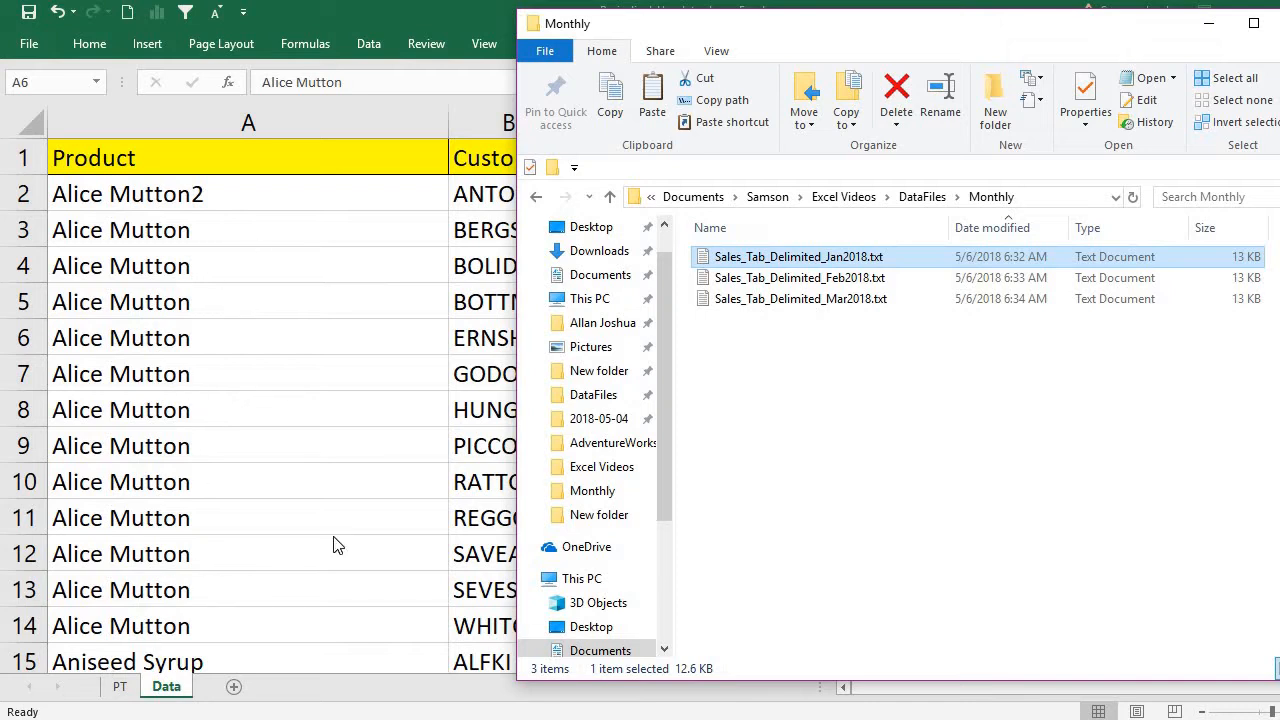
pyautogui.click(135, 689)
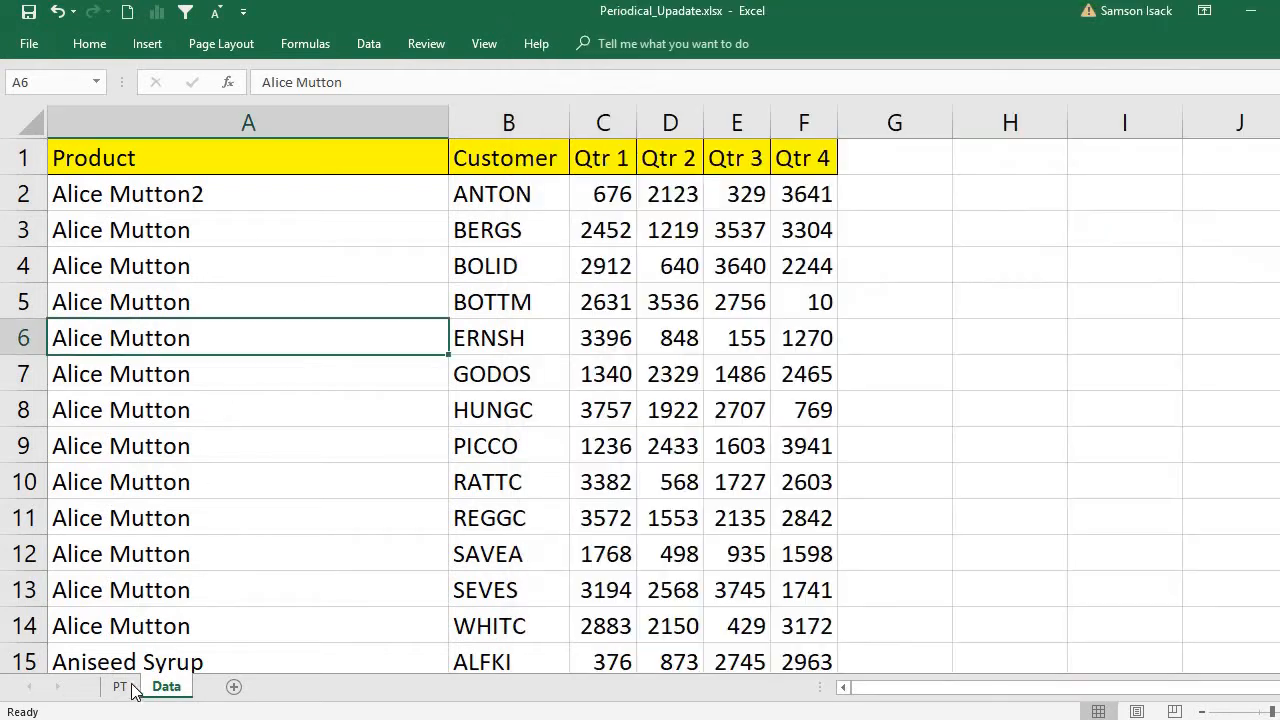
pyautogui.click(133, 689)
pyautogui.click(297, 420)
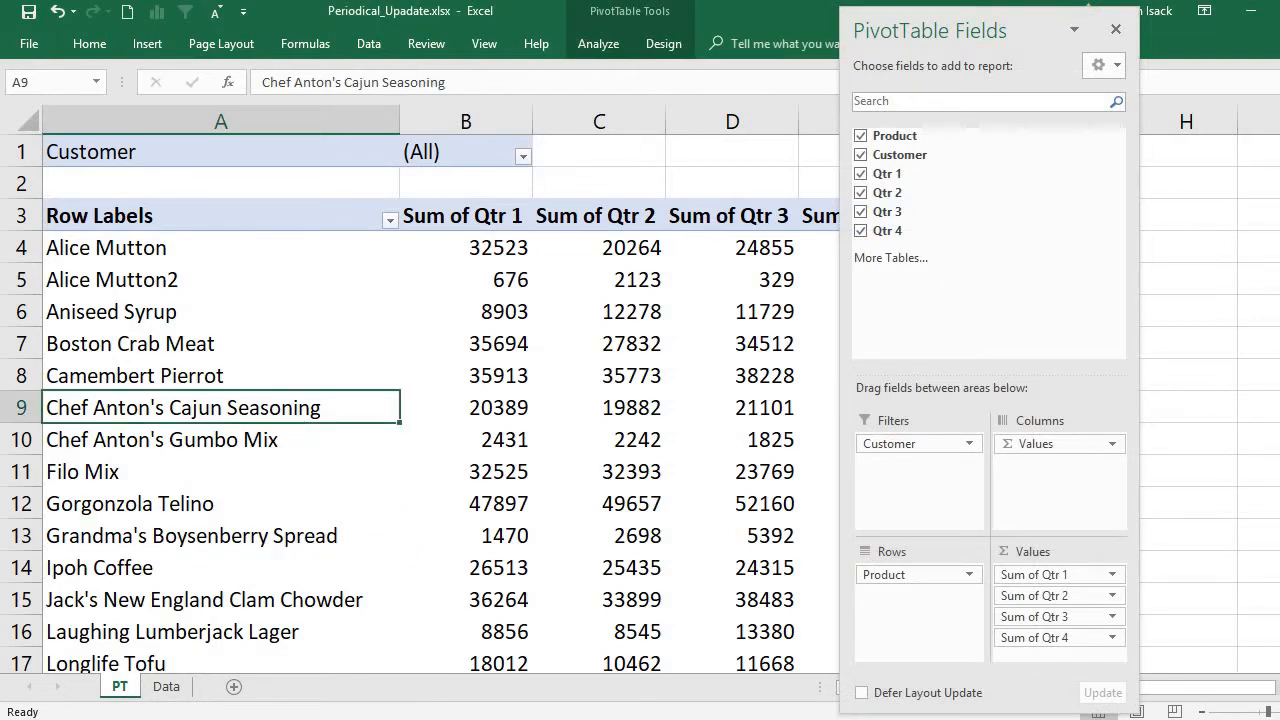
# In Sales_Tab_Delimited_Jan2018.txt, set the Qtr 1 value of the Alice Mutton2 row to 6761, then save and close the file
pyautogui.hotkey('alt', 'Tab')
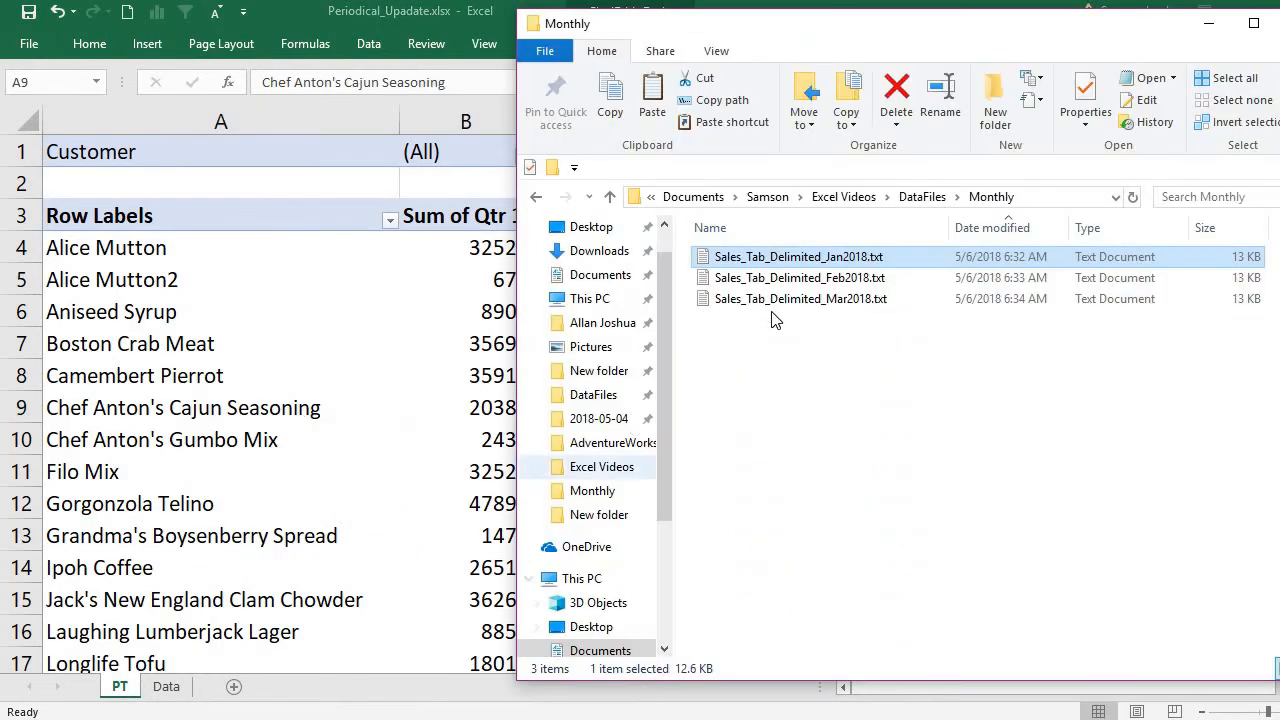
pyautogui.doubleClick(828, 259)
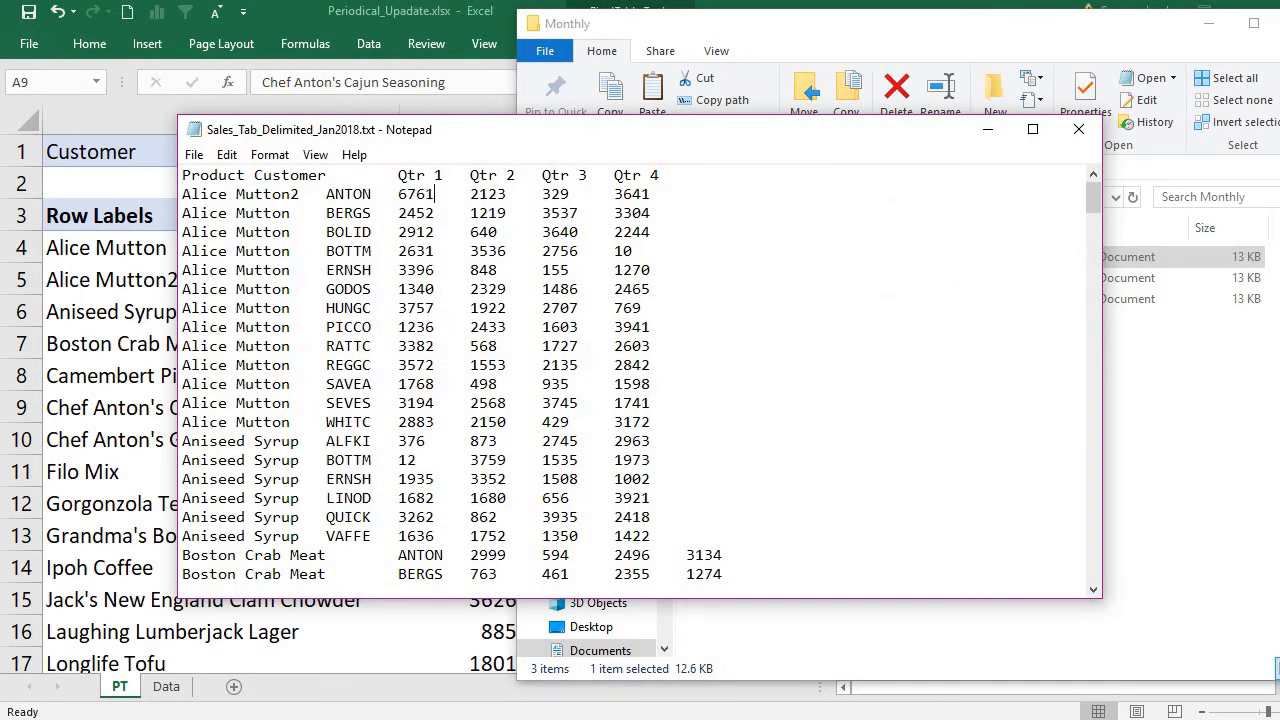
pyautogui.click(194, 154)
pyautogui.click(222, 221)
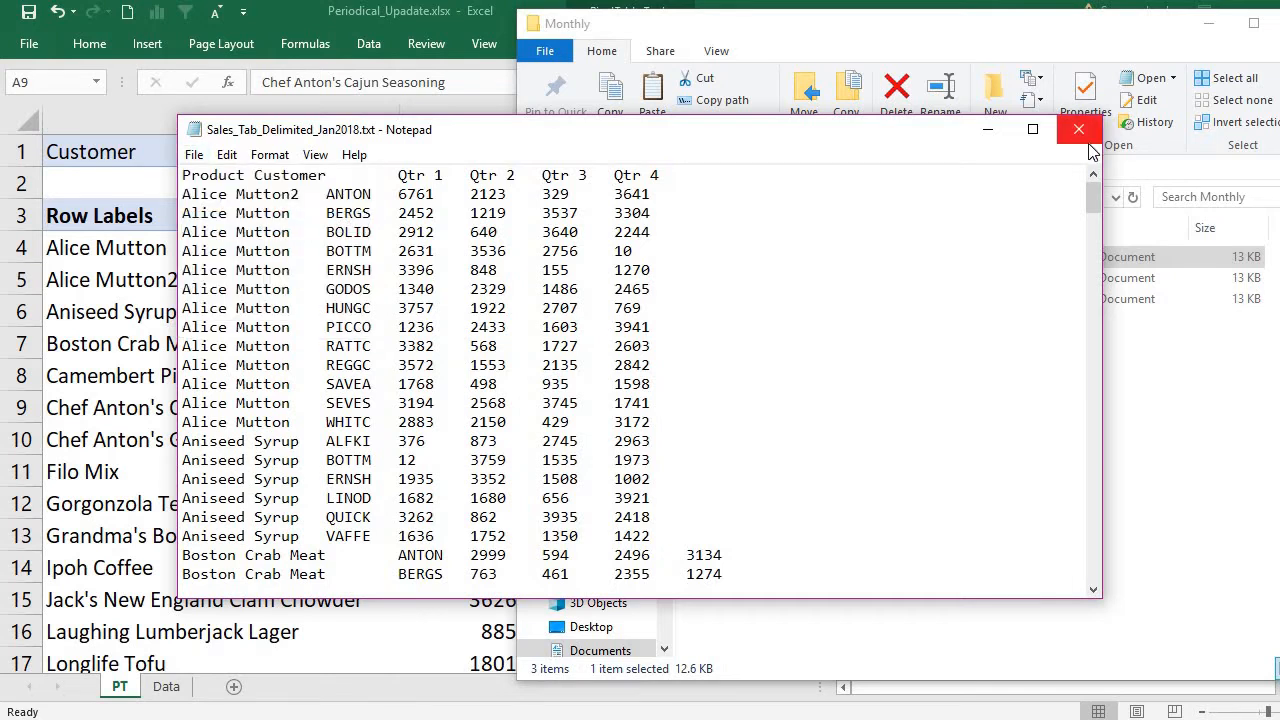
pyautogui.click(1078, 129)
# Refresh the PivotTable and check the Qtr 1 sum for Alice Mutton2
pyautogui.click(212, 393)
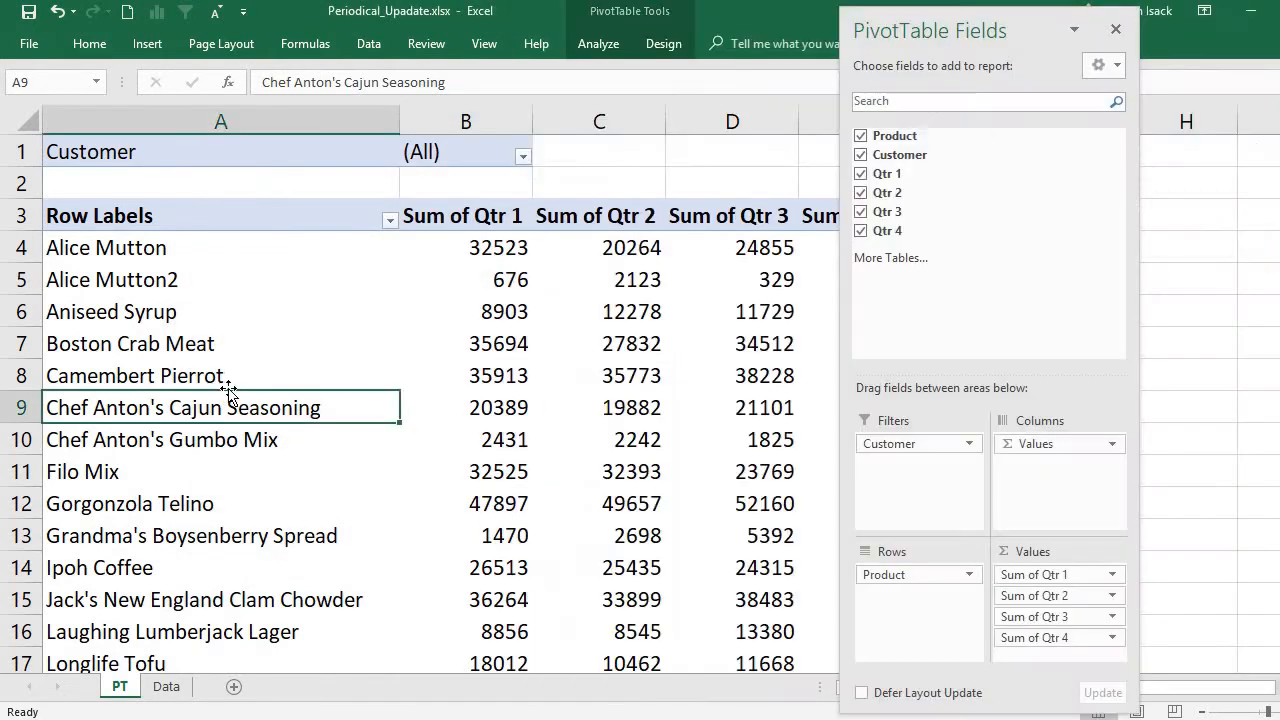
pyautogui.rightClick(236, 368)
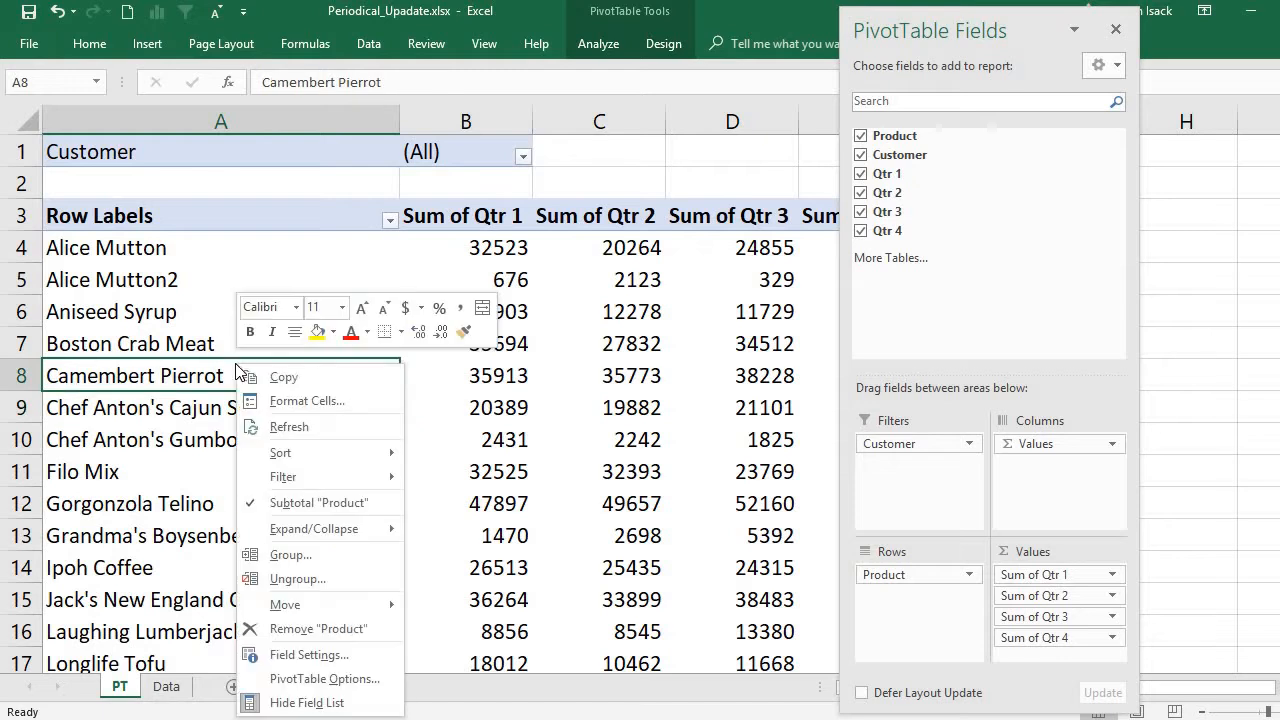
pyautogui.click(329, 427)
pyautogui.click(511, 280)
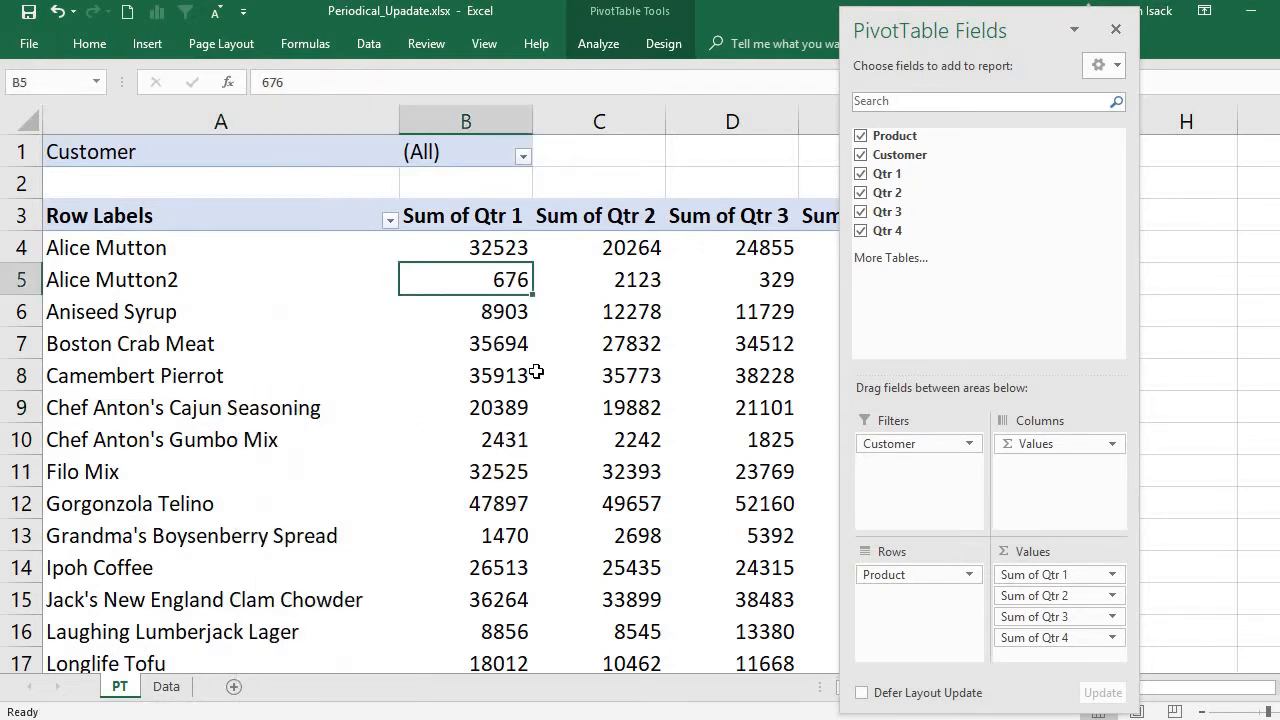
pyautogui.moveTo(537, 372)
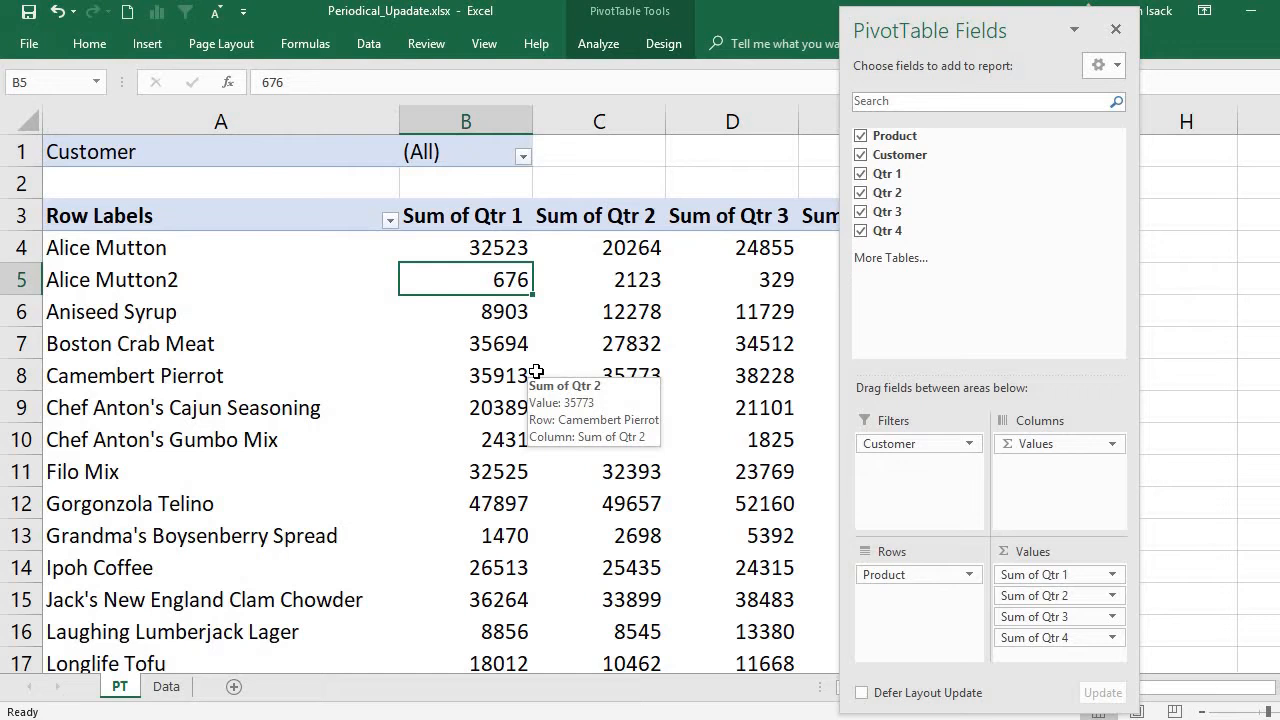
# Review the text files in the Monthly folder and the Qtr 1 value of the Alice Mutton2 row on the Data sheet
pyautogui.click(281, 347)
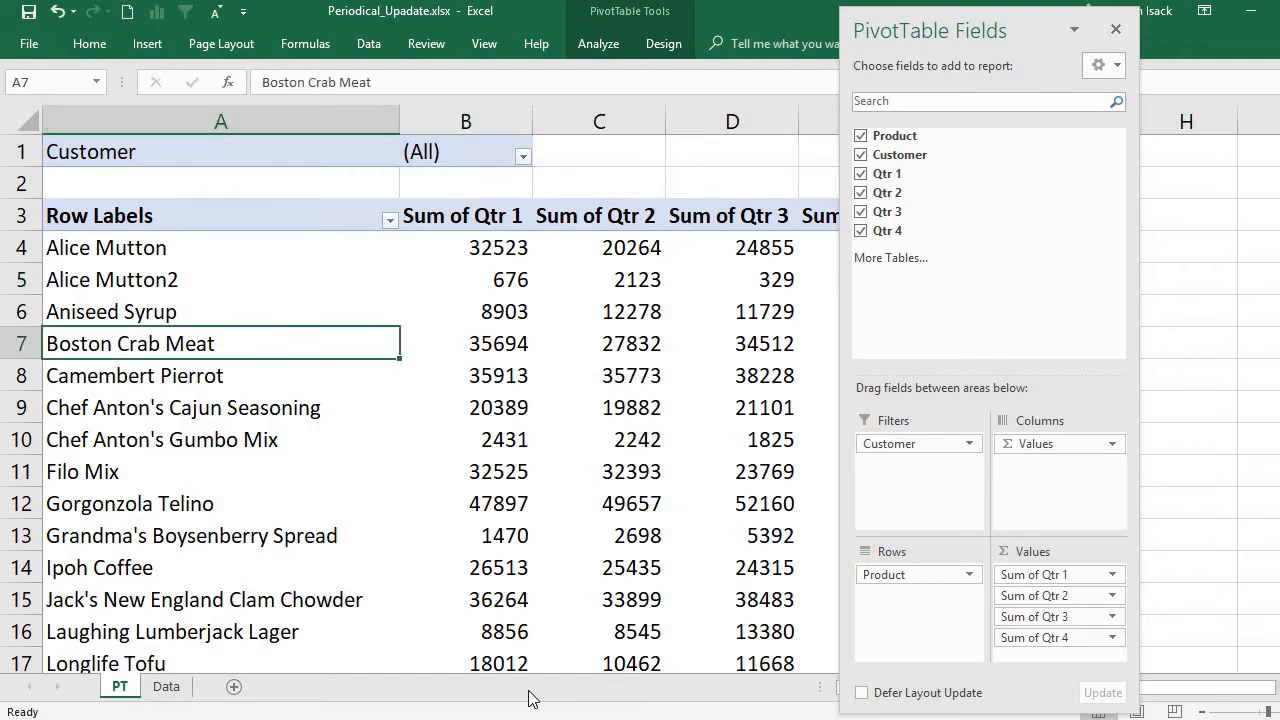
pyautogui.hotkey('alt', 'Tab')
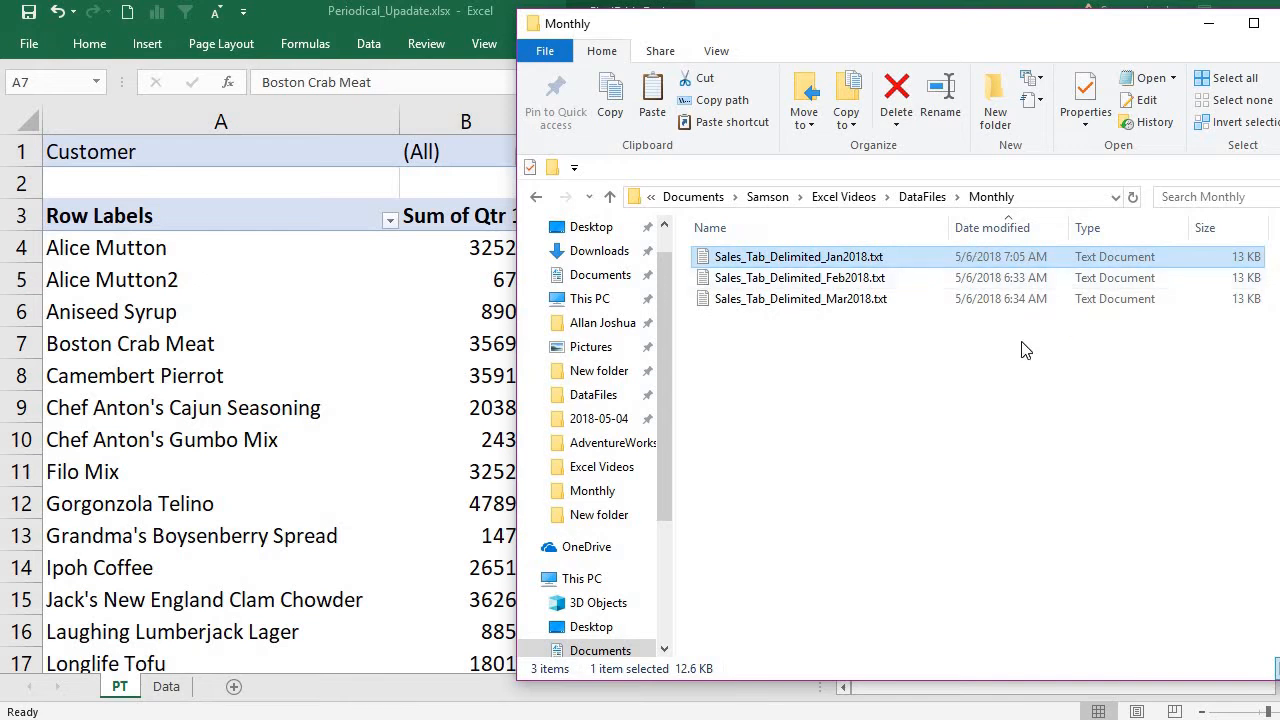
pyautogui.hotkey('alt', 'Tab')
pyautogui.click(164, 688)
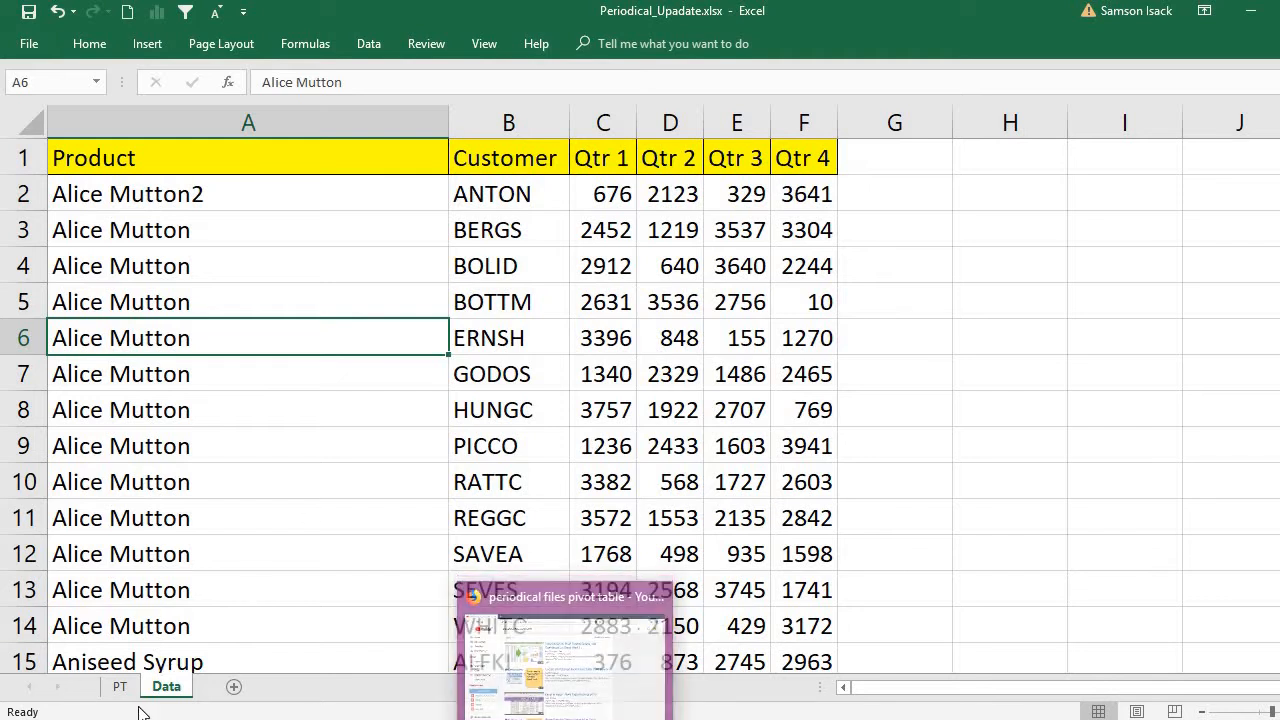
pyautogui.click(294, 250)
pyautogui.click(607, 196)
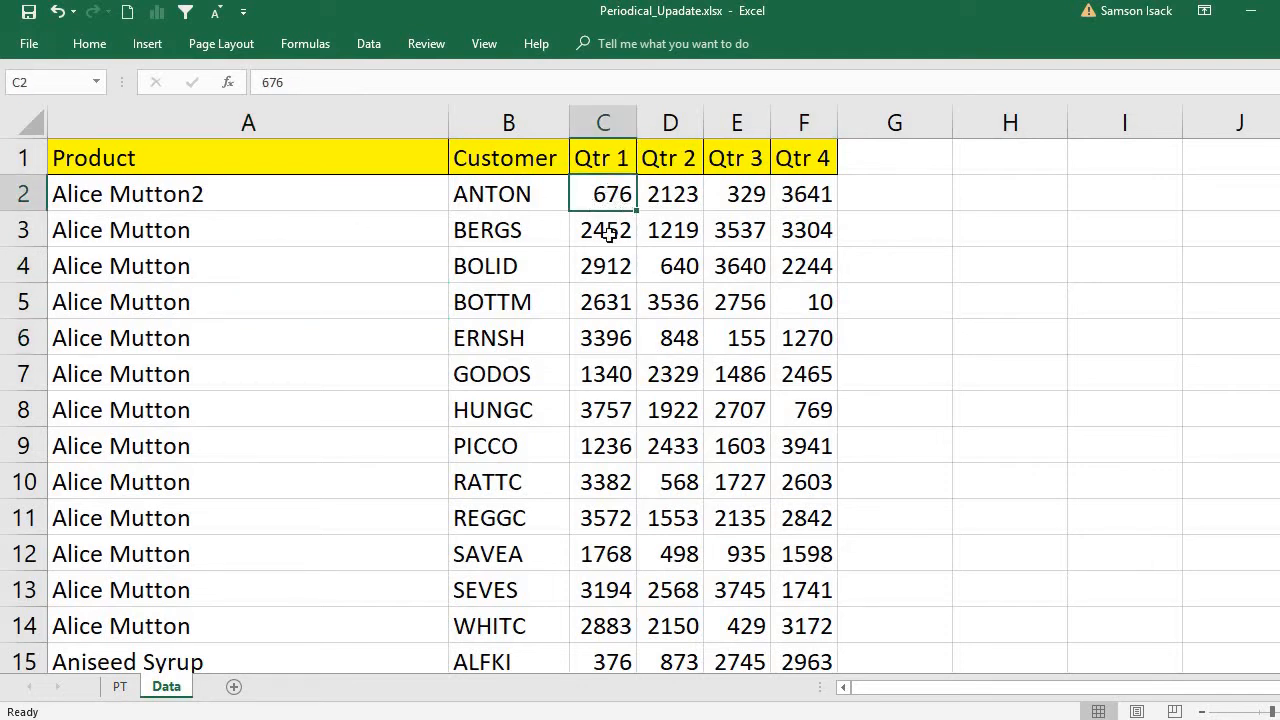
# Refresh the imported range on the Data sheet from Sales_Tab_Delimited_Jan2018.txt and check the Qtr 1 value of Alice Mutton2
pyautogui.rightClick(331, 192)
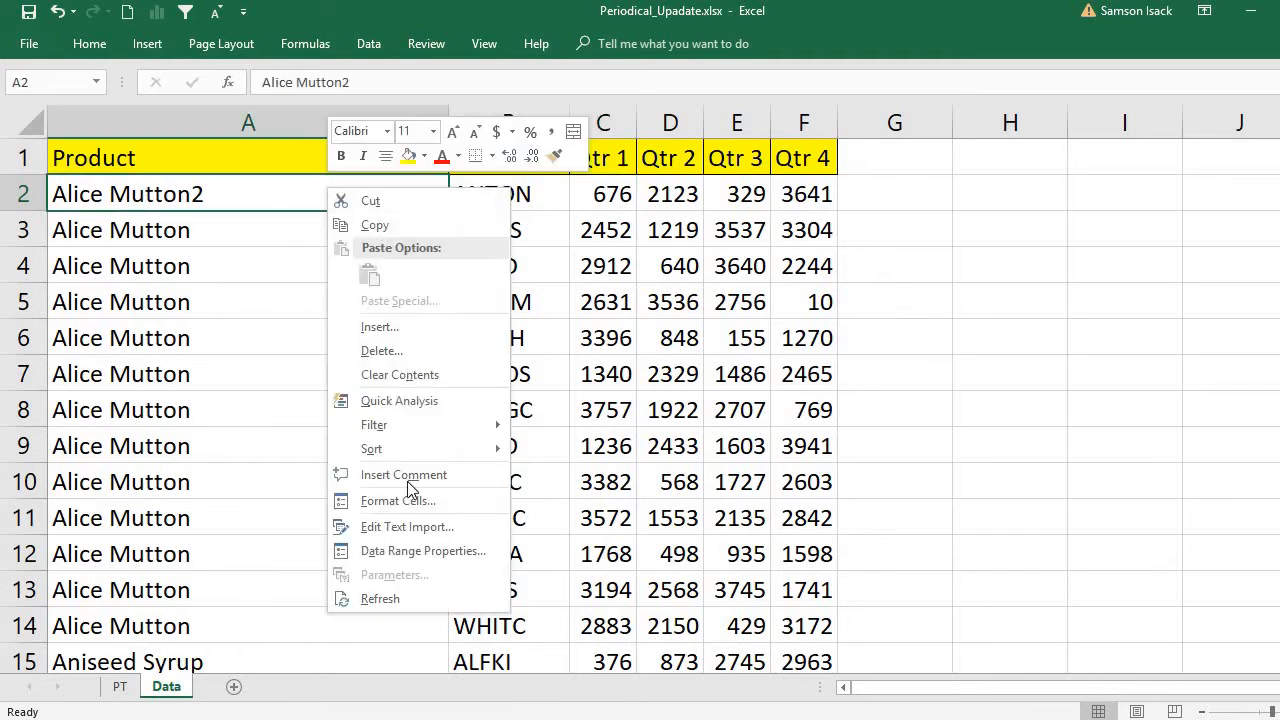
pyautogui.click(396, 596)
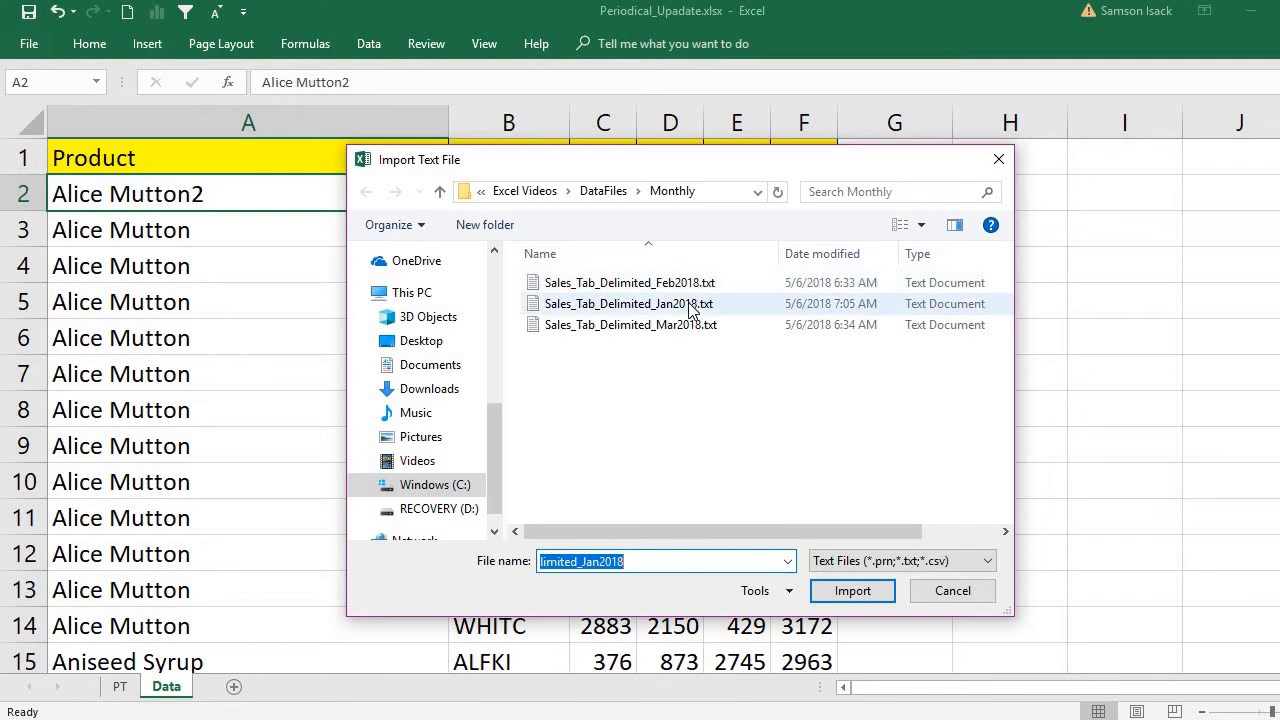
pyautogui.doubleClick(684, 303)
pyautogui.click(610, 197)
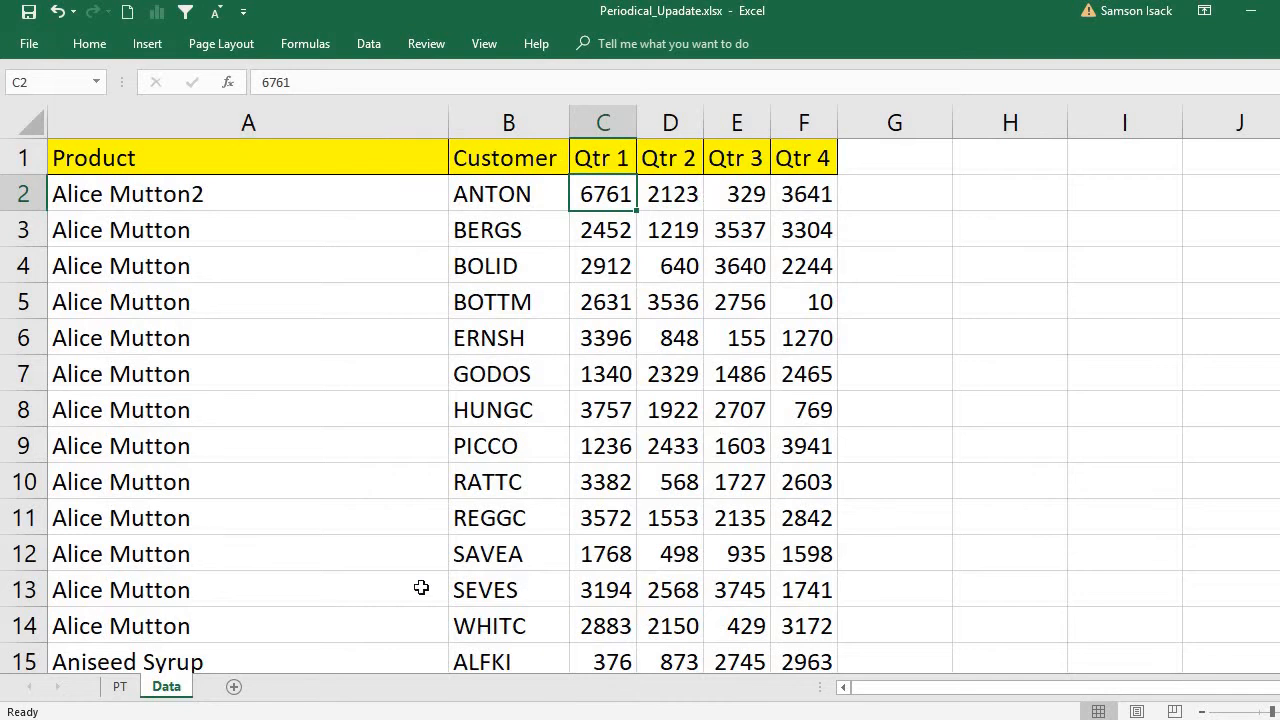
# Refresh the PivotTable on the PT sheet from the updated Data sheet and check the Qtr 1 sum for Alice Mutton2
pyautogui.click(132, 688)
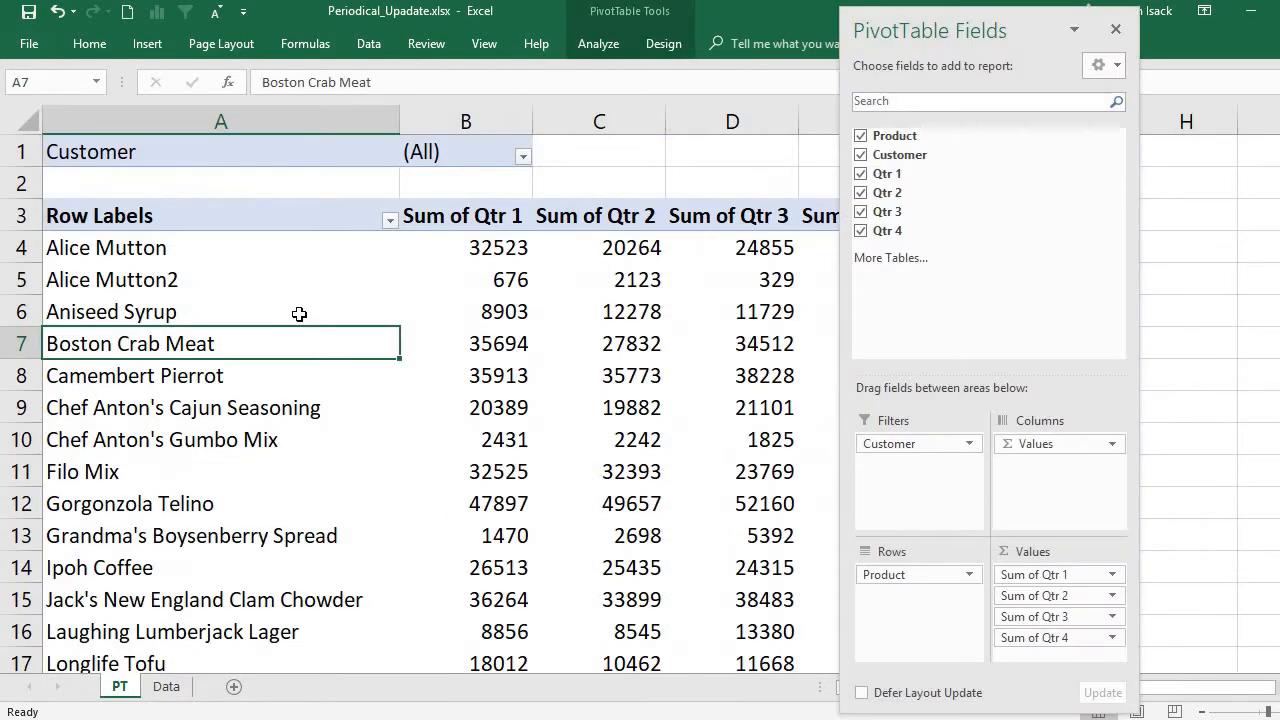
pyautogui.rightClick(299, 314)
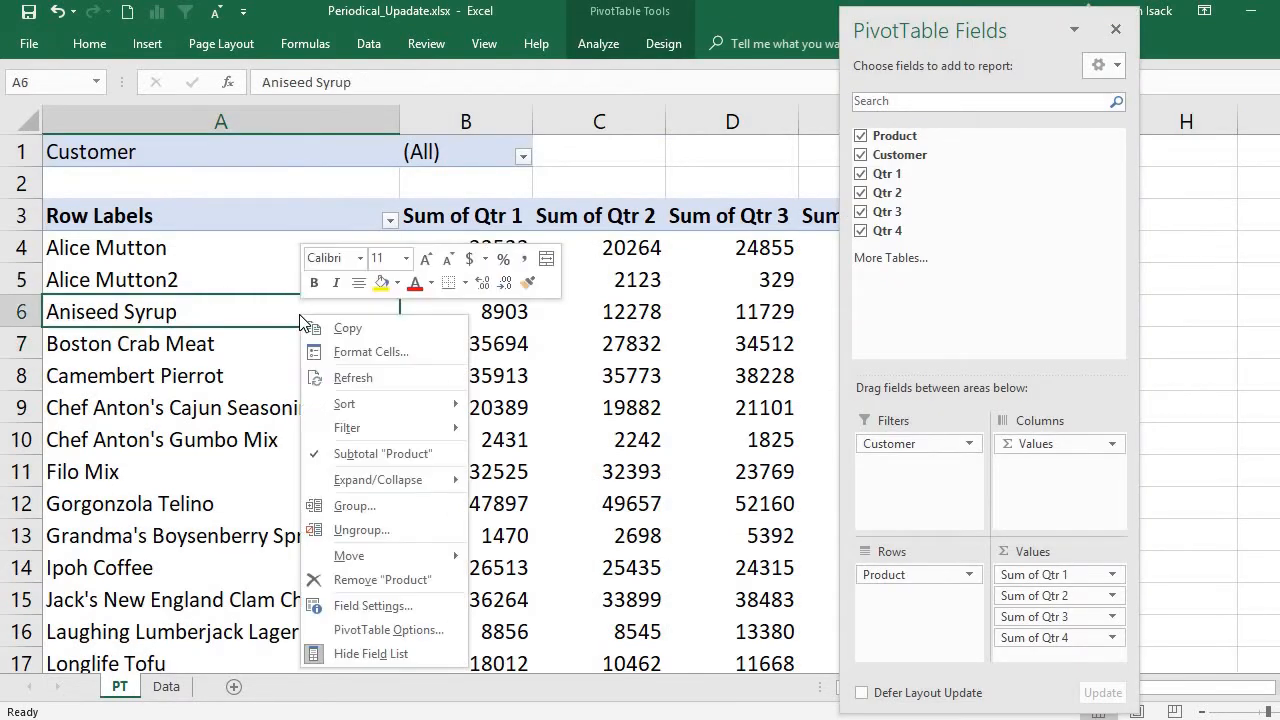
pyautogui.click(414, 372)
pyautogui.click(500, 279)
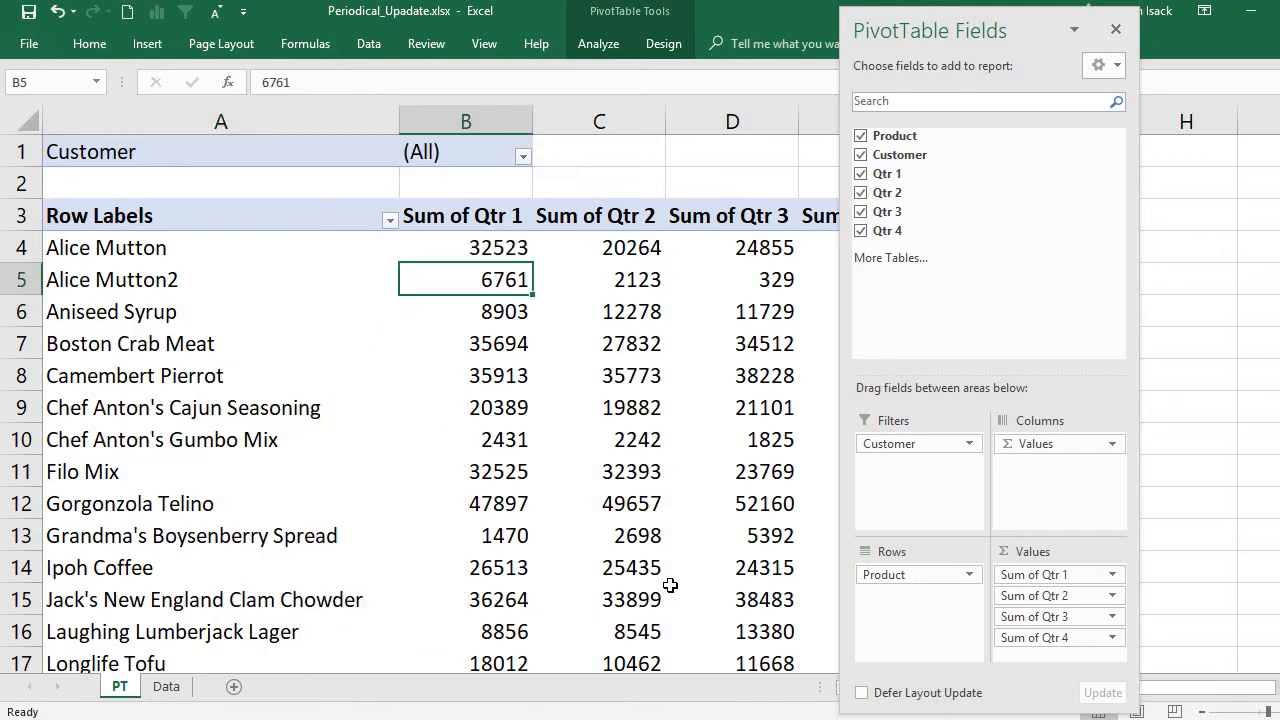
# Locate Sales_Tab_Delimited_Feb2018.txt in the Monthly folder and look over the PT and Data sheets, ending on Data
pyautogui.click(326, 362)
pyautogui.click(217, 268)
pyautogui.click(223, 258)
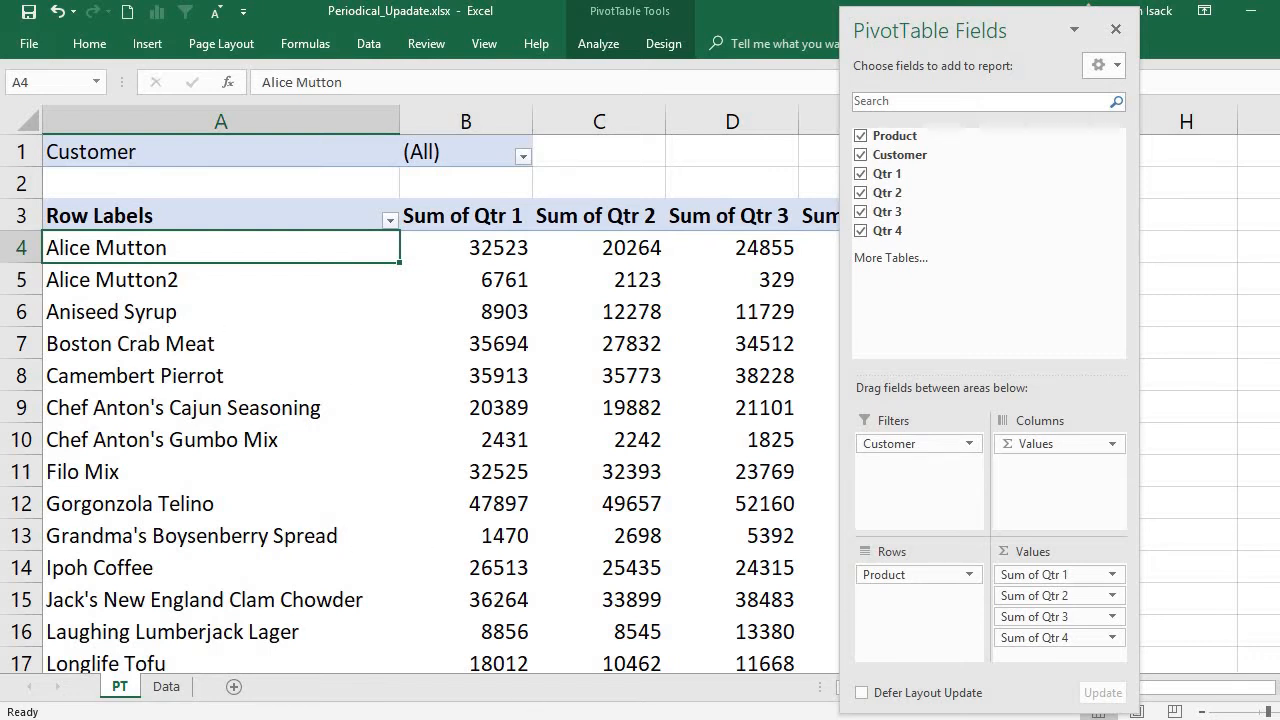
pyautogui.hotkey('alt', 'Tab')
pyautogui.click(857, 281)
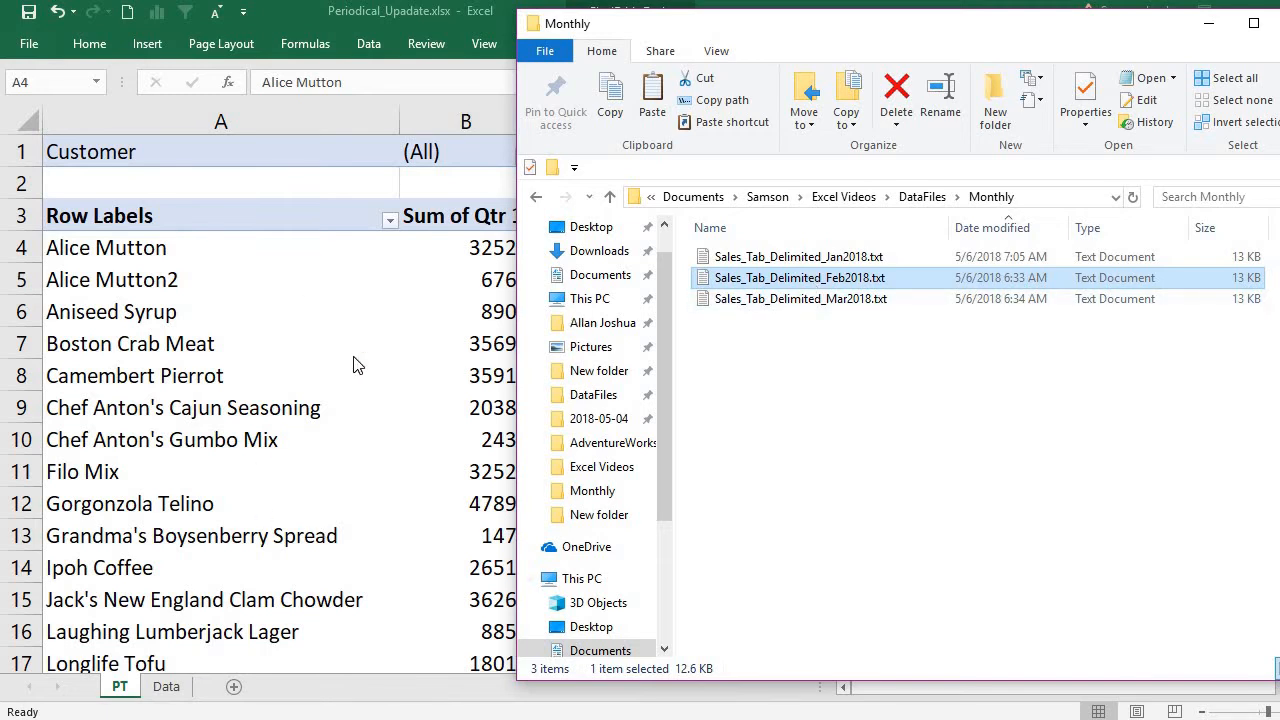
pyautogui.hotkey('alt', 'Tab')
pyautogui.rightClick(272, 352)
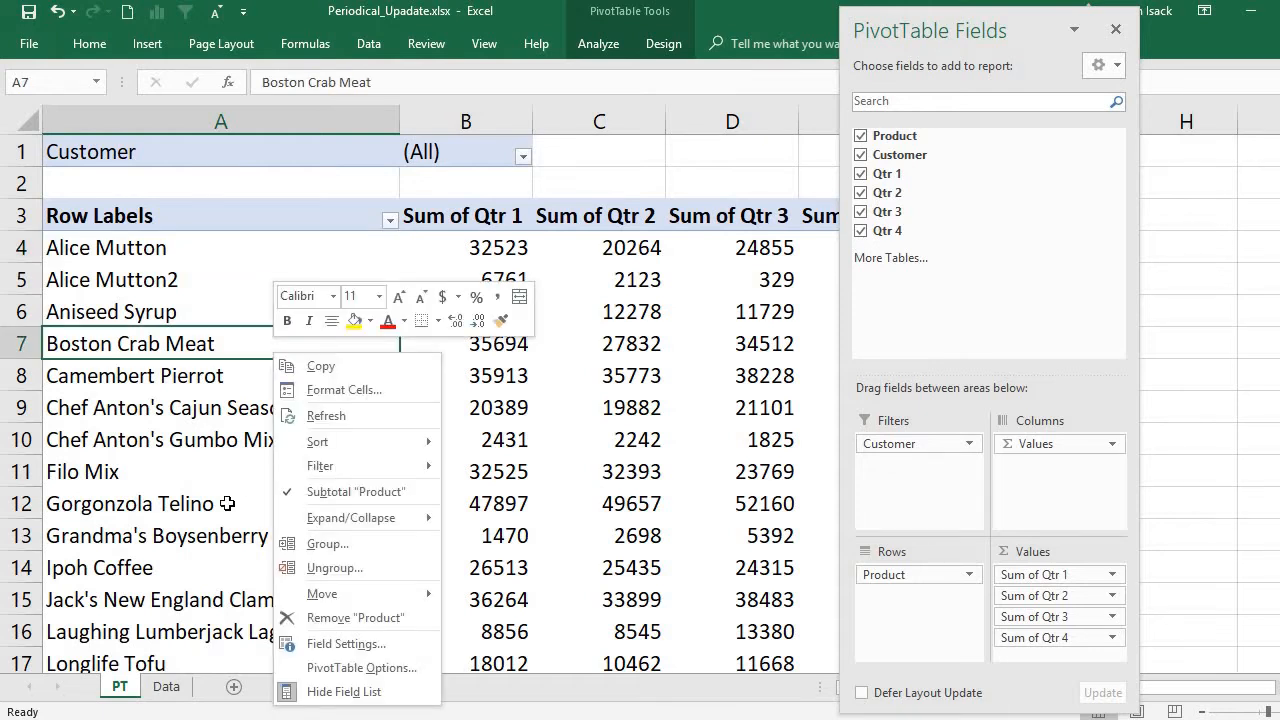
pyautogui.press('Escape')
pyautogui.click(166, 688)
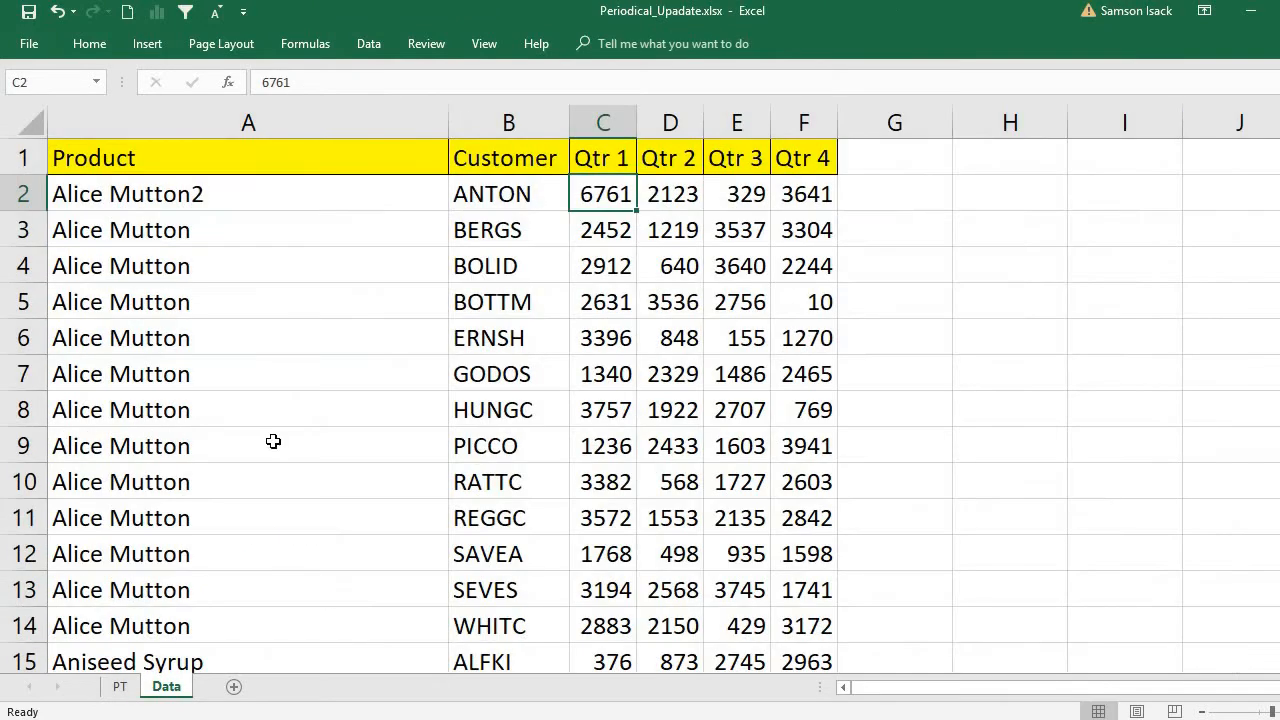
pyautogui.click(120, 687)
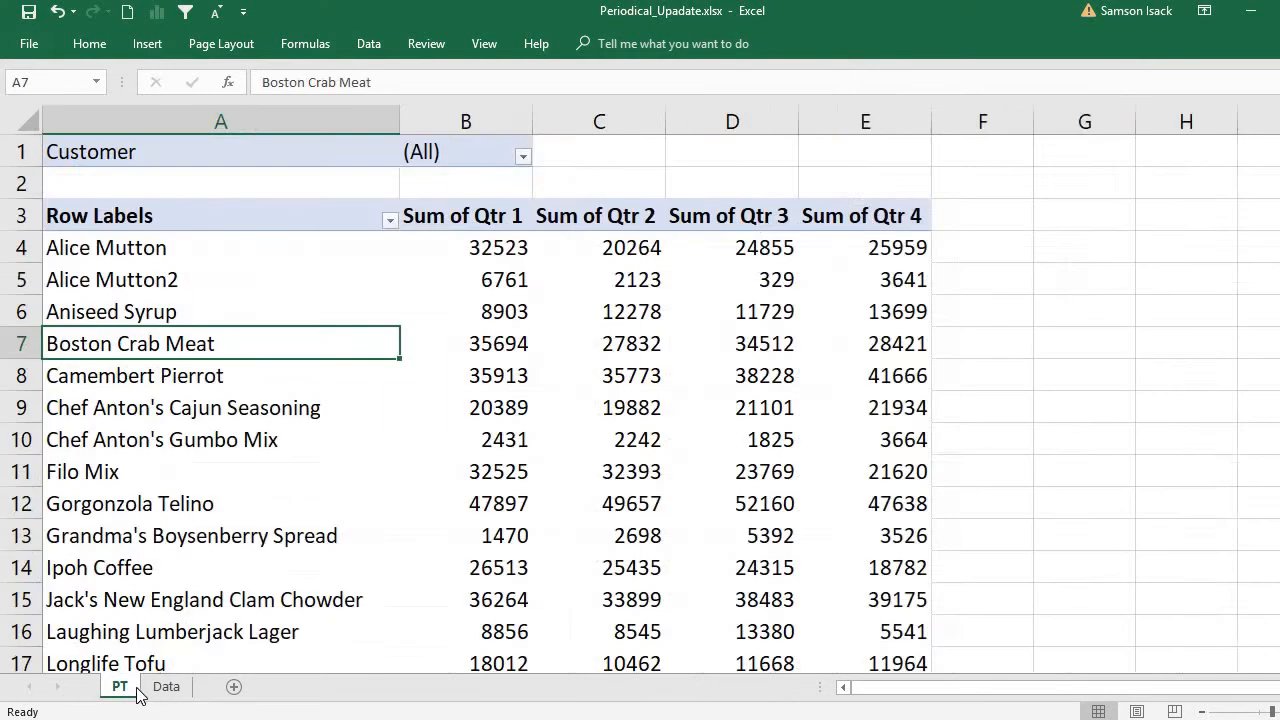
pyautogui.click(166, 686)
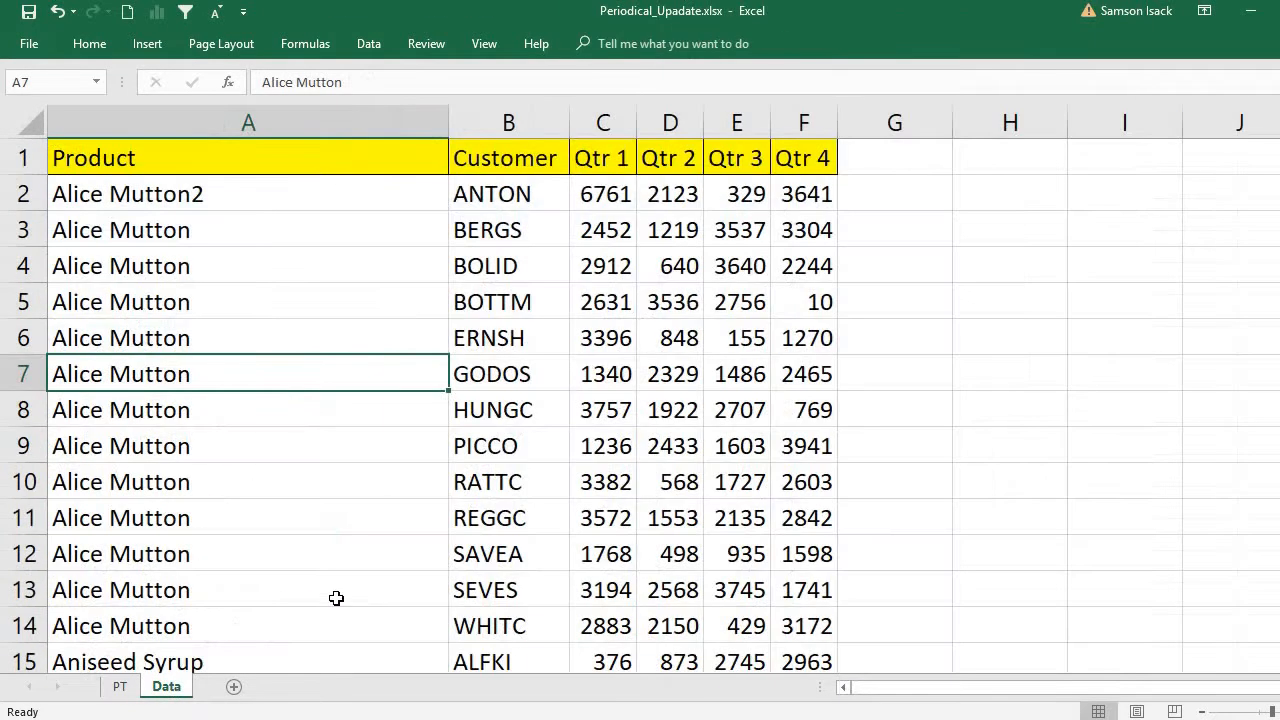
pyautogui.rightClick(314, 288)
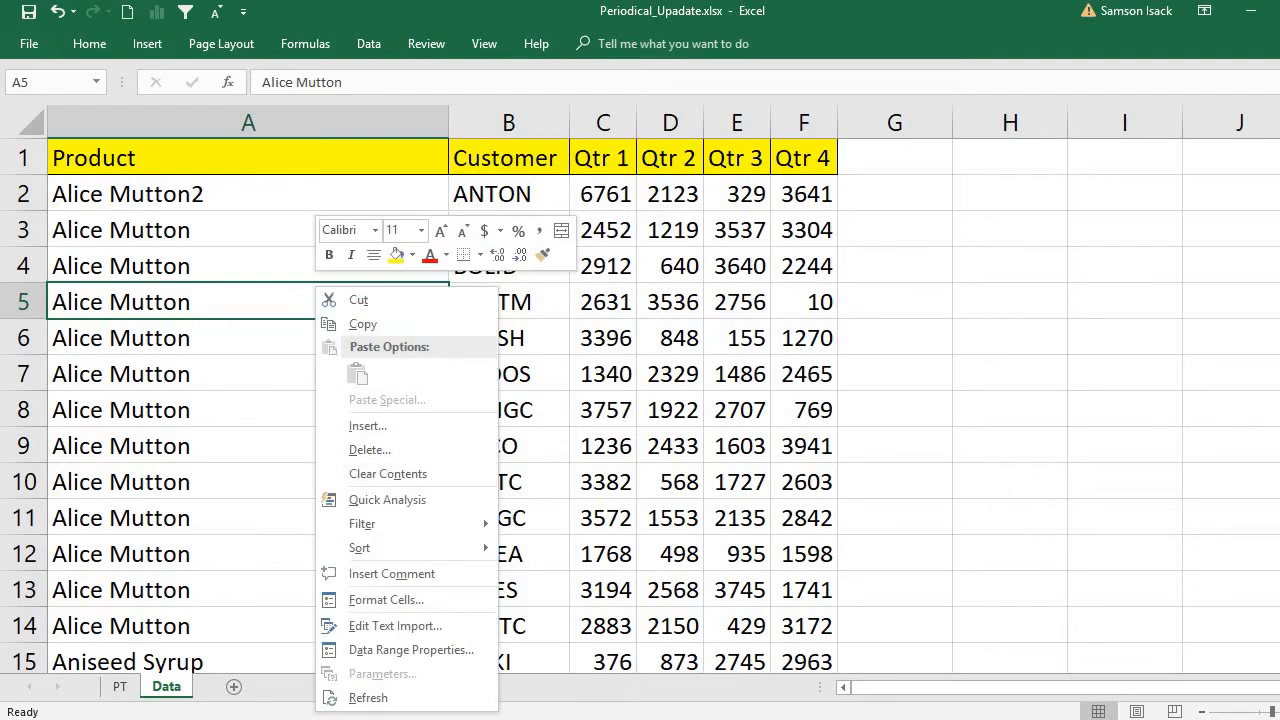
pyautogui.click(410, 697)
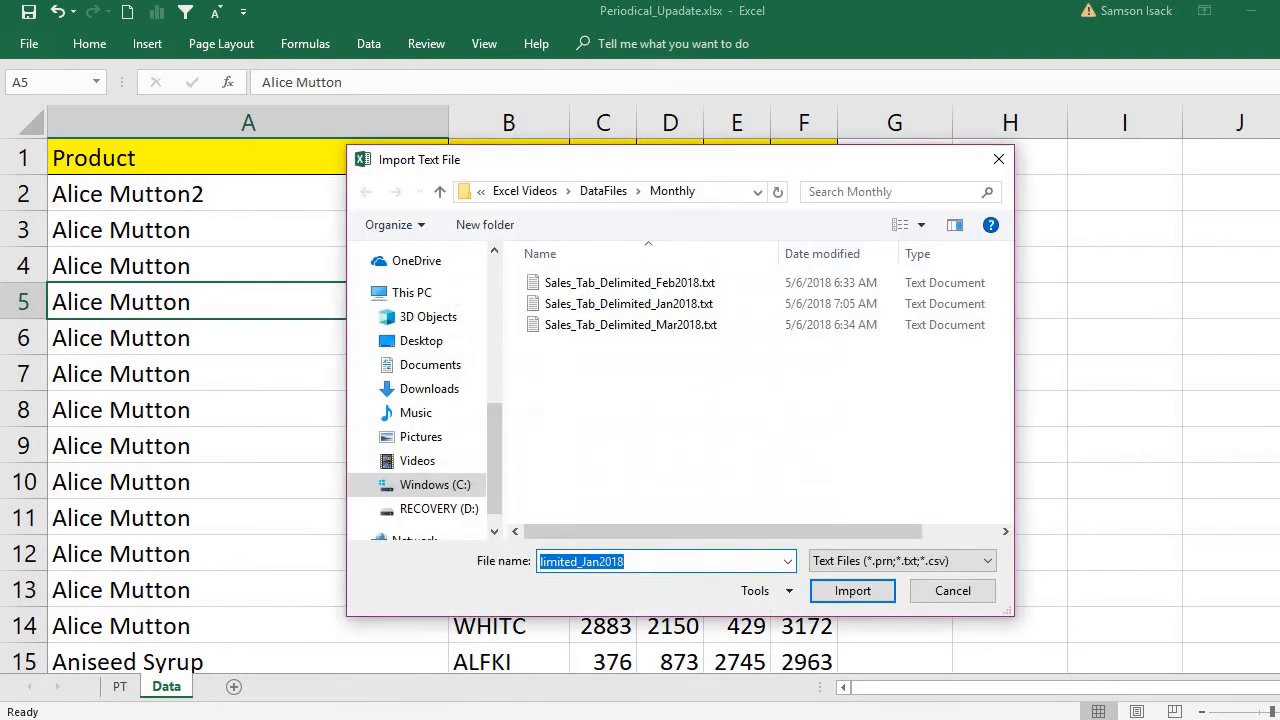
pyautogui.click(998, 160)
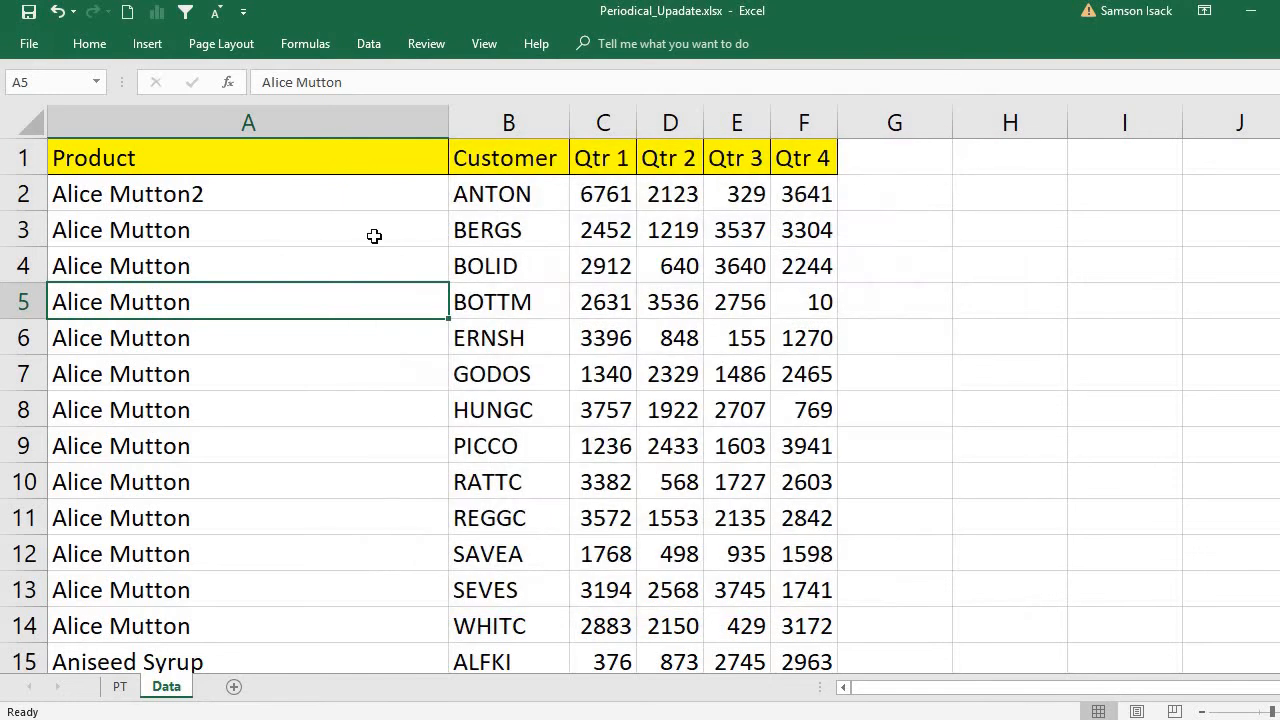
# Refresh the imported range on the Data sheet with Sales_Tab_Delimited_Feb2018.txt as the source file and review the imported rows
pyautogui.rightClick(375, 237)
pyautogui.click(428, 648)
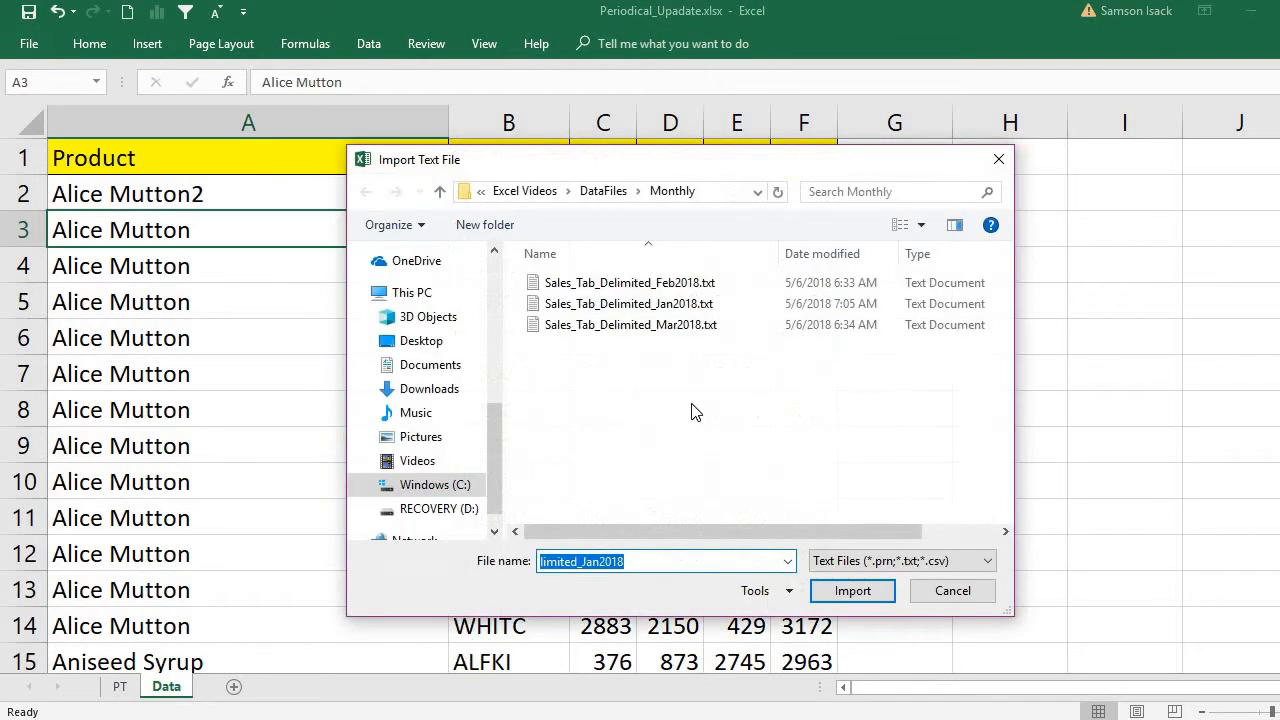
pyautogui.click(694, 284)
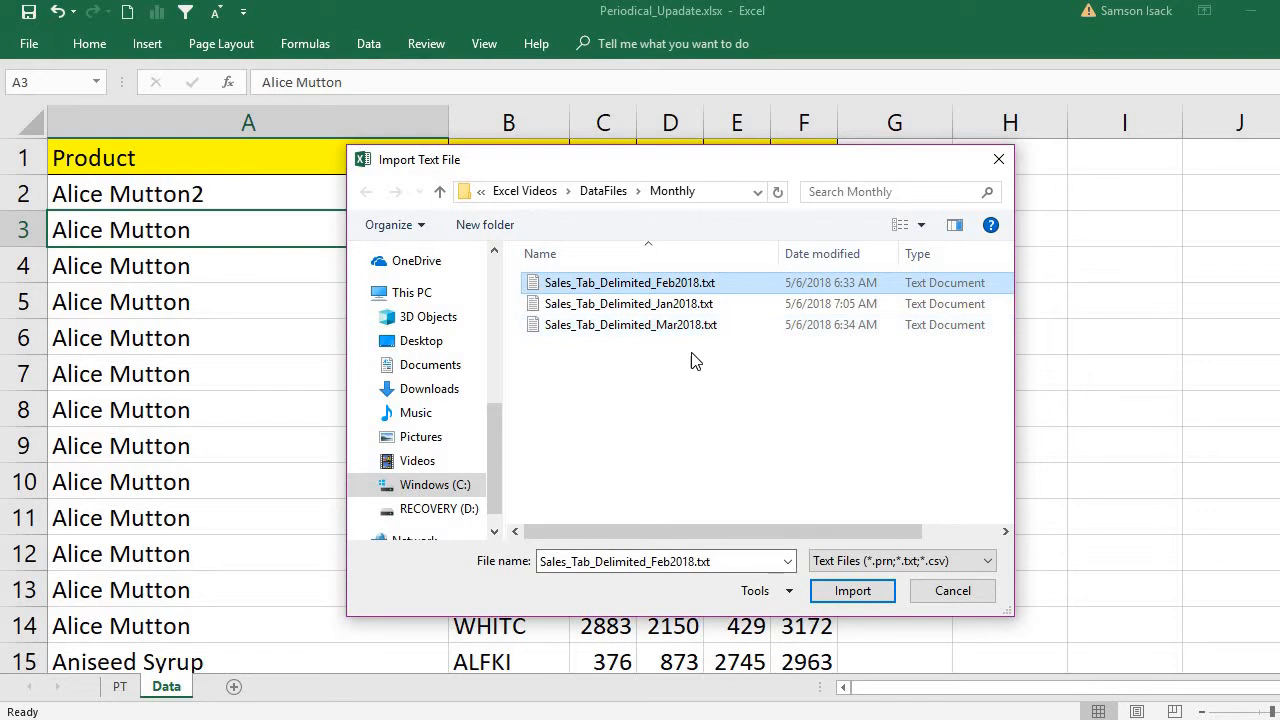
pyautogui.click(728, 287)
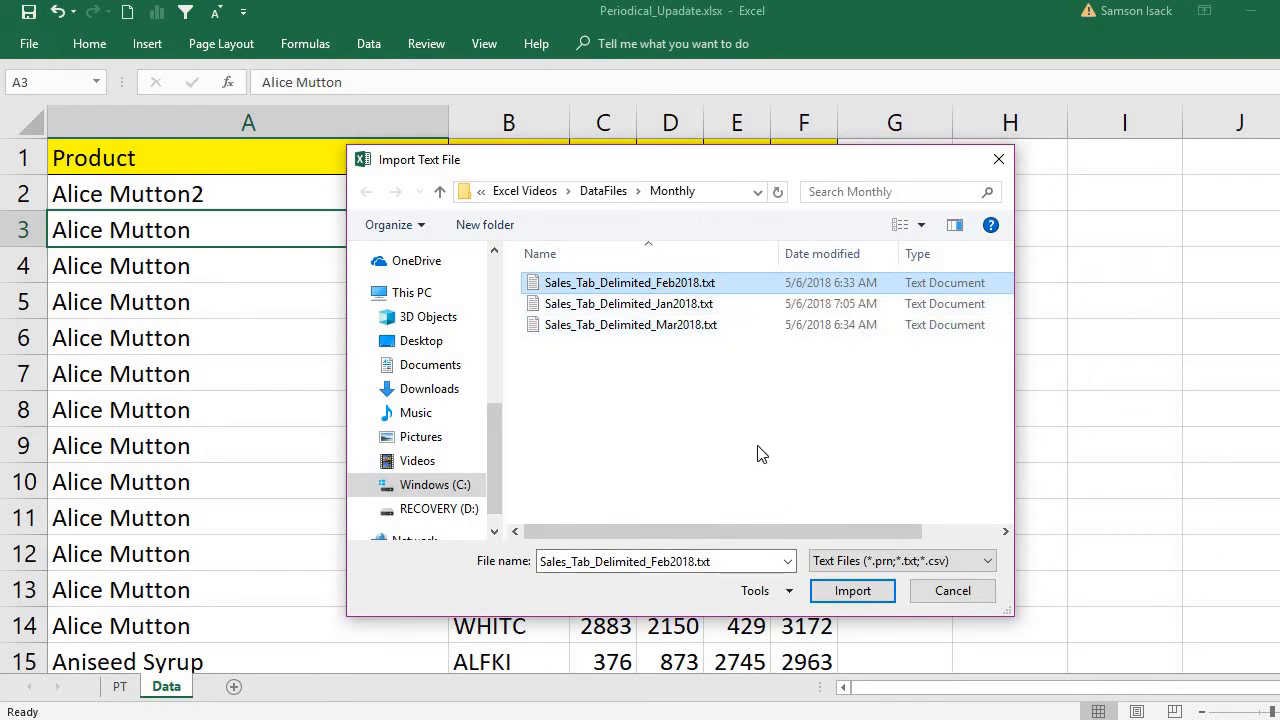
pyautogui.click(660, 395)
pyautogui.click(660, 285)
pyautogui.click(852, 592)
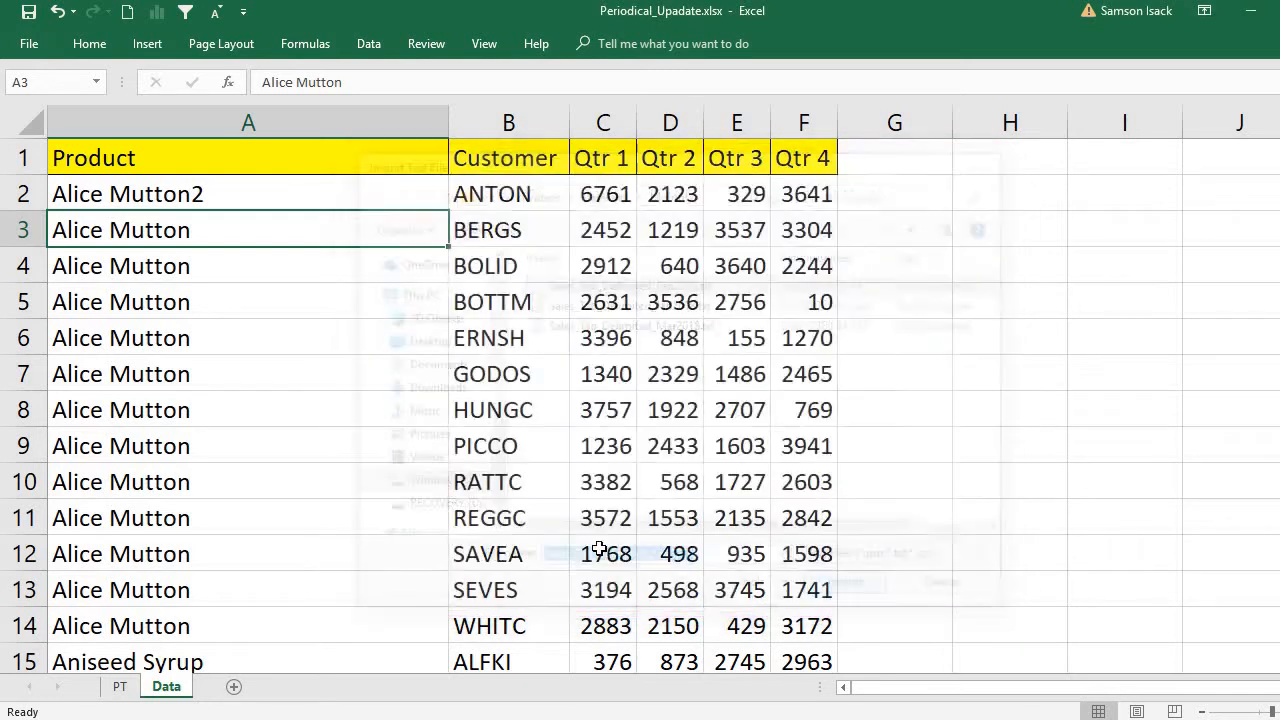
pyautogui.moveTo(330, 204); pyautogui.dragTo(795, 590)
pyautogui.click(438, 305)
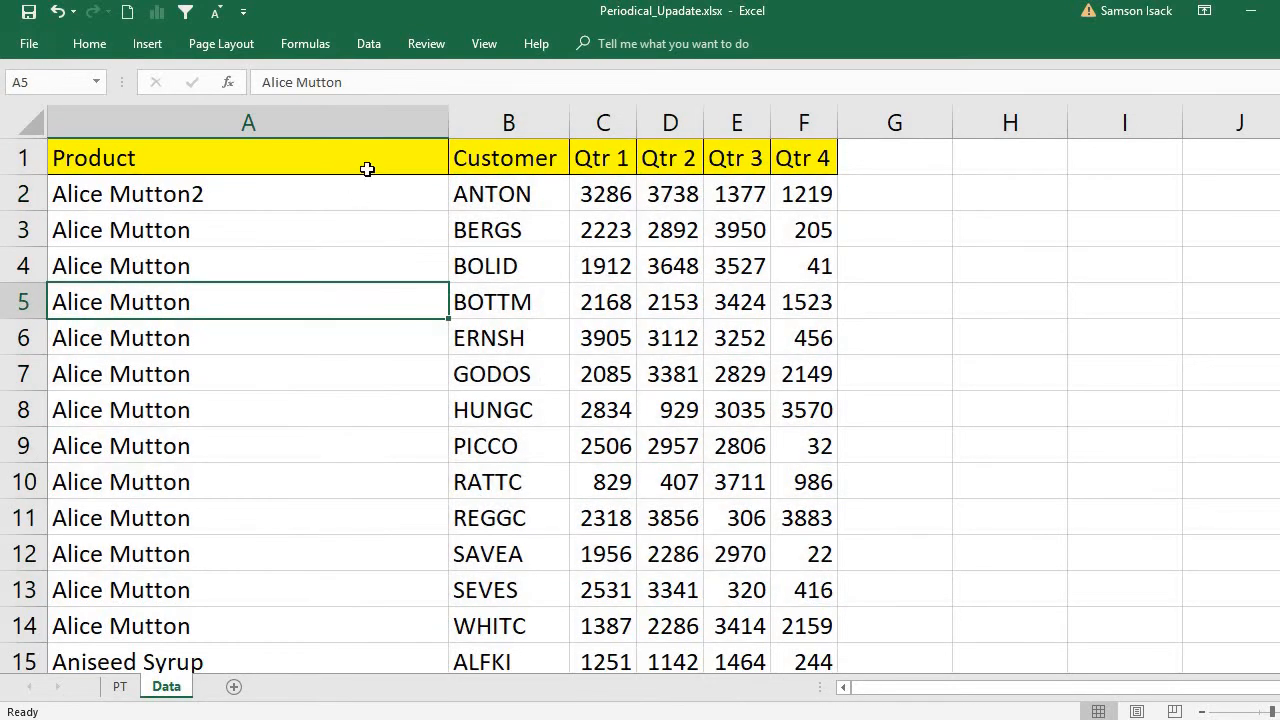
pyautogui.click(367, 169)
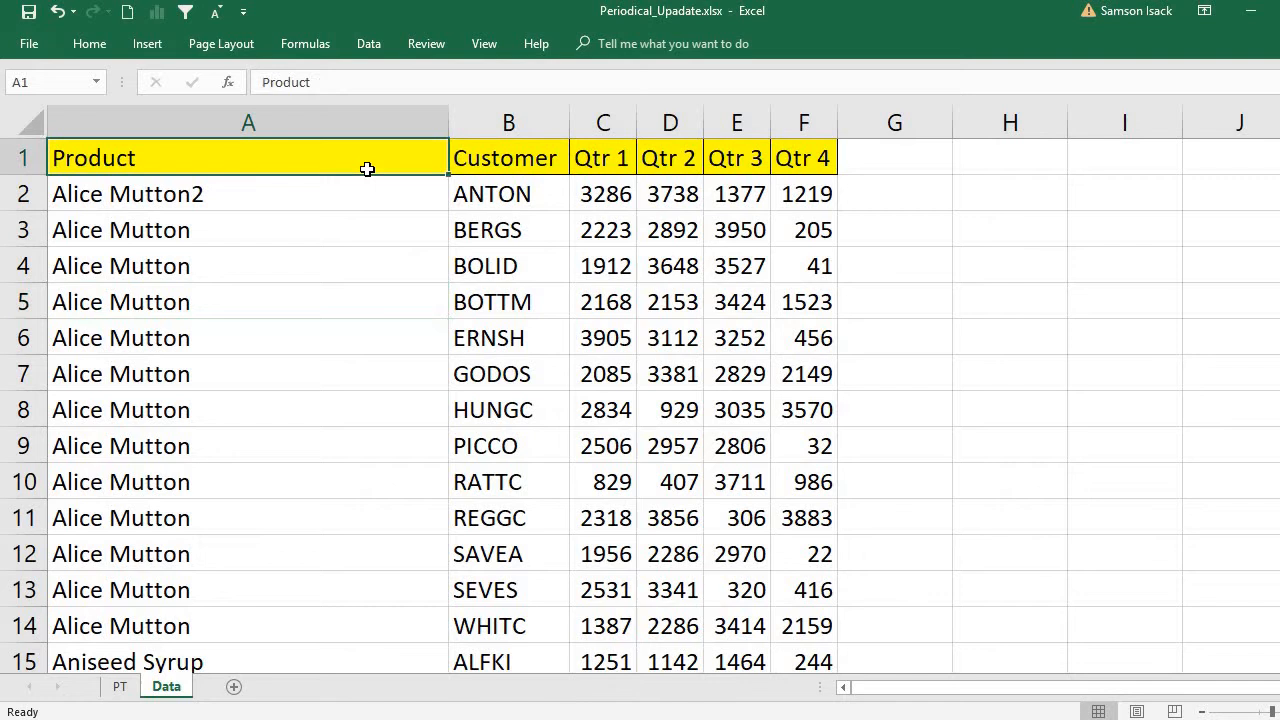
# Refresh the PivotTable on the PT sheet with the February data and move the PivotTable Fields pane clear of the Qtr 4 column
pyautogui.click(120, 686)
pyautogui.click(214, 418)
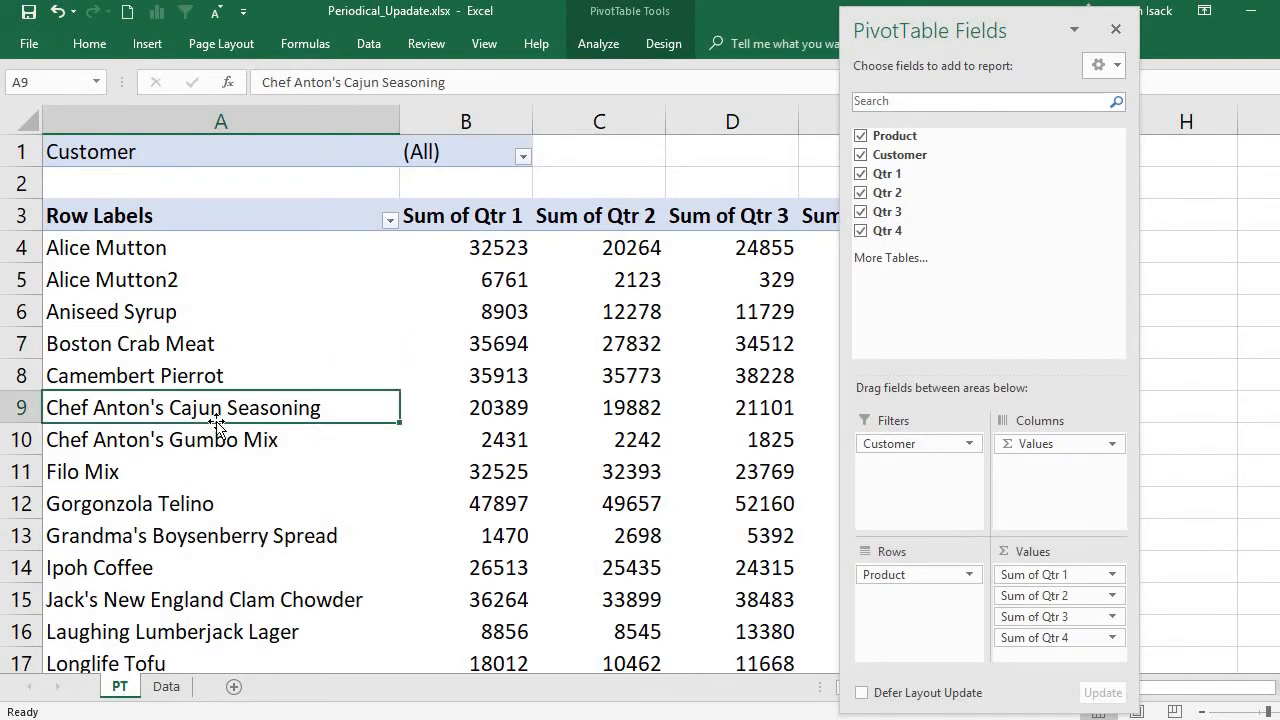
pyautogui.rightClick(233, 414)
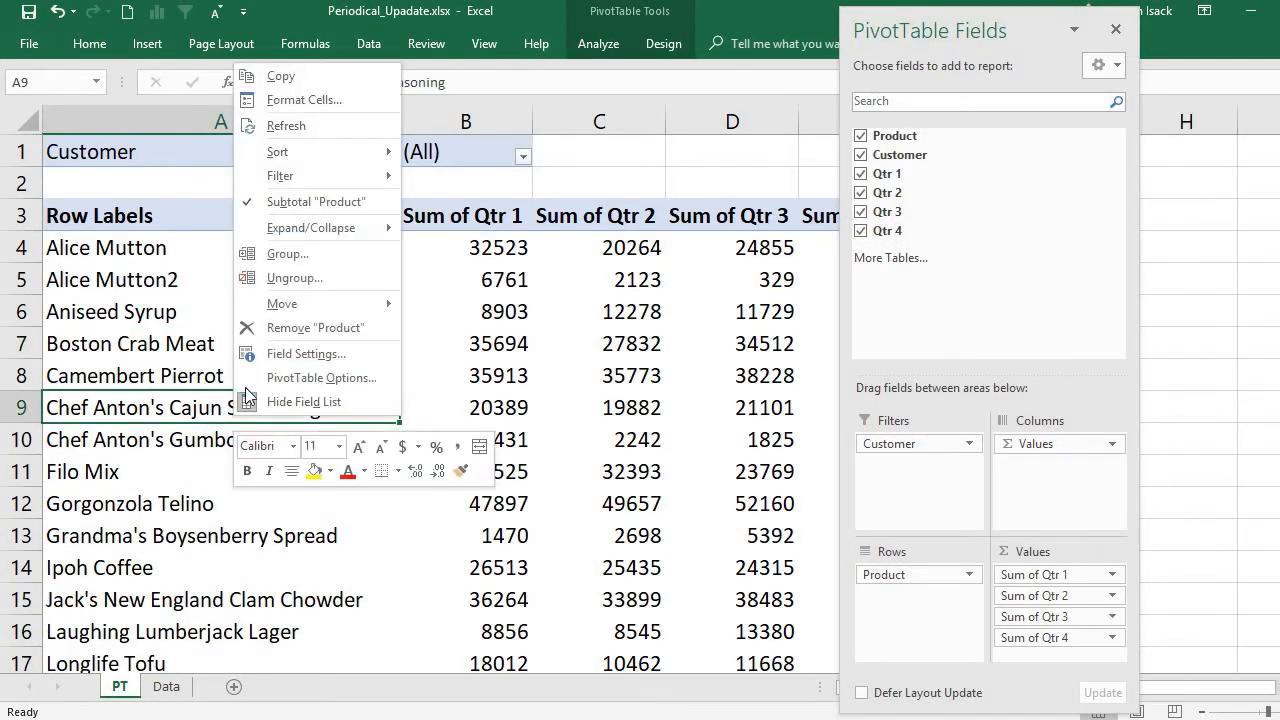
pyautogui.click(312, 121)
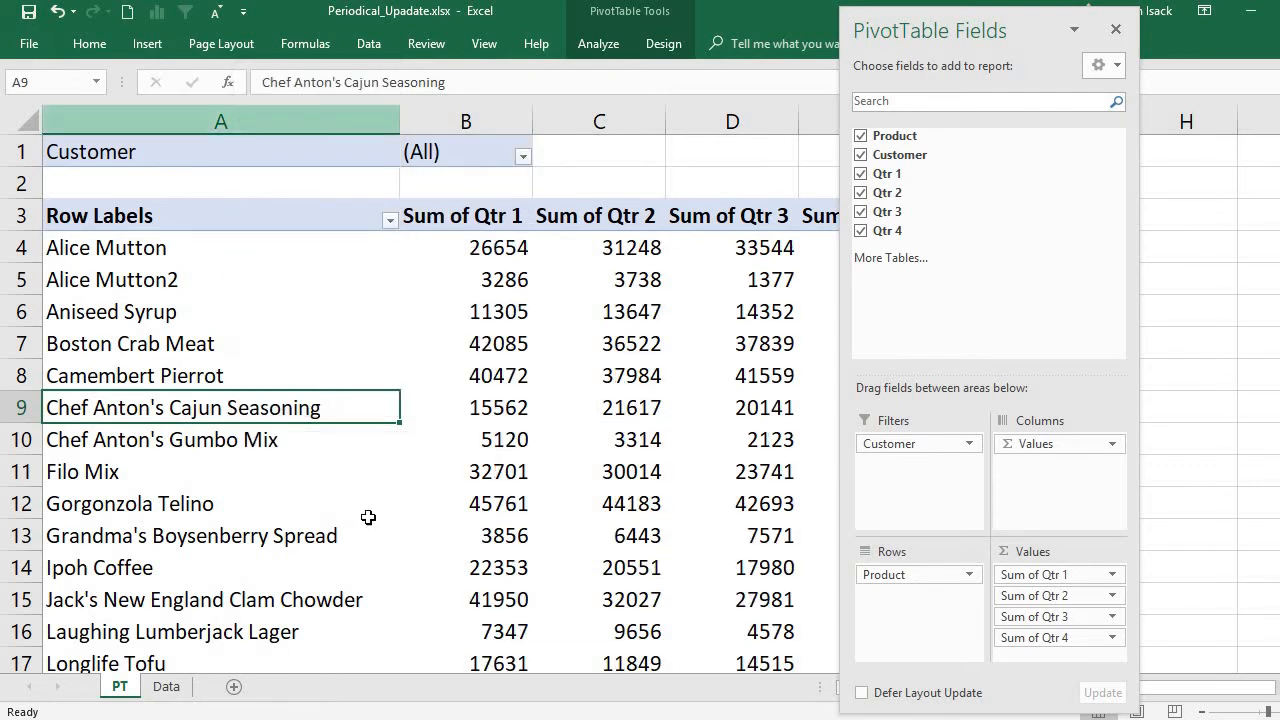
pyautogui.click(471, 246)
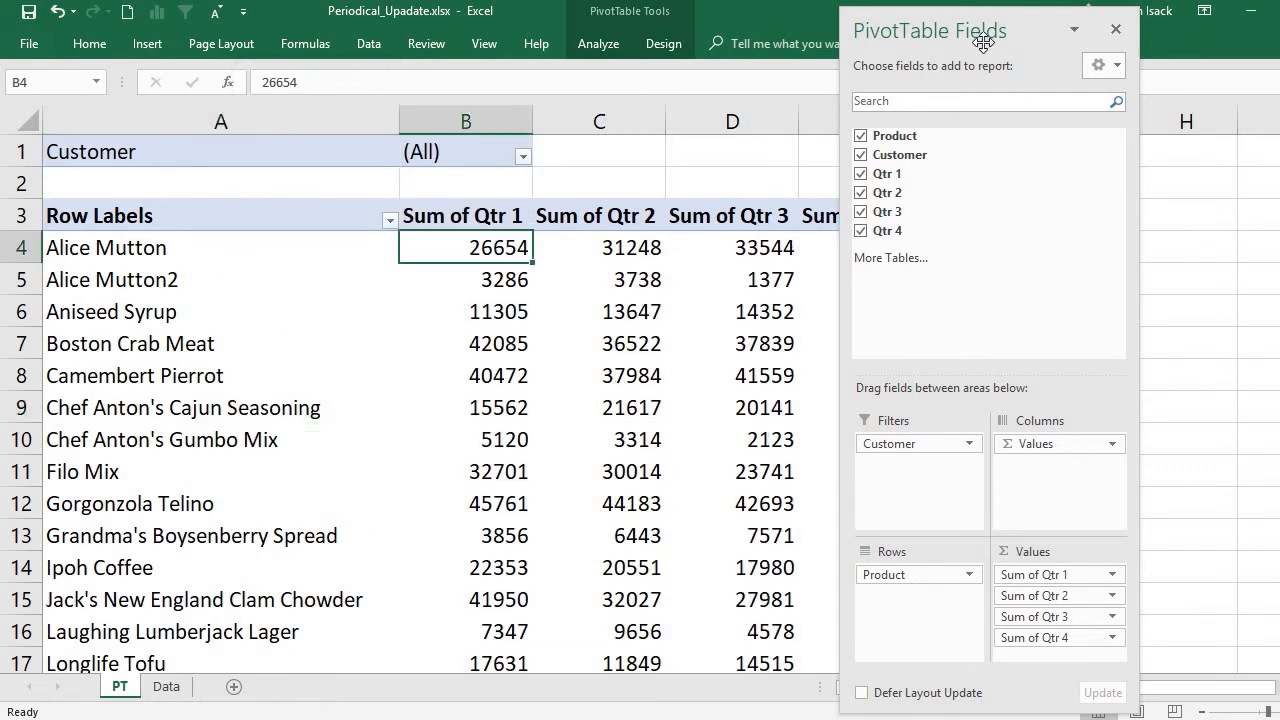
pyautogui.moveTo(1094, 20); pyautogui.dragTo(1172, 20)
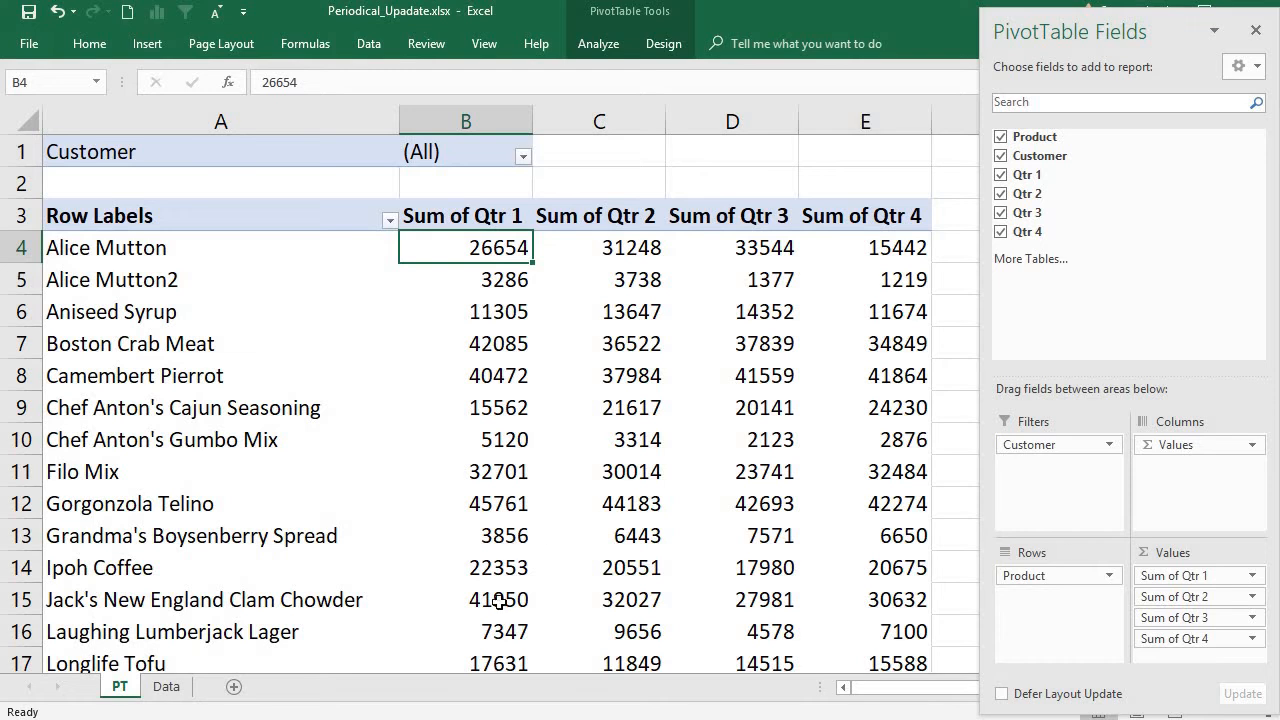
pyautogui.hotkey('alt', 'Tab')
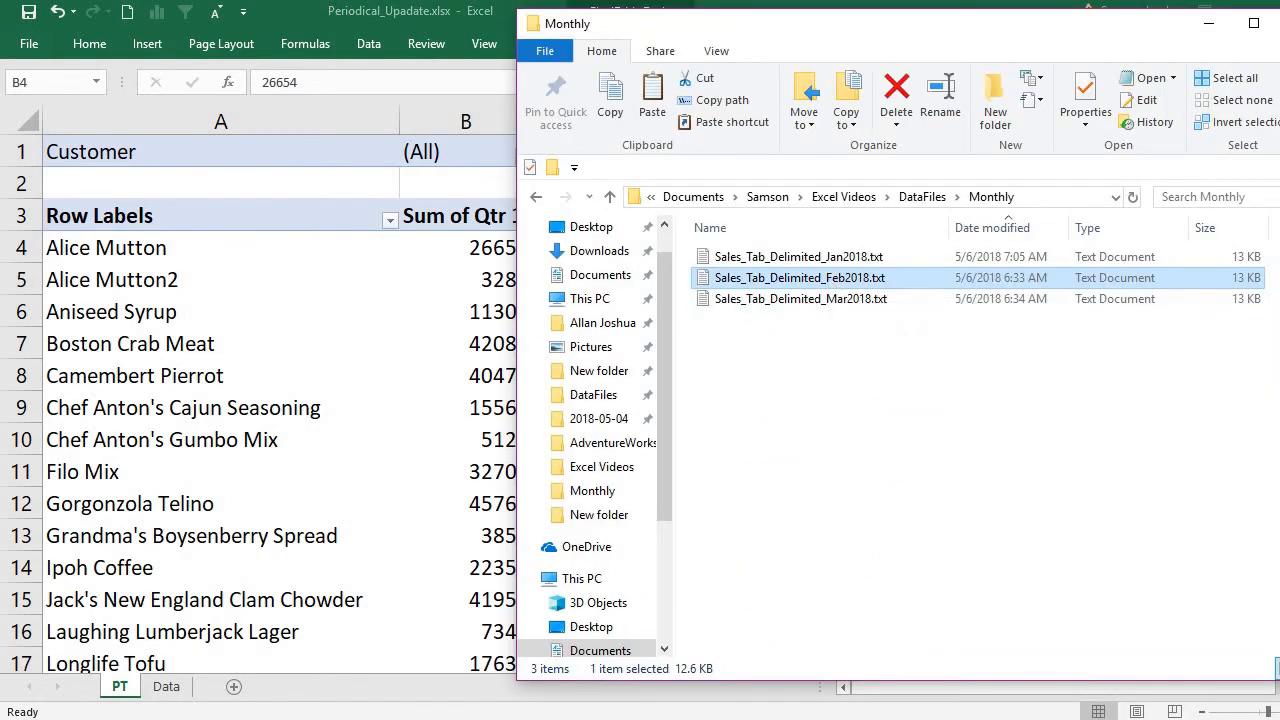
pyautogui.click(172, 688)
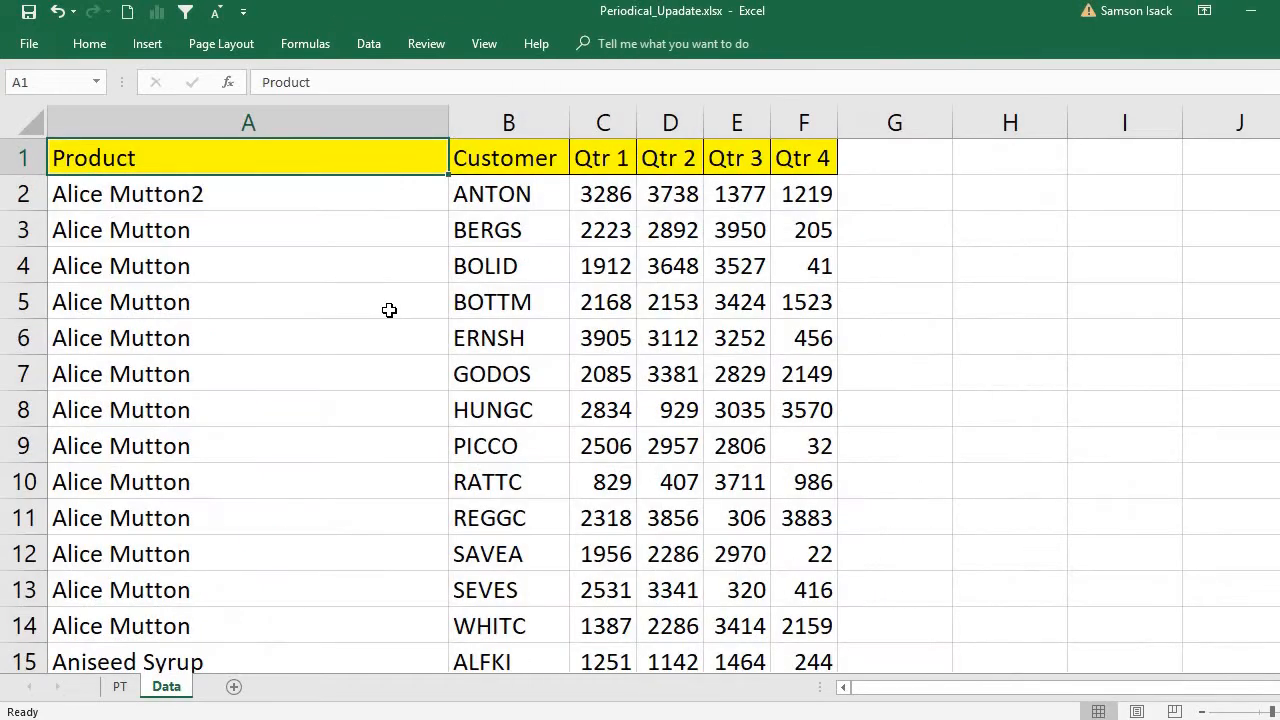
pyautogui.rightClick(389, 310)
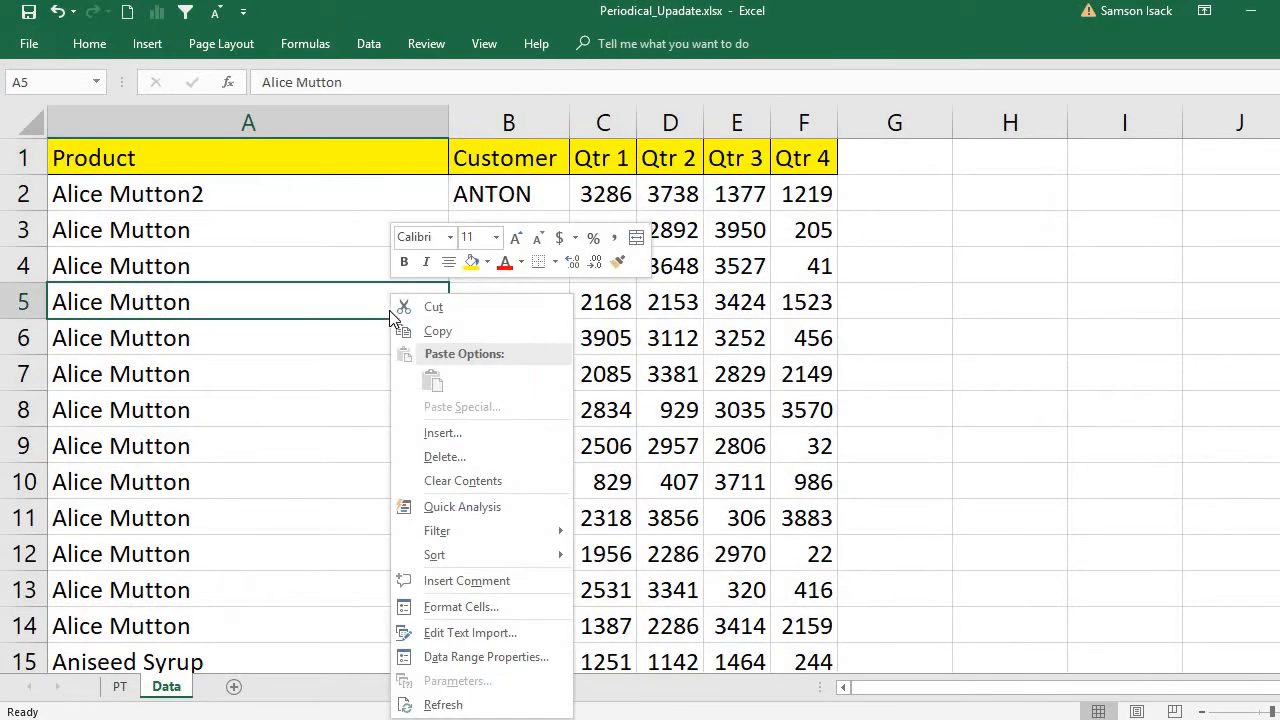
pyautogui.click(503, 713)
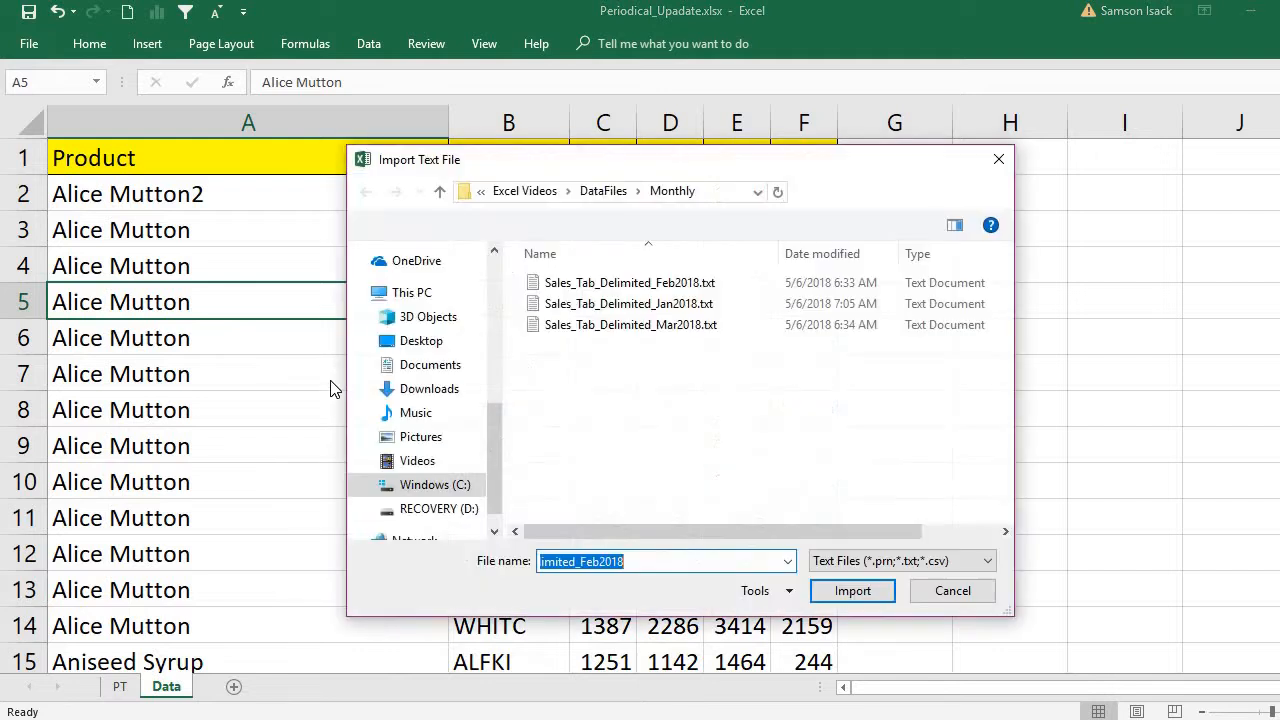
pyautogui.click(990, 164)
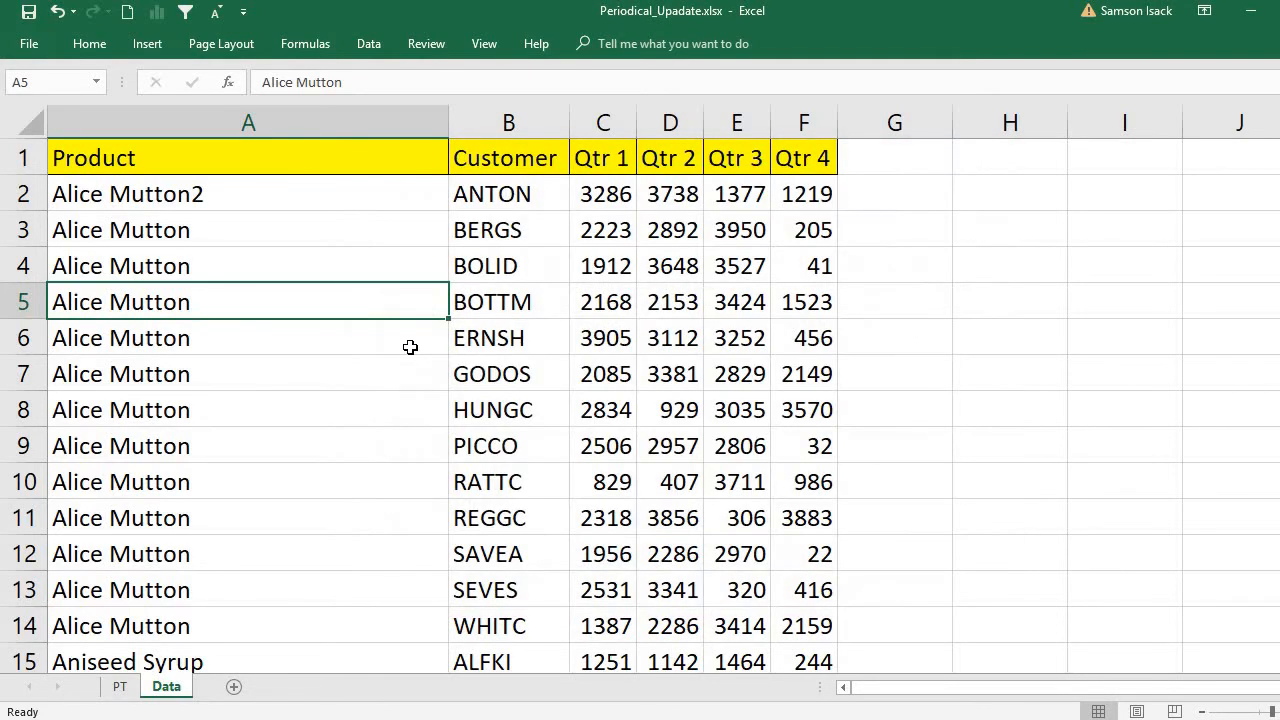
# Refresh the imported range on the Data sheet with Sales_Tab_Delimited_Mar2018.txt as the source file
pyautogui.rightClick(408, 346)
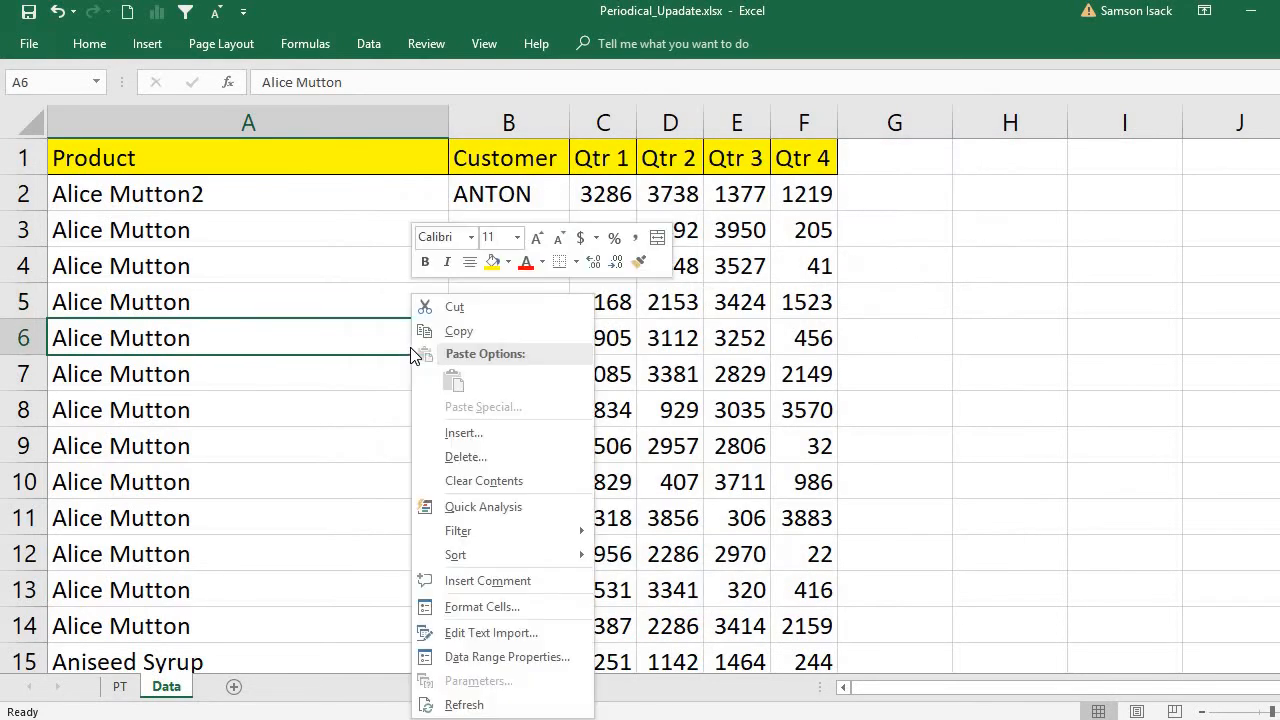
pyautogui.click(476, 706)
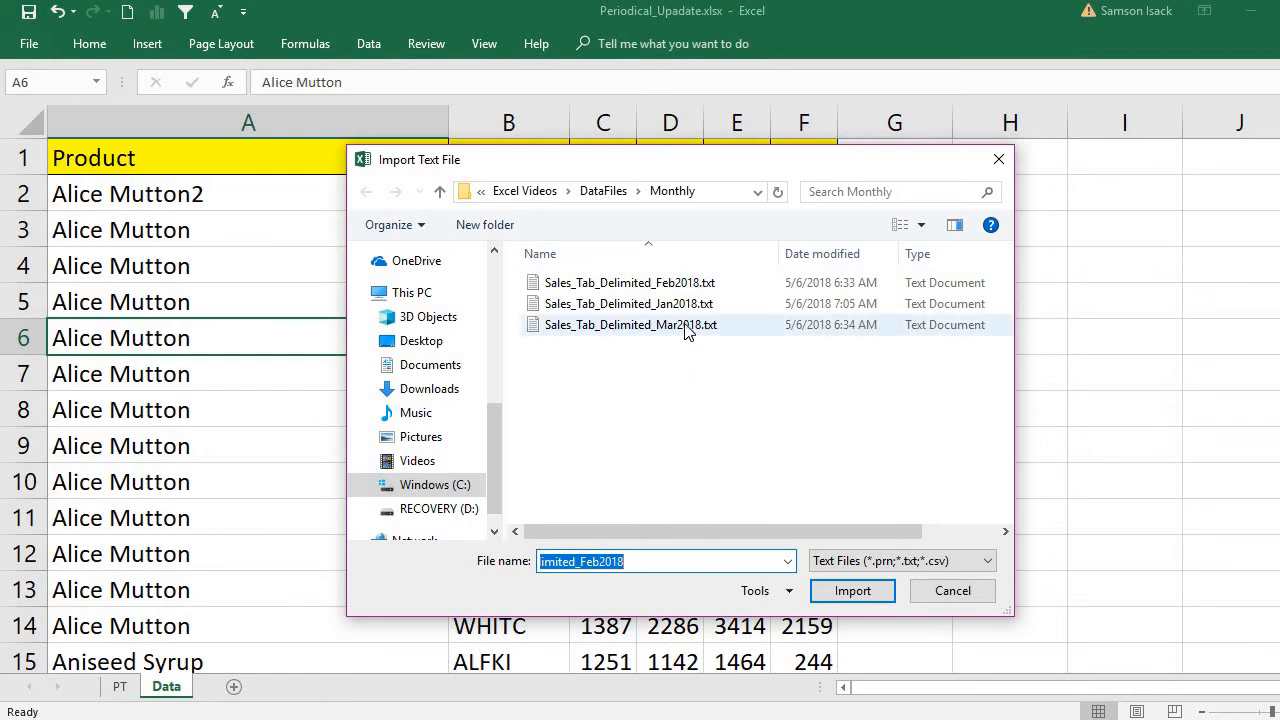
pyautogui.doubleClick(684, 324)
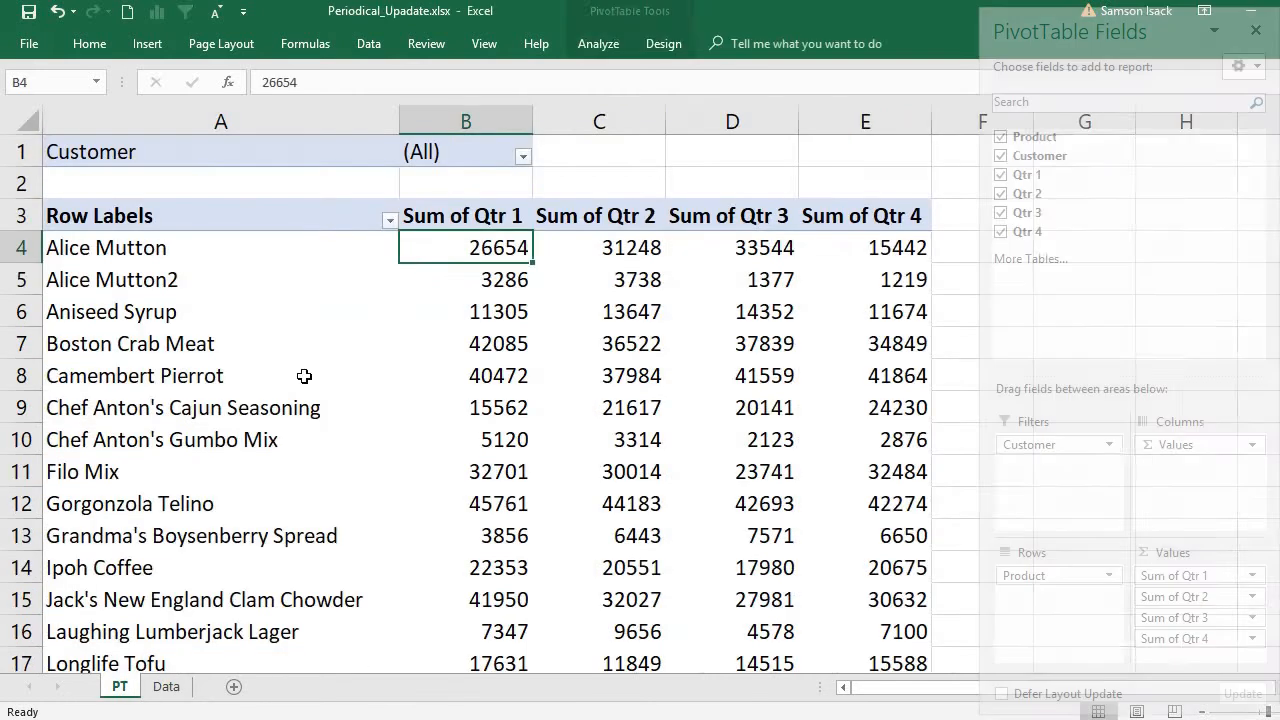
# Refresh the PivotTable on the PT sheet with the March data and select the Qtr 1 sum for Aniseed Syrup
pyautogui.click(124, 689)
pyautogui.rightClick(244, 356)
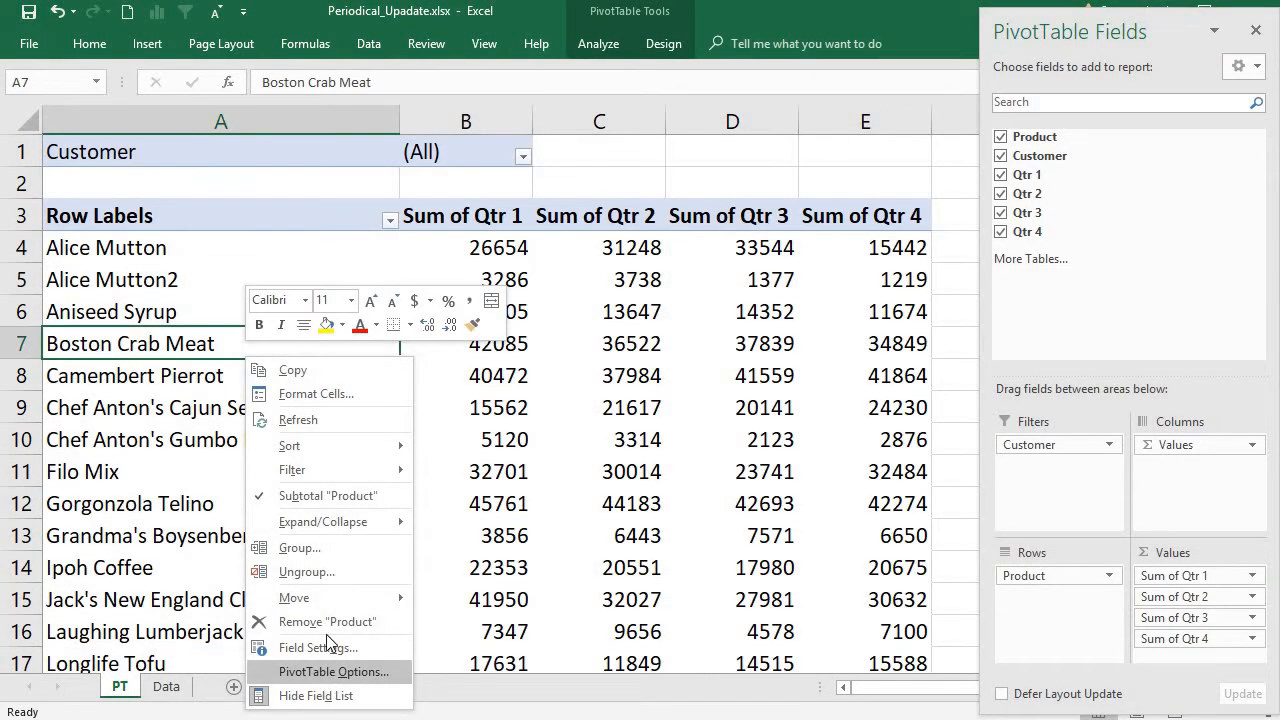
pyautogui.click(356, 422)
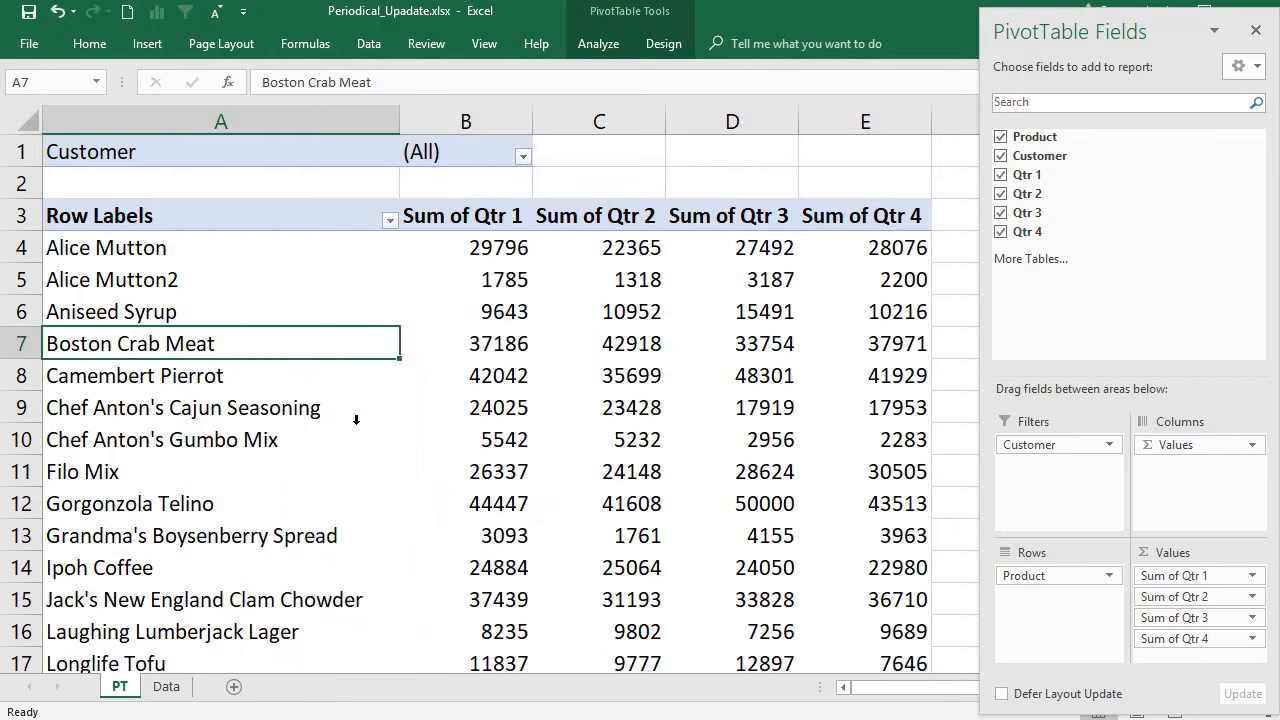
pyautogui.click(506, 305)
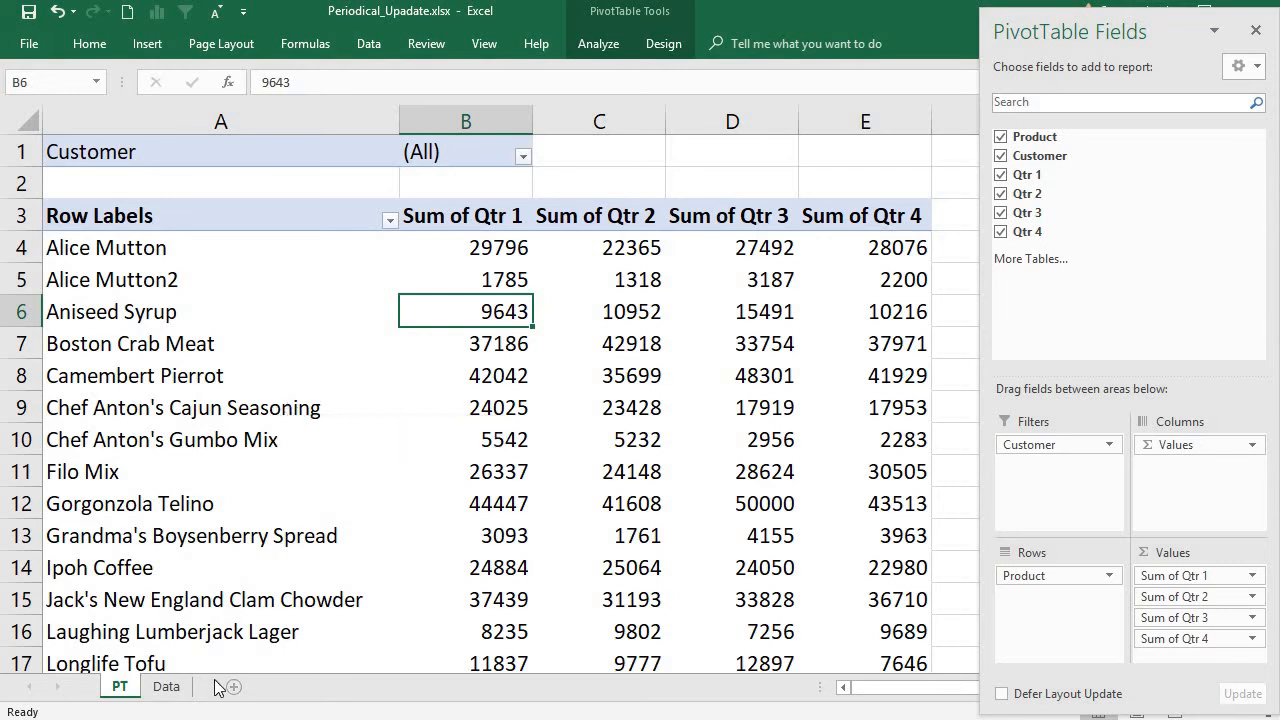
# Examine the extent of the imported data on the Data sheet, selecting columns A to F and the filled range down to its last row
pyautogui.click(166, 686)
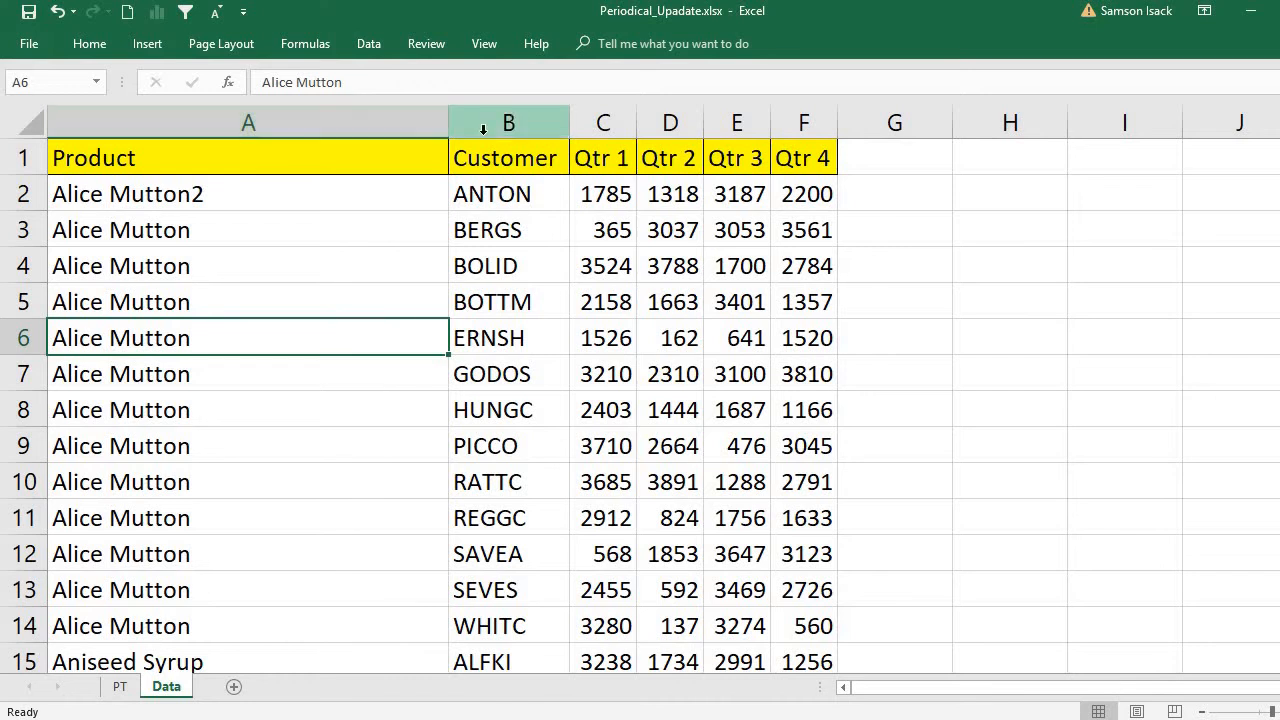
pyautogui.click(306, 160)
pyautogui.moveTo(306, 160); pyautogui.dragTo(737, 158)
pyautogui.moveTo(380, 120); pyautogui.dragTo(780, 205)
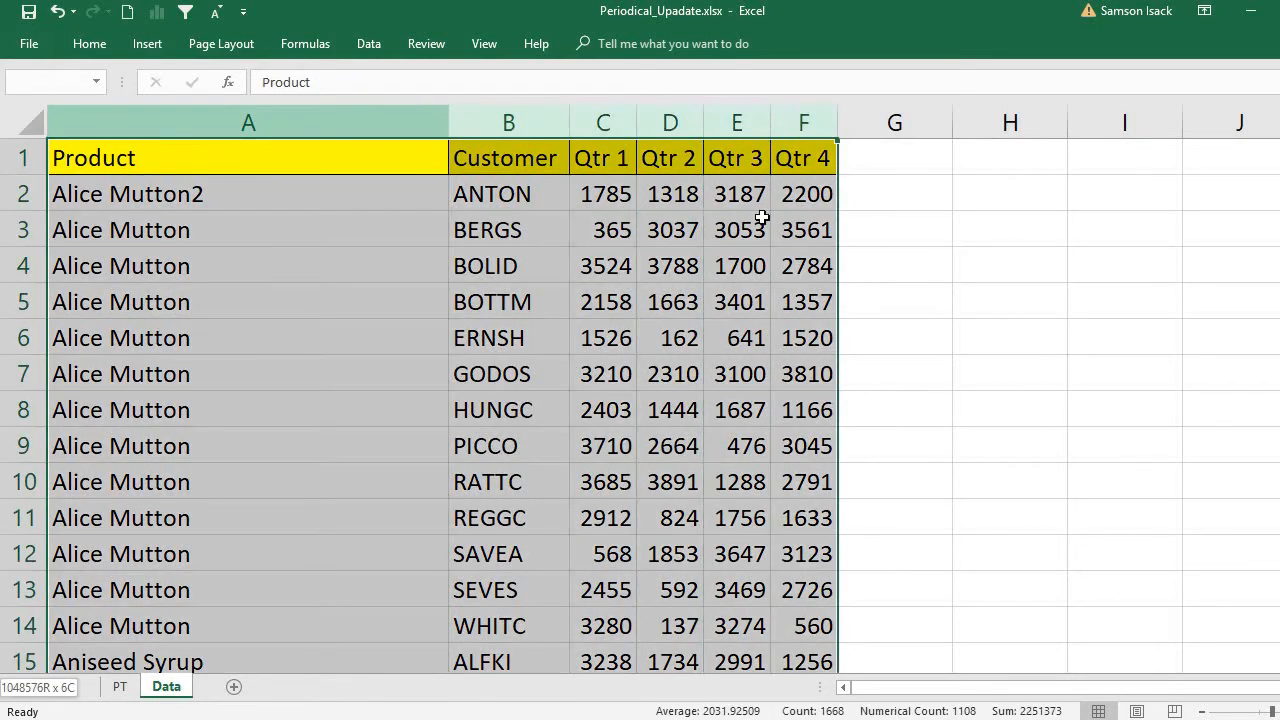
pyautogui.moveTo(163, 158); pyautogui.dragTo(797, 200)
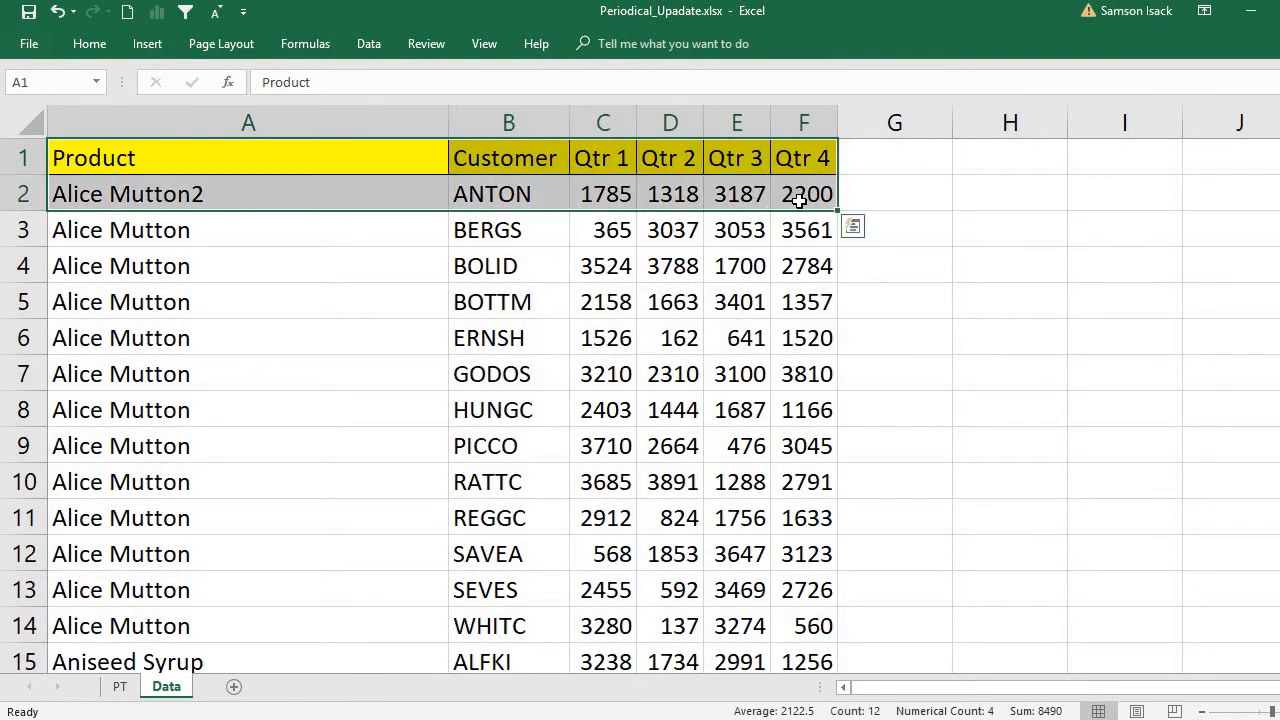
pyautogui.hotkey('ctrl', 'shift', 'Down')
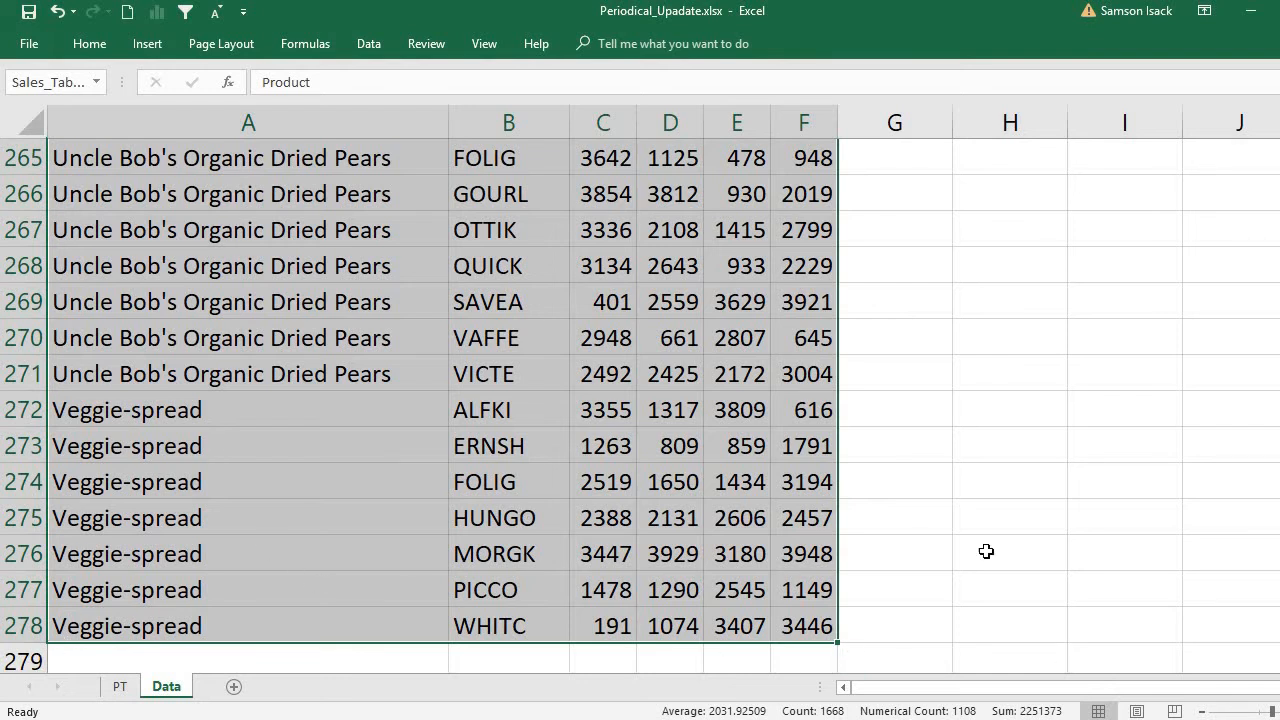
pyautogui.moveTo(1279, 645); pyautogui.dragTo(1279, 145)
pyautogui.moveTo(300, 120); pyautogui.dragTo(788, 122)
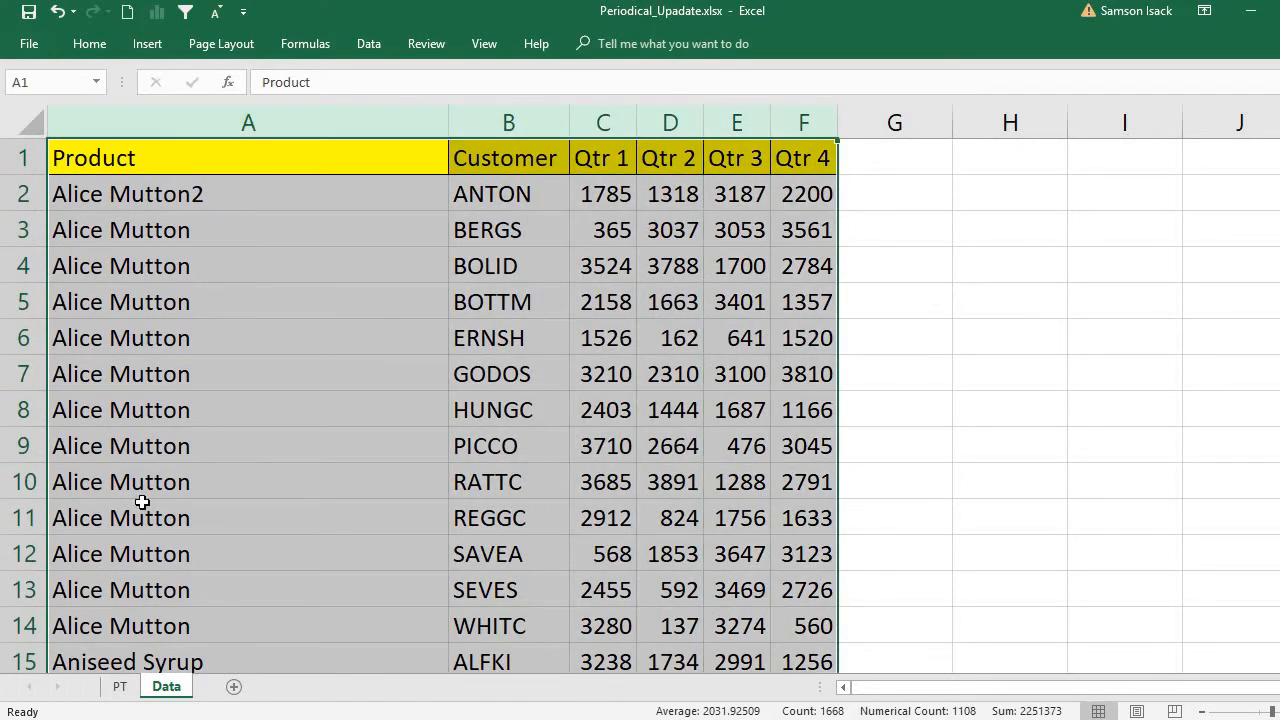
pyautogui.click(362, 292)
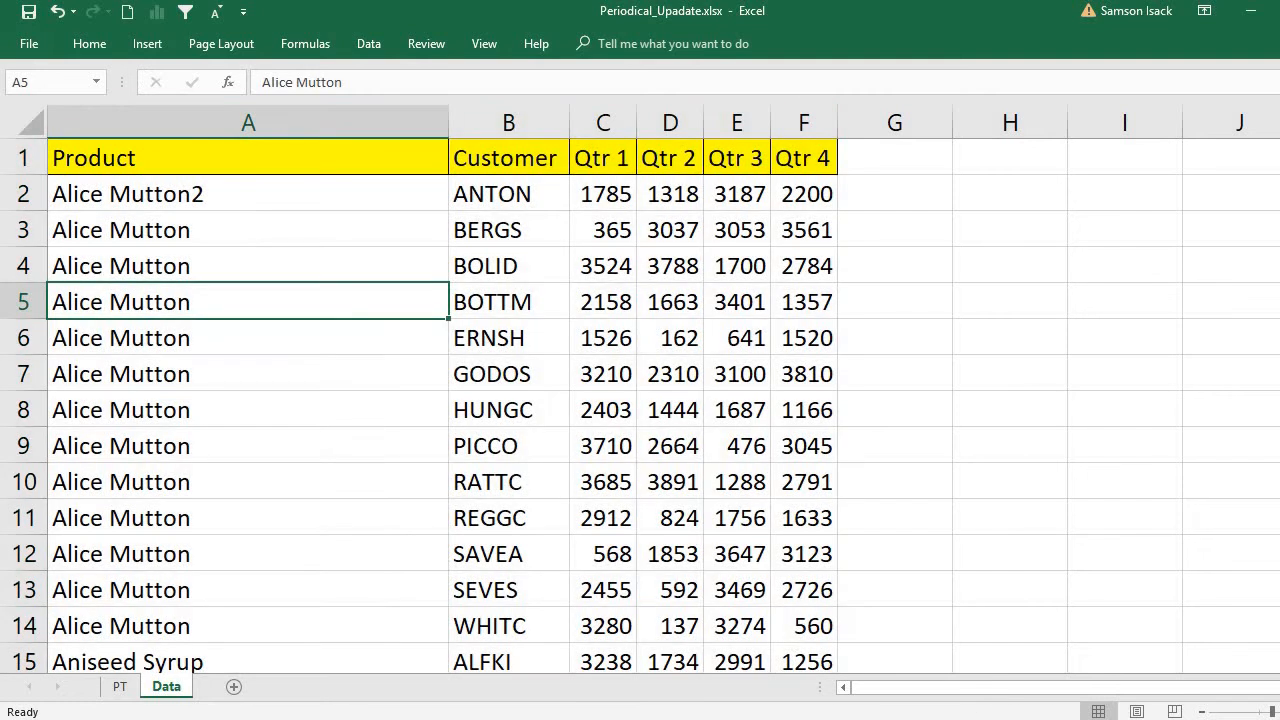
# Check which table or range the PivotTable on the PT sheet uses as its data source, leaving it unchanged
pyautogui.click(119, 686)
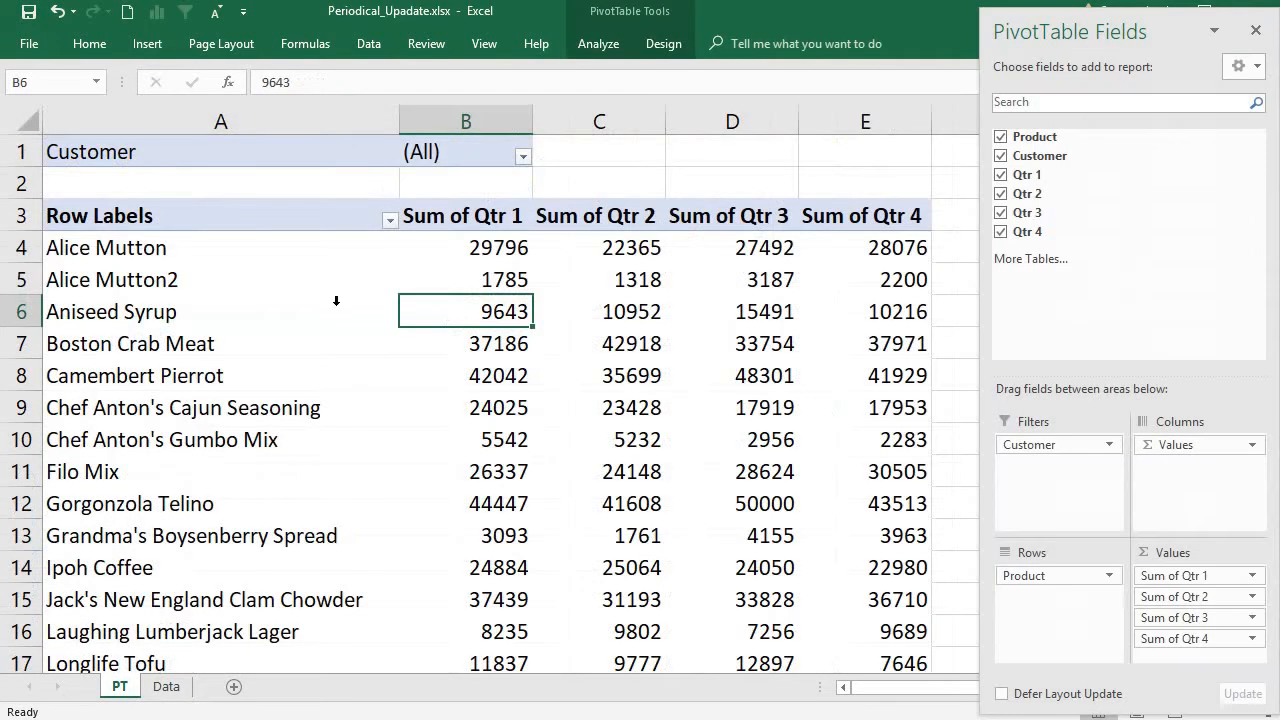
pyautogui.click(337, 303)
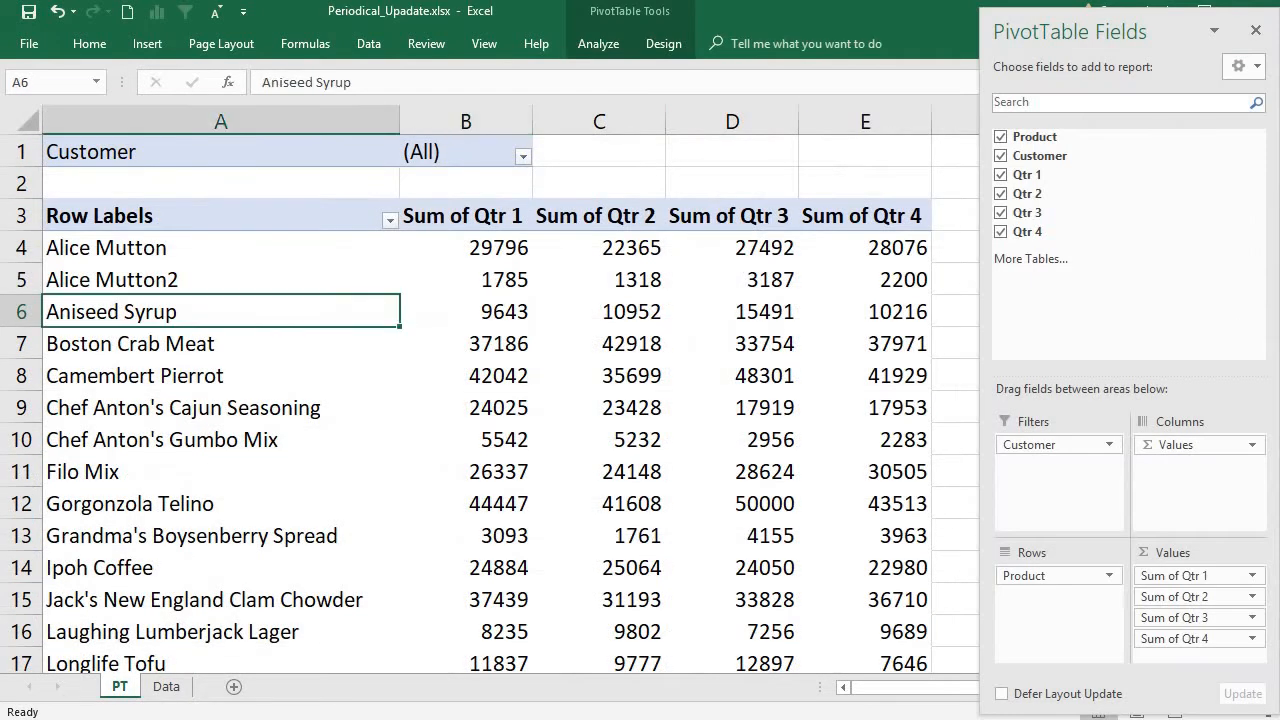
pyautogui.click(609, 44)
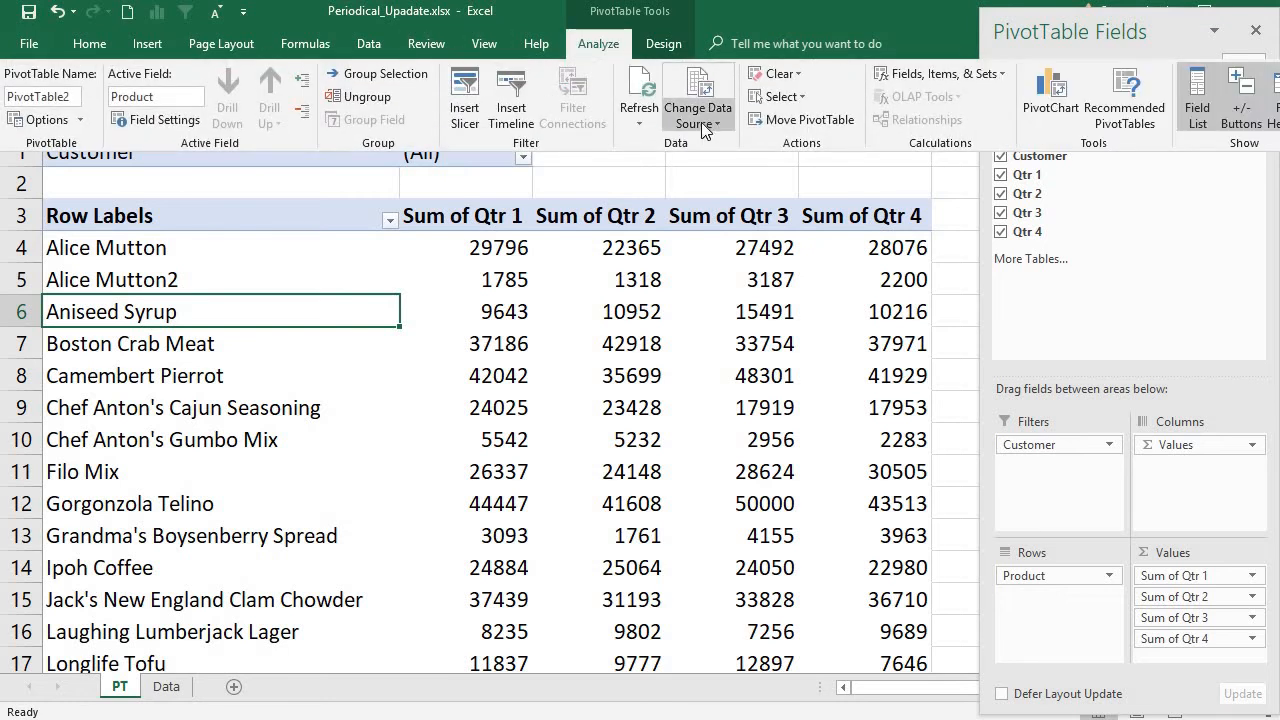
pyautogui.click(705, 130)
pyautogui.click(744, 147)
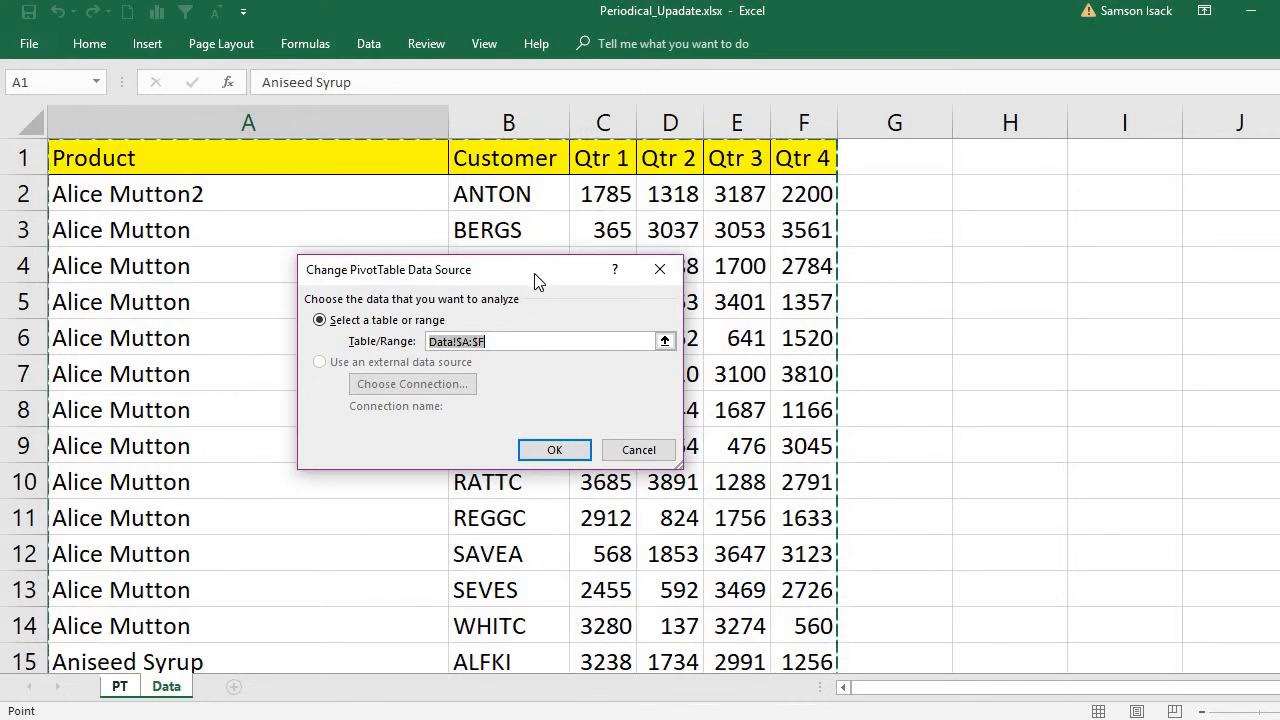
pyautogui.click(671, 284)
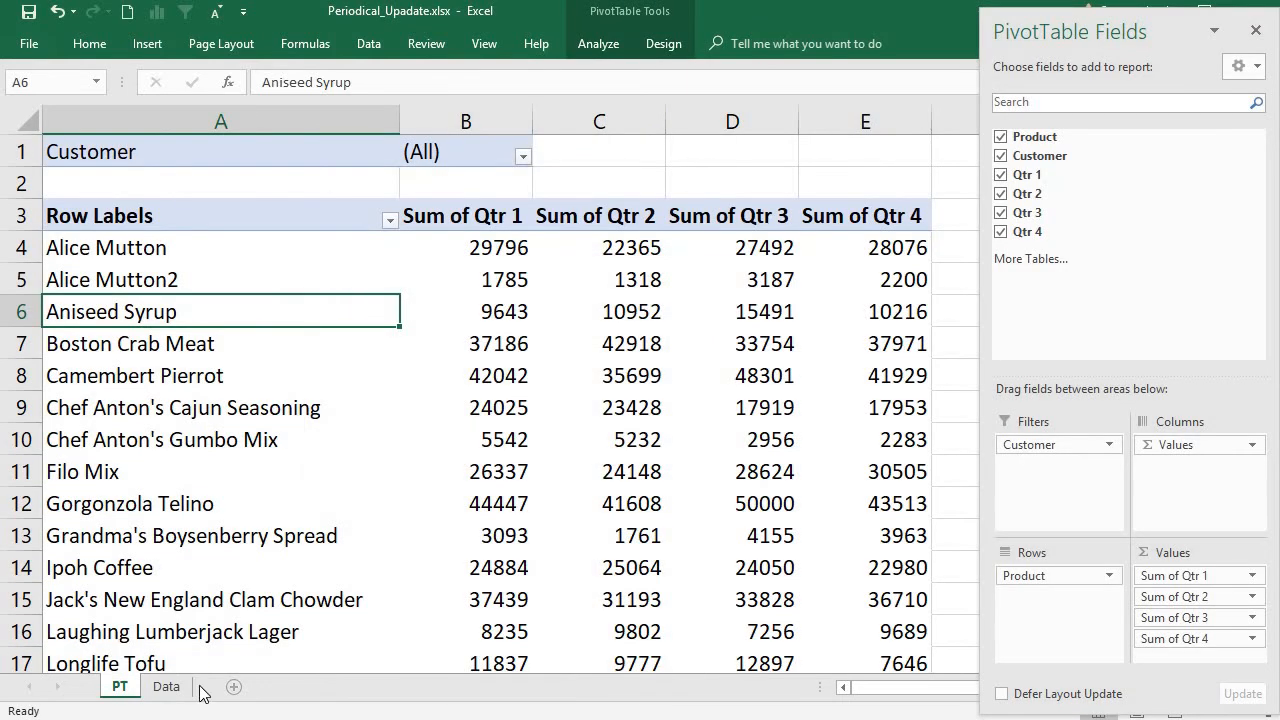
# Select the header cells A1:F1 on the Data sheet and look over the last imported rows
pyautogui.click(166, 687)
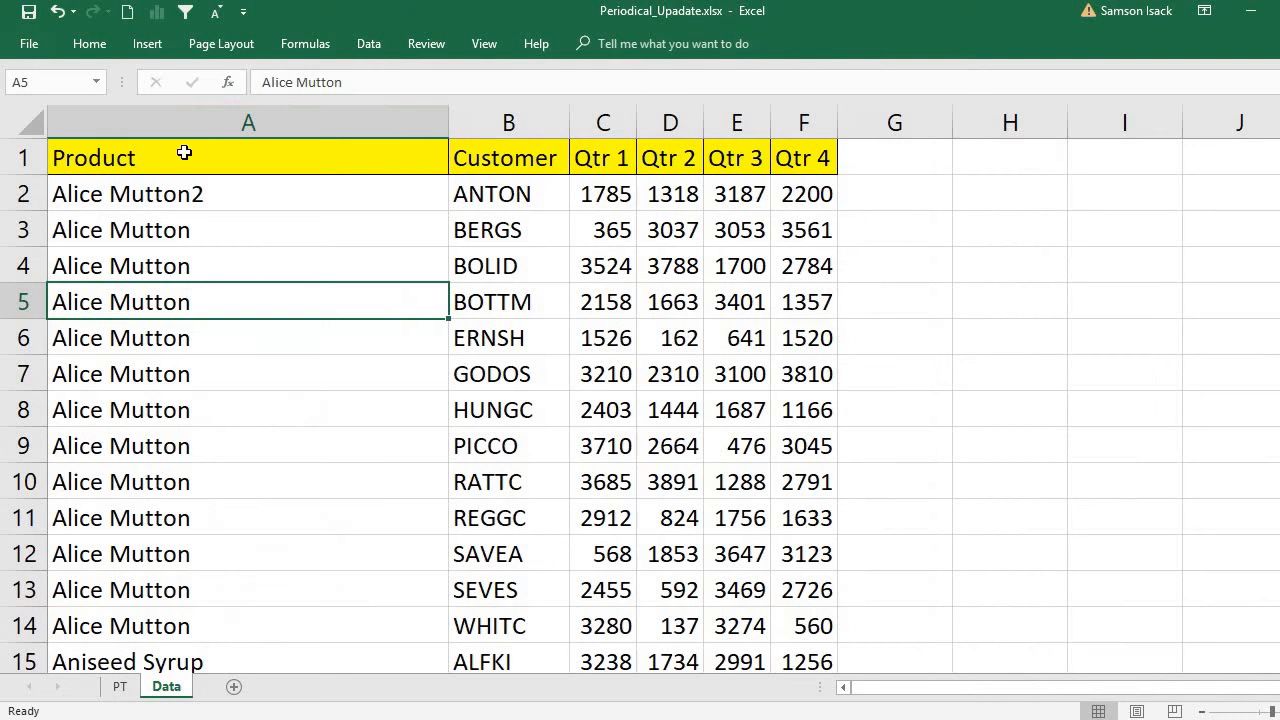
pyautogui.moveTo(183, 151); pyautogui.dragTo(805, 168)
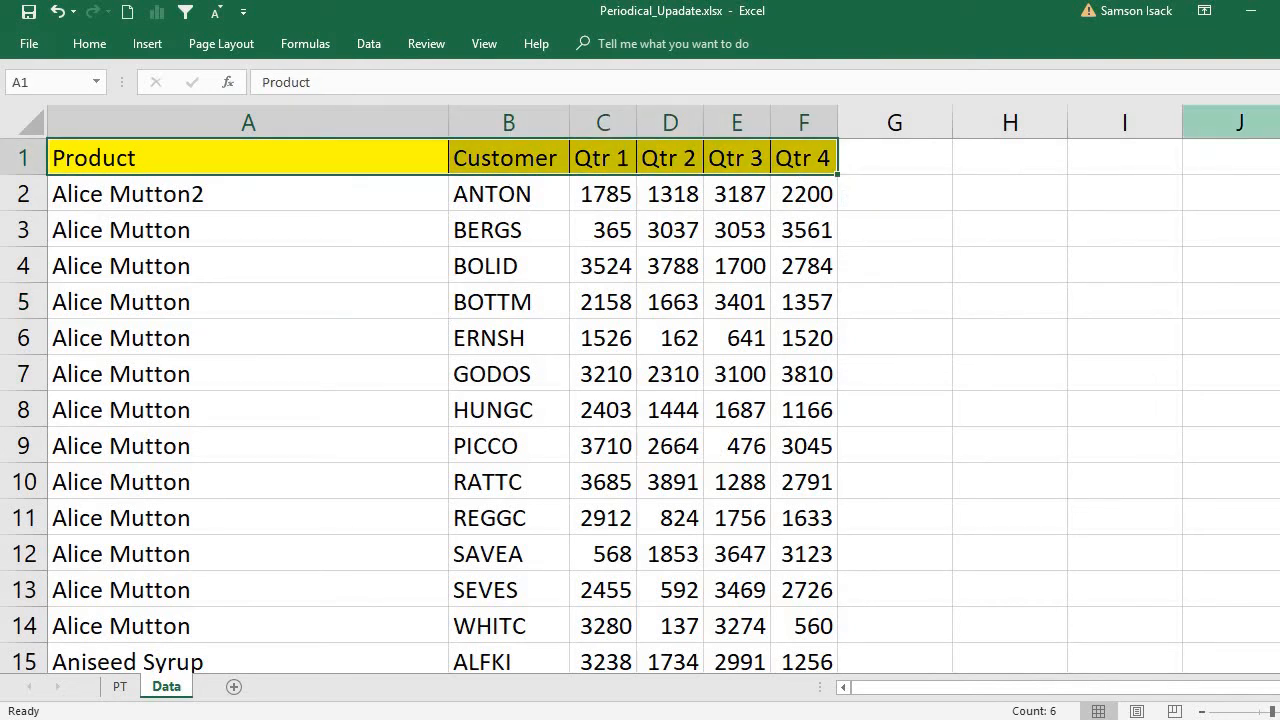
pyautogui.moveTo(1279, 135); pyautogui.dragTo(1279, 640)
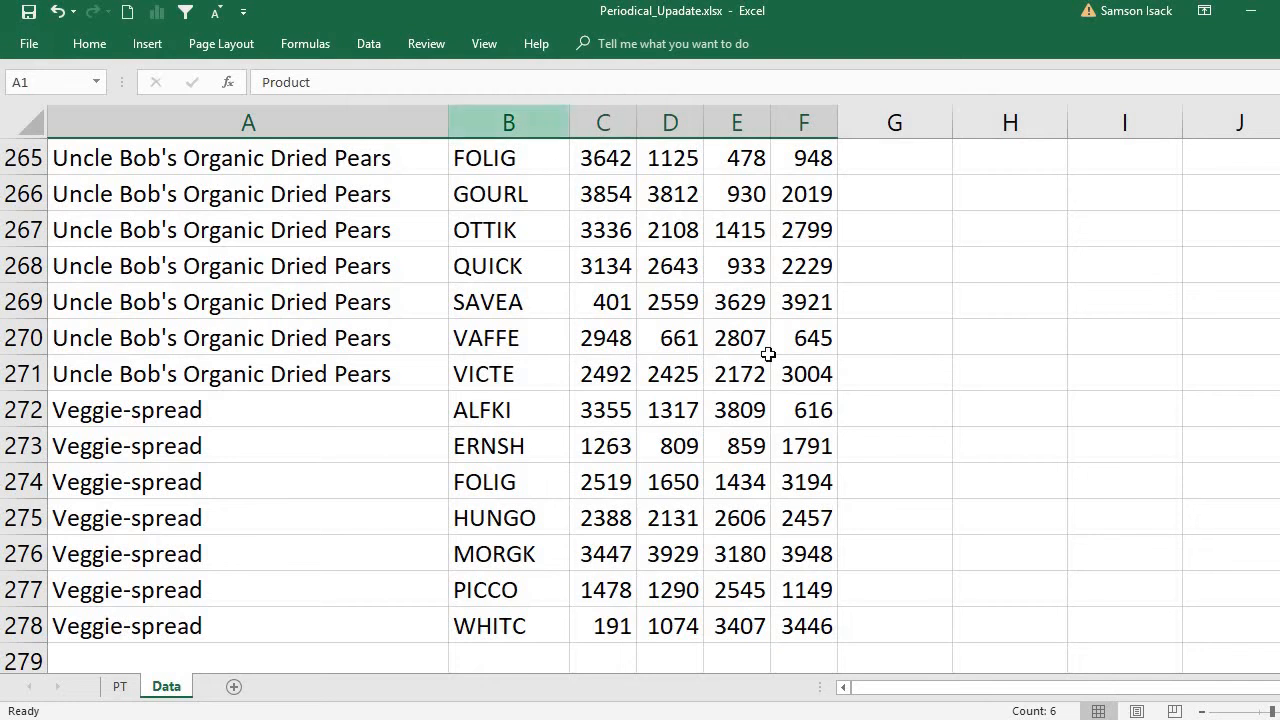
# Compare the PivotTable's source range with the end of the imported data and cancel the Change Data Source dialog
pyautogui.click(117, 689)
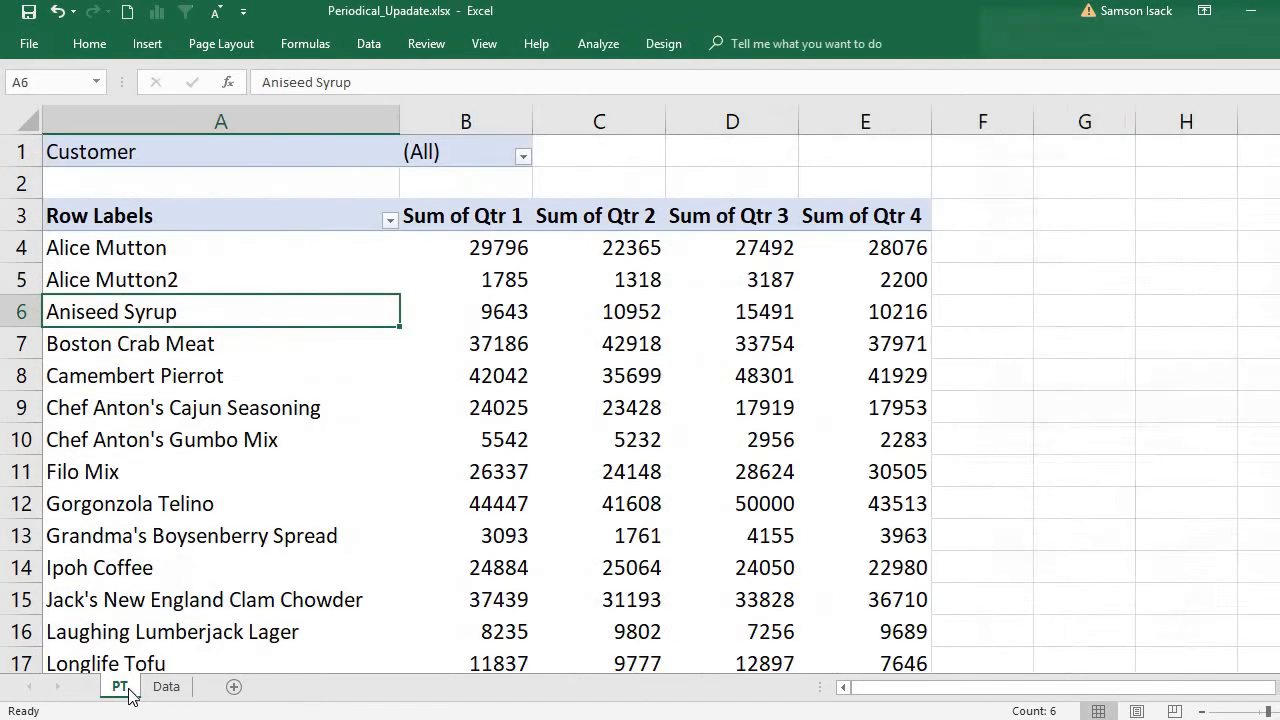
pyautogui.click(184, 349)
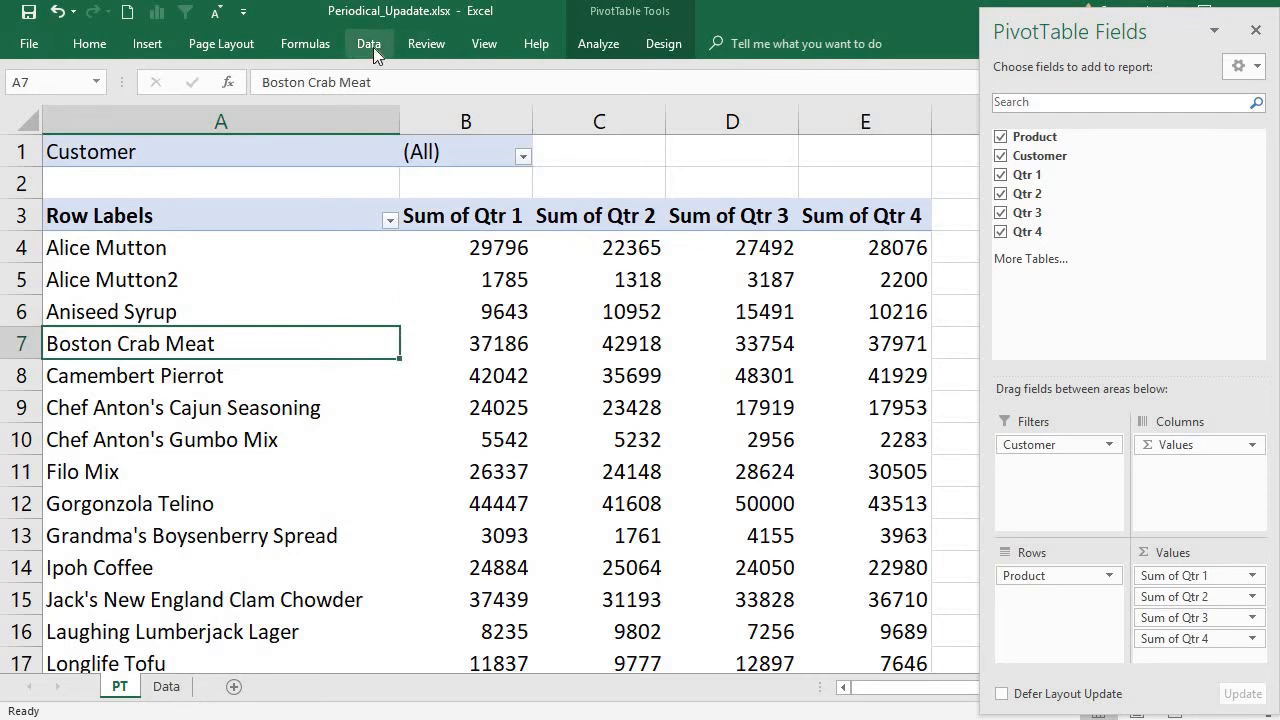
pyautogui.click(606, 44)
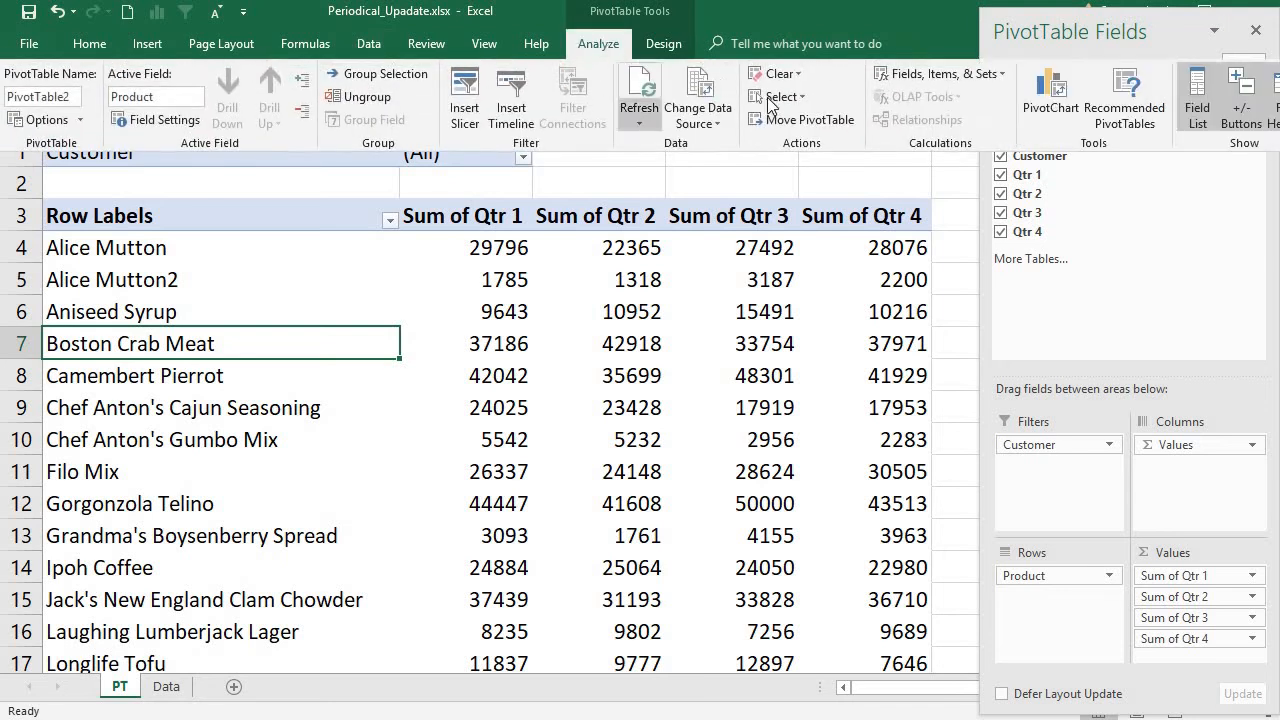
pyautogui.click(708, 118)
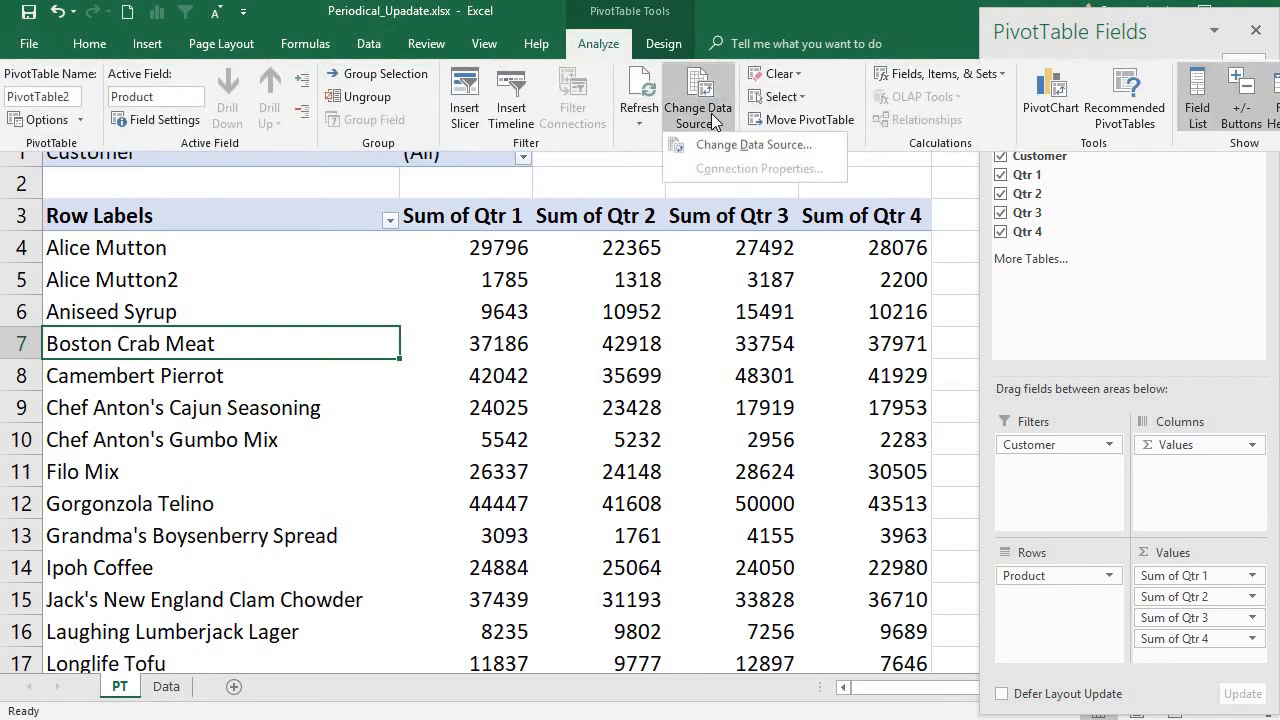
pyautogui.click(750, 163)
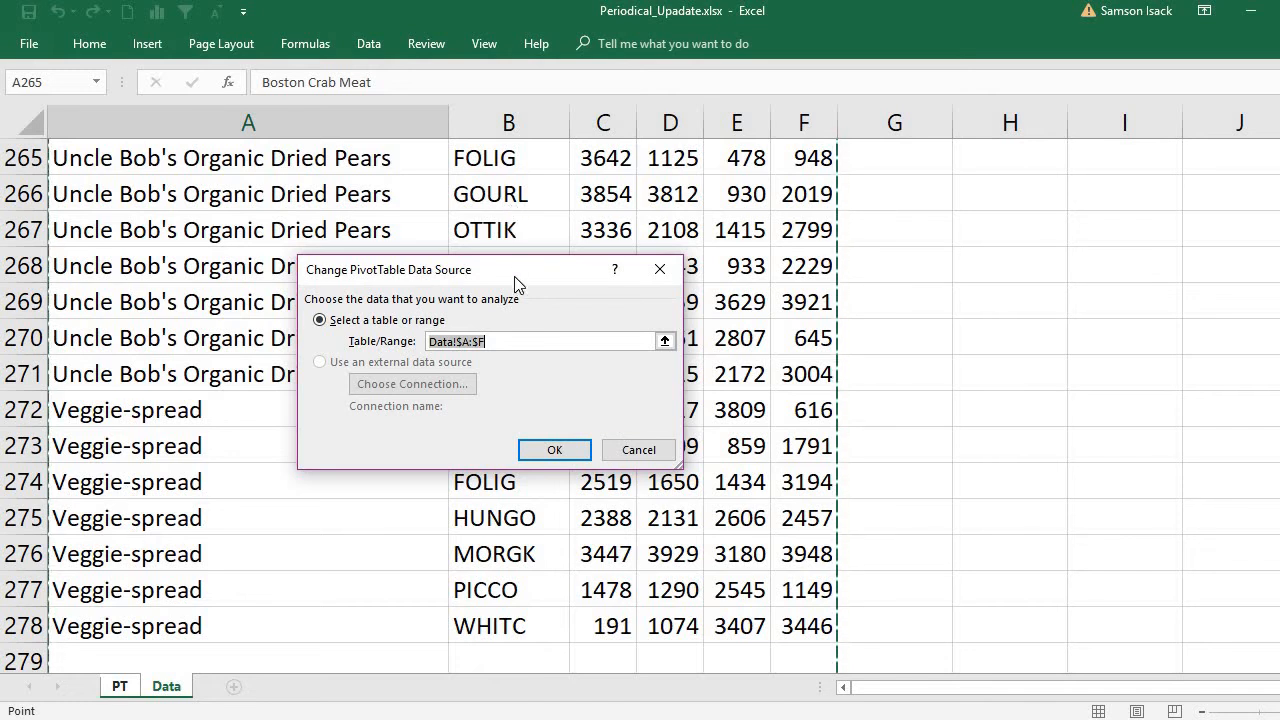
pyautogui.click(652, 455)
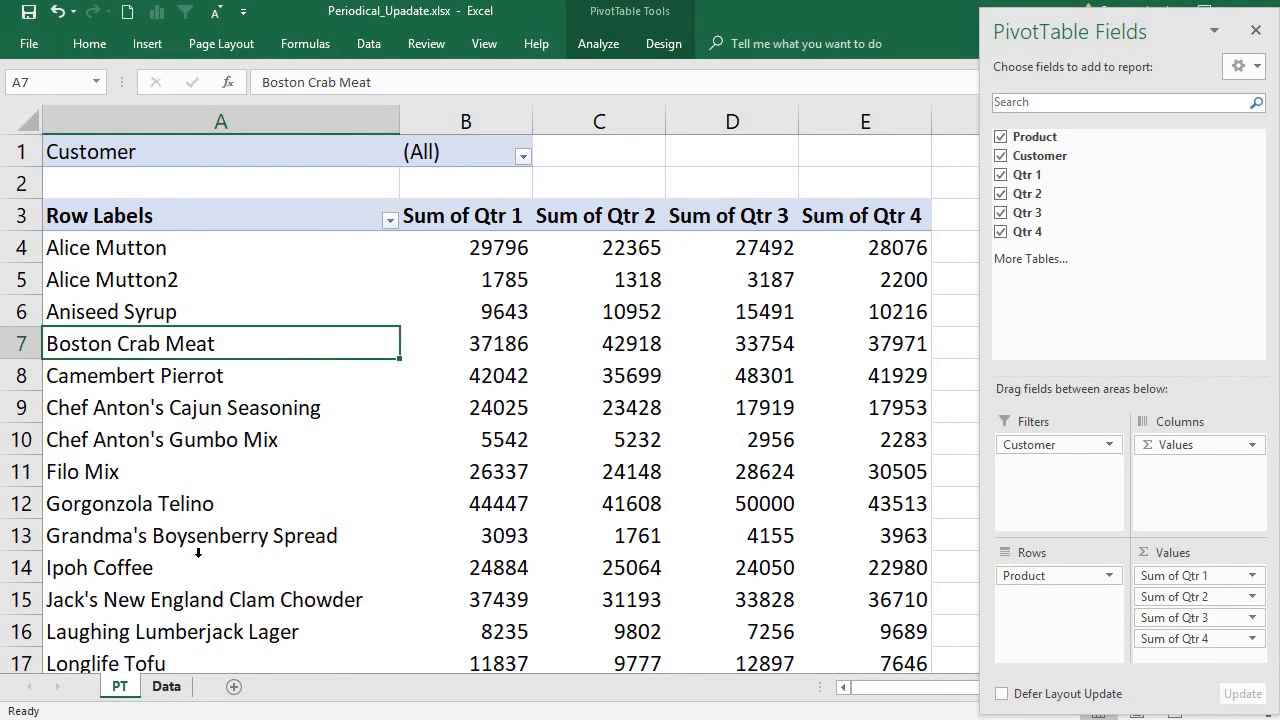
# Look over the PivotTable's product rows down to the (blank) row and view the Row Labels filter list without changing it
pyautogui.click(252, 400)
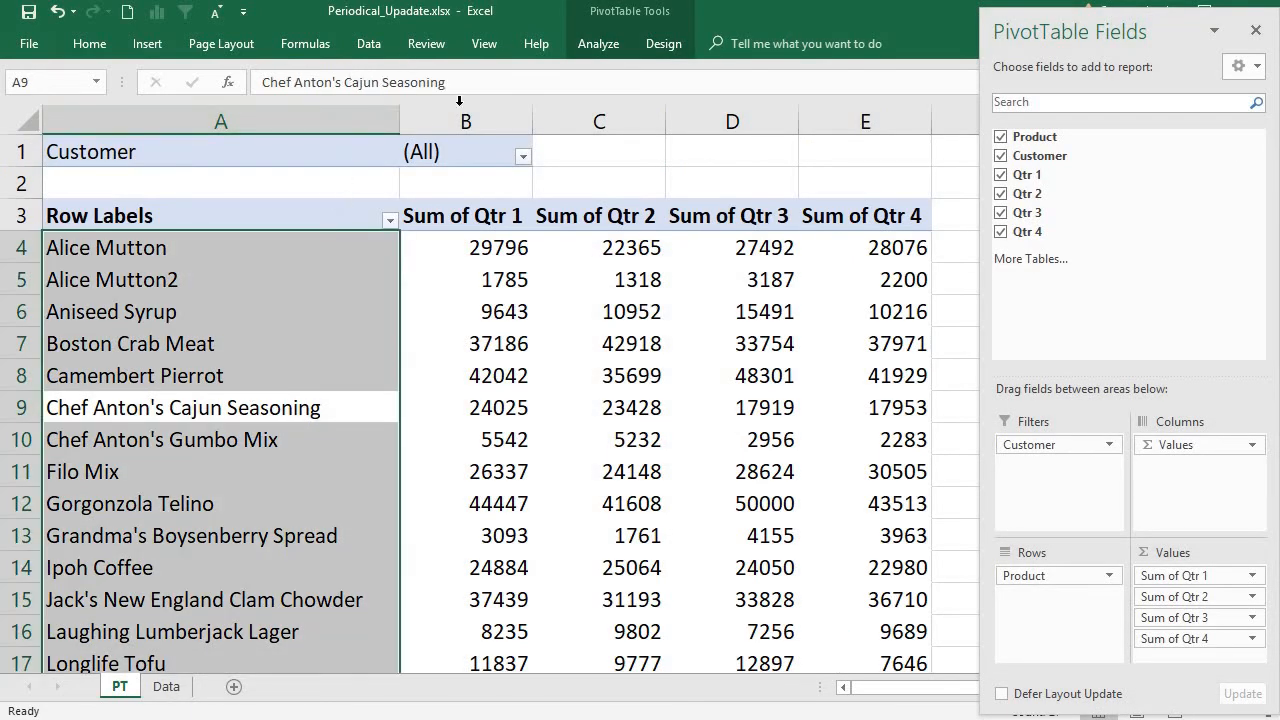
pyautogui.click(308, 604)
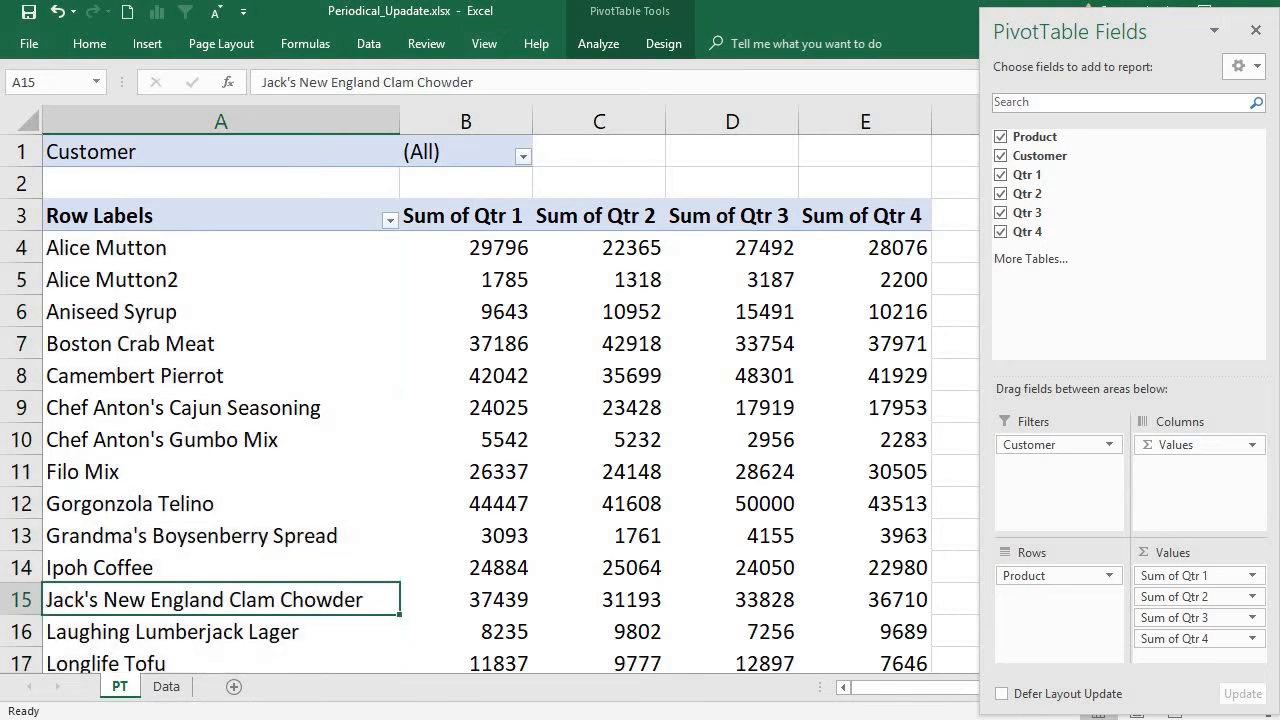
pyautogui.scroll(-5, 466, 400)
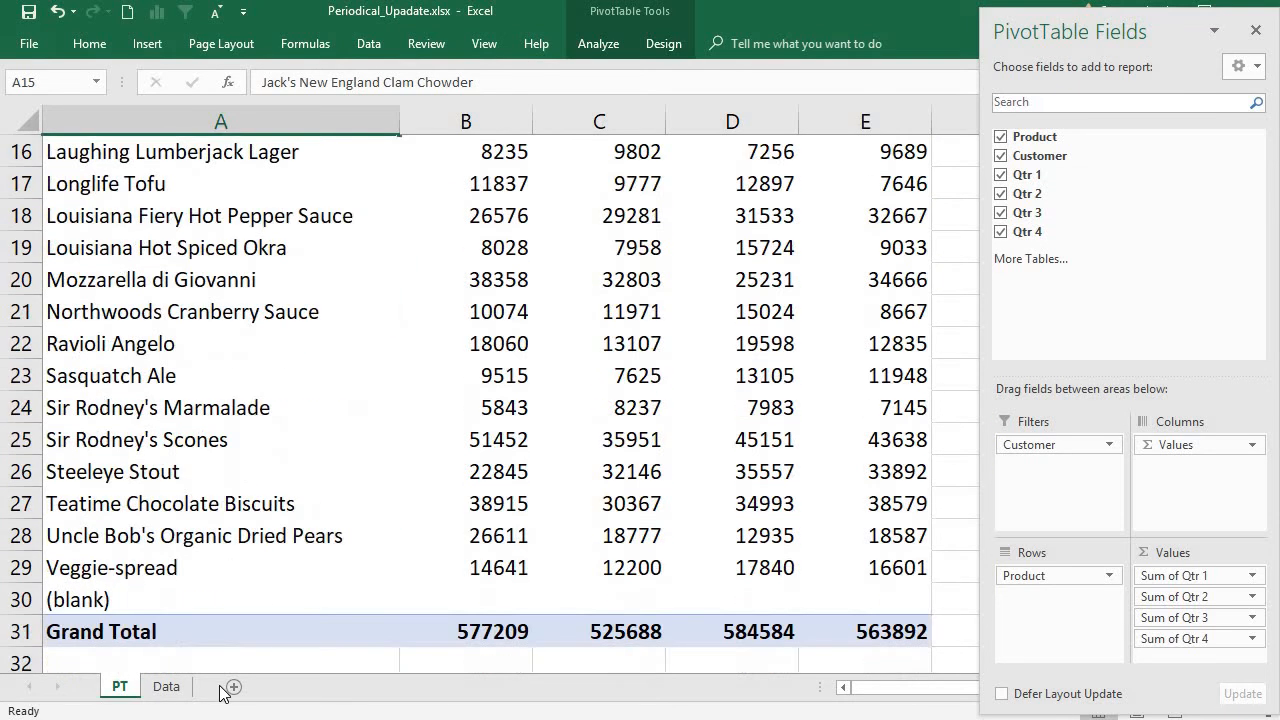
pyautogui.click(190, 605)
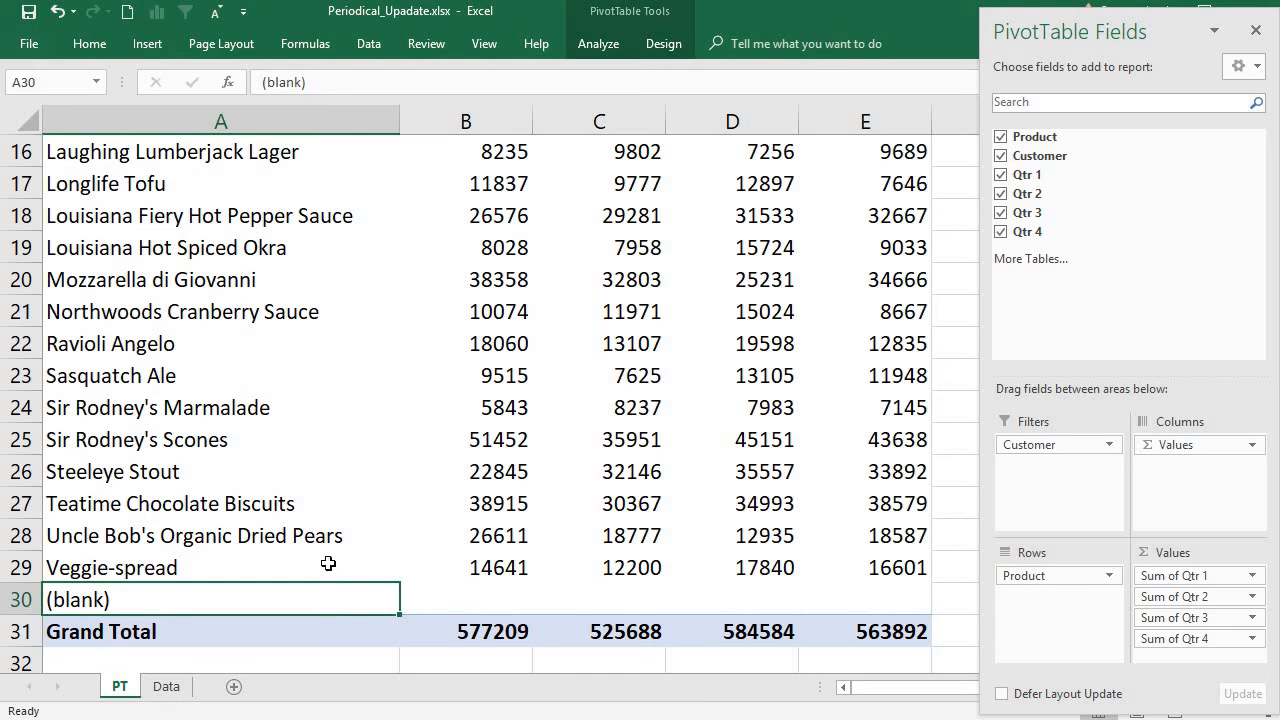
pyautogui.scroll(5, 192, 354)
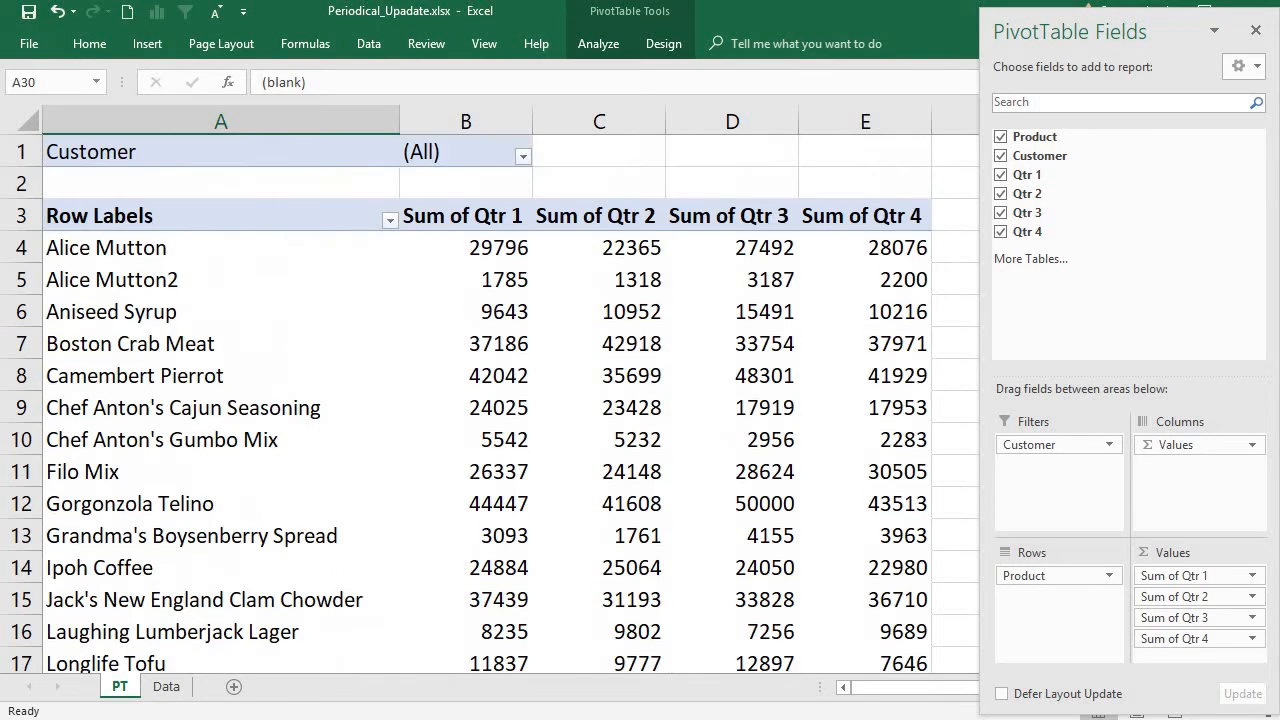
pyautogui.click(390, 222)
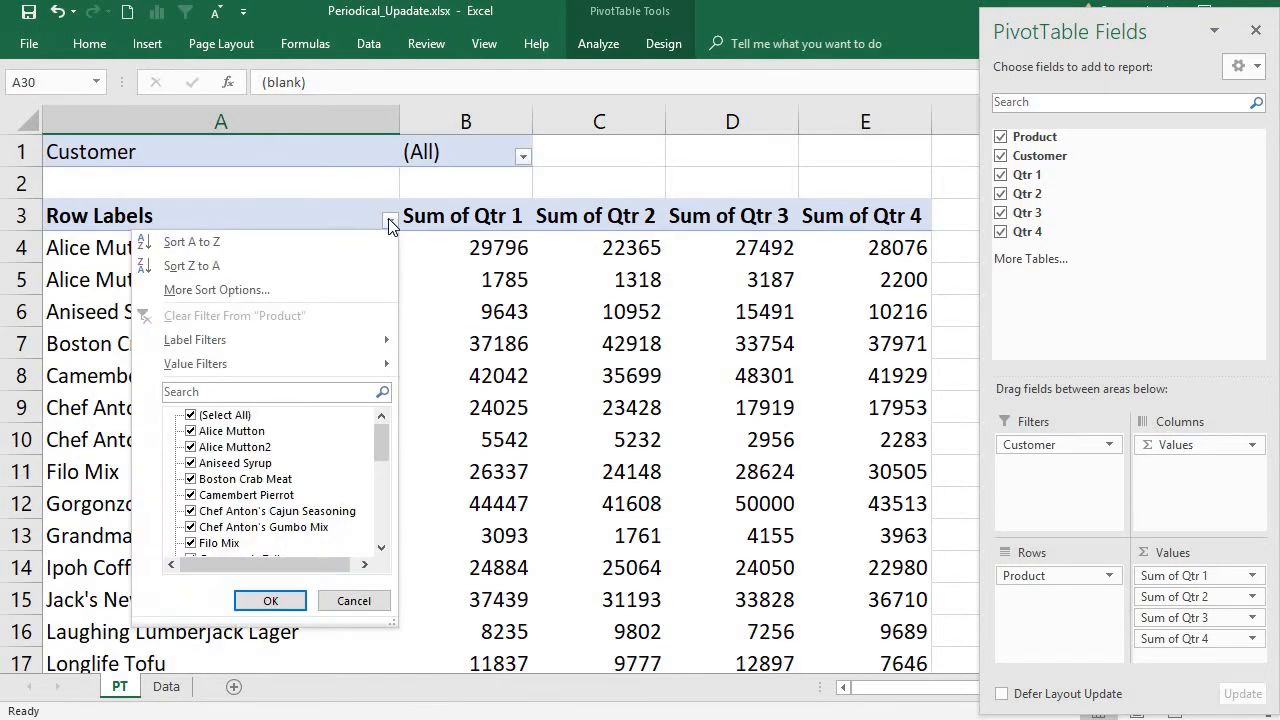
pyautogui.click(146, 215)
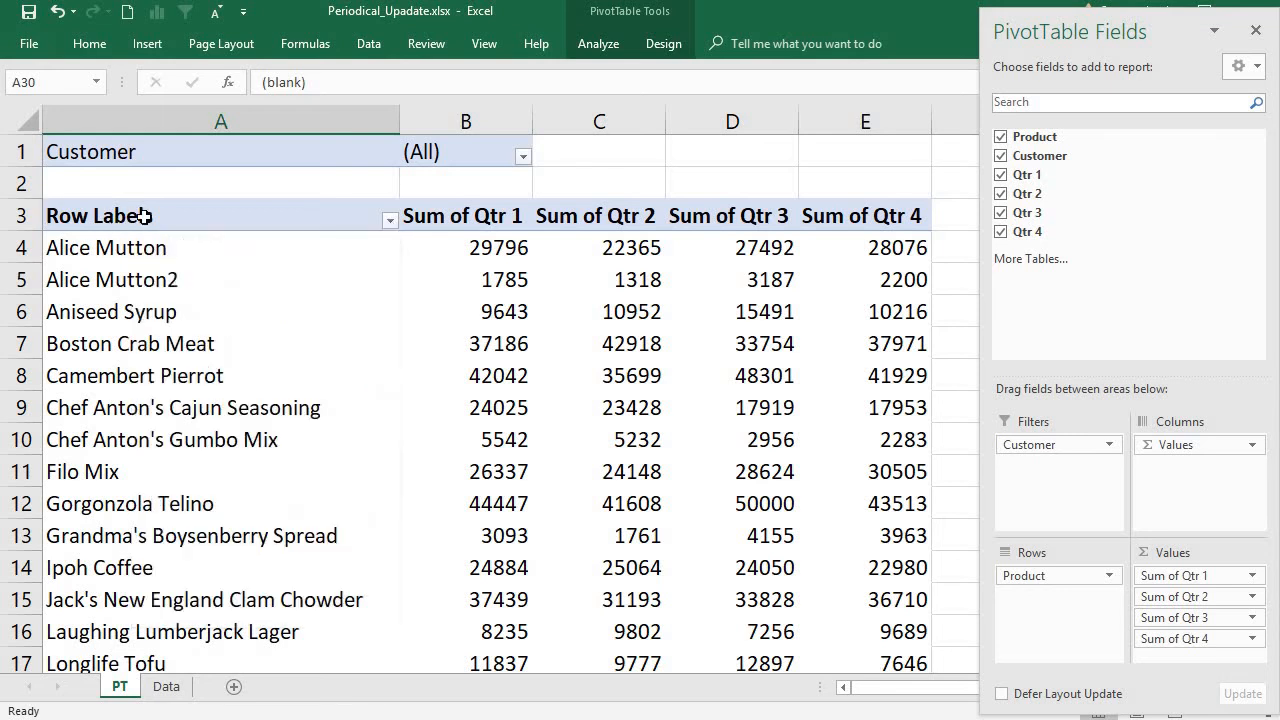
# Rename the PivotTable's Row Labels header in cell A3 to PRODUCTS
pyautogui.click(158, 216)
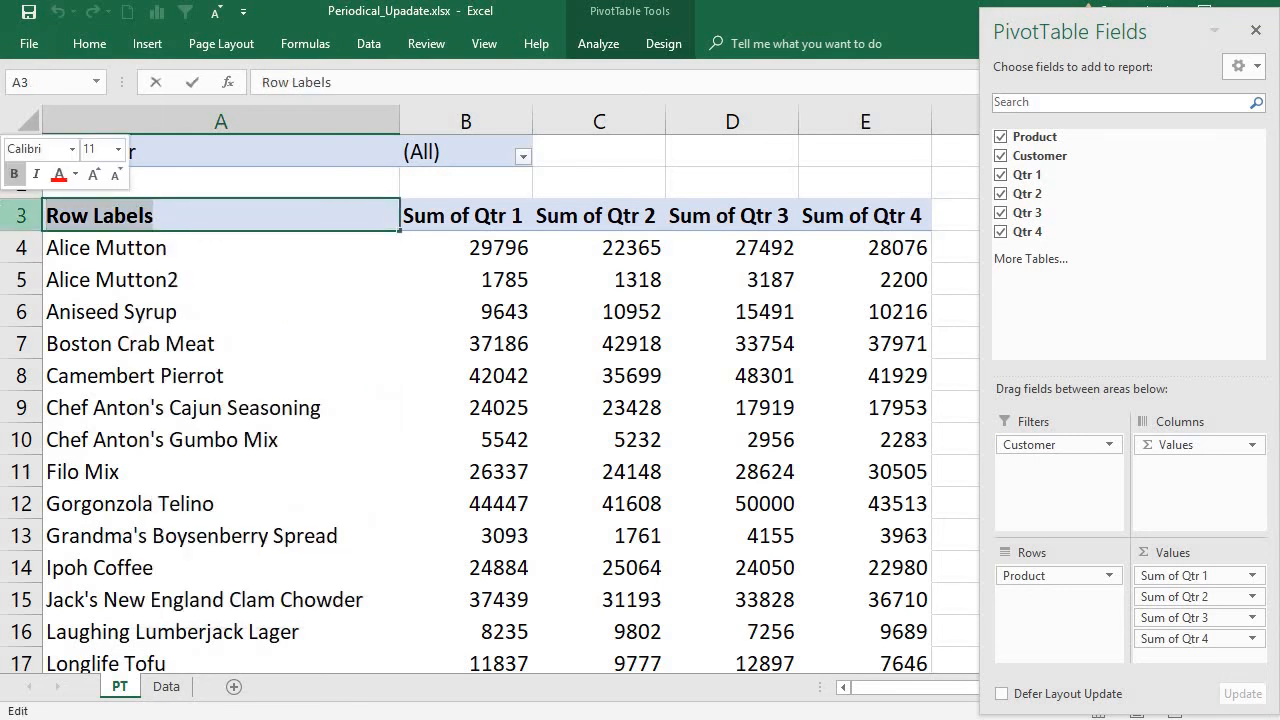
pyautogui.write('PROD')
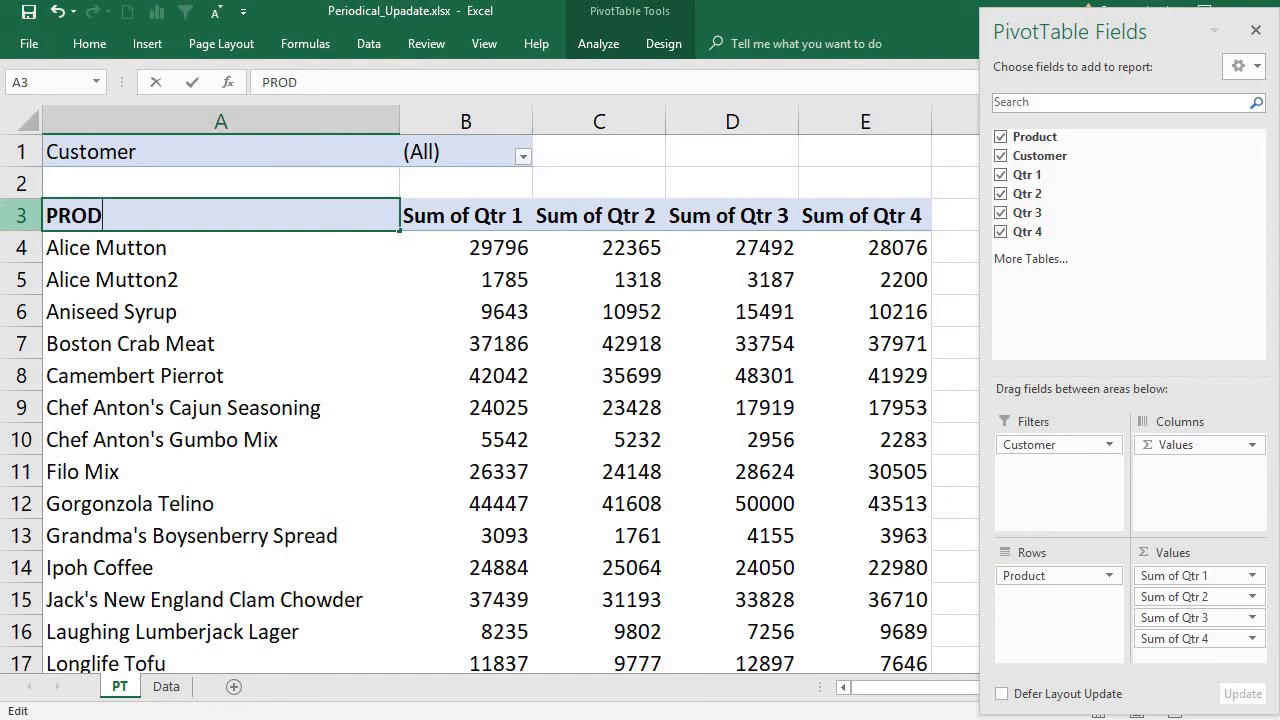
pyautogui.write('UCTS')
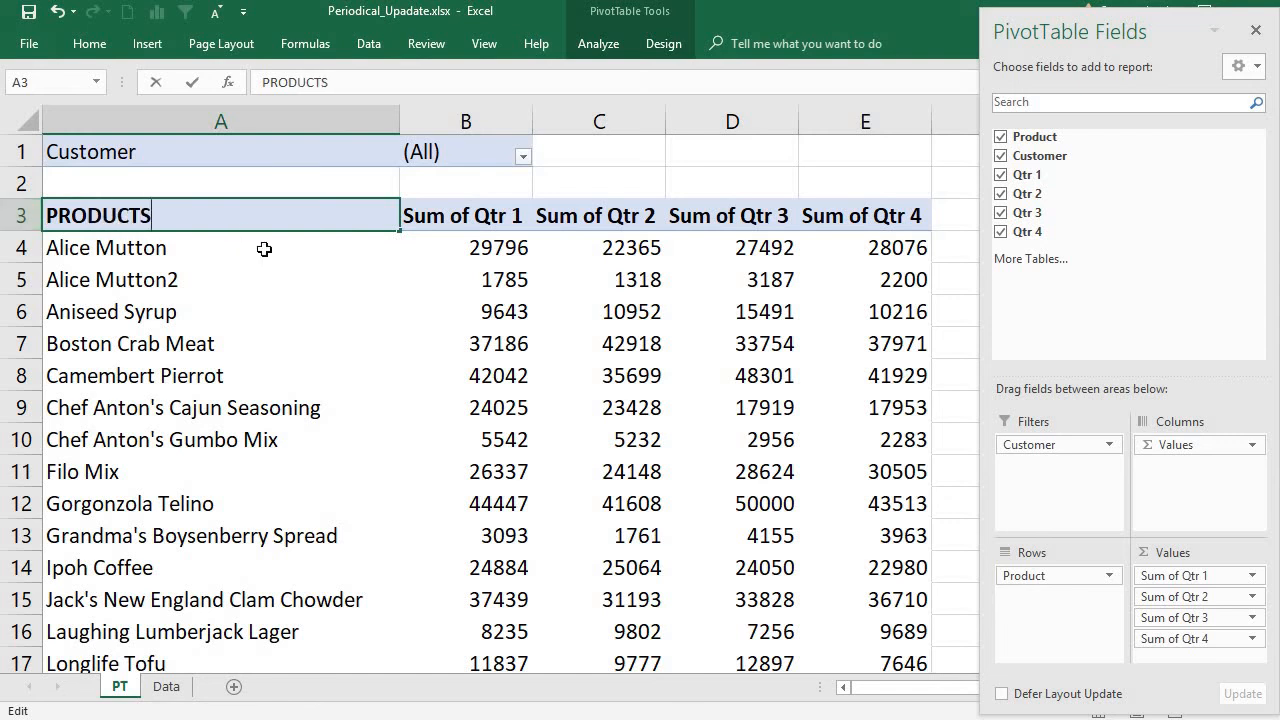
pyautogui.press('Return')
pyautogui.click(355, 215)
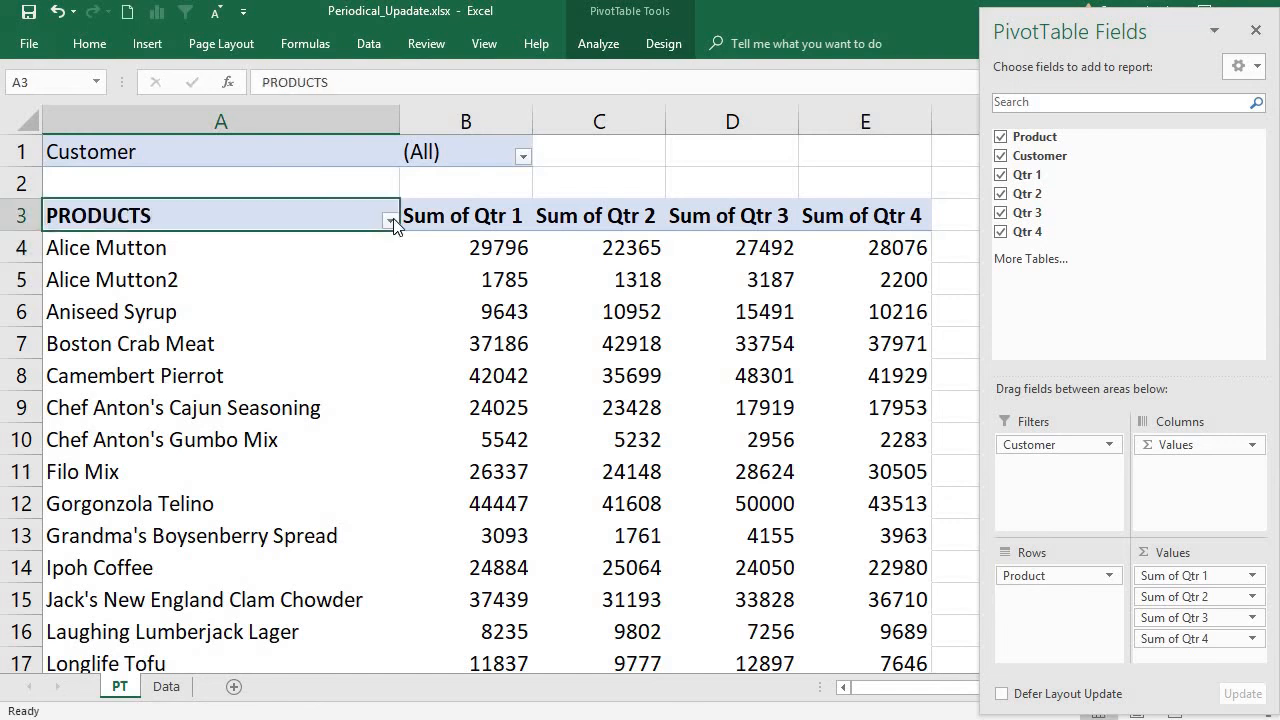
# Filter the (blank) item out of the PivotTable's product rows and check the list down to the Grand Total
pyautogui.click(390, 219)
pyautogui.moveTo(382, 435); pyautogui.dragTo(381, 522)
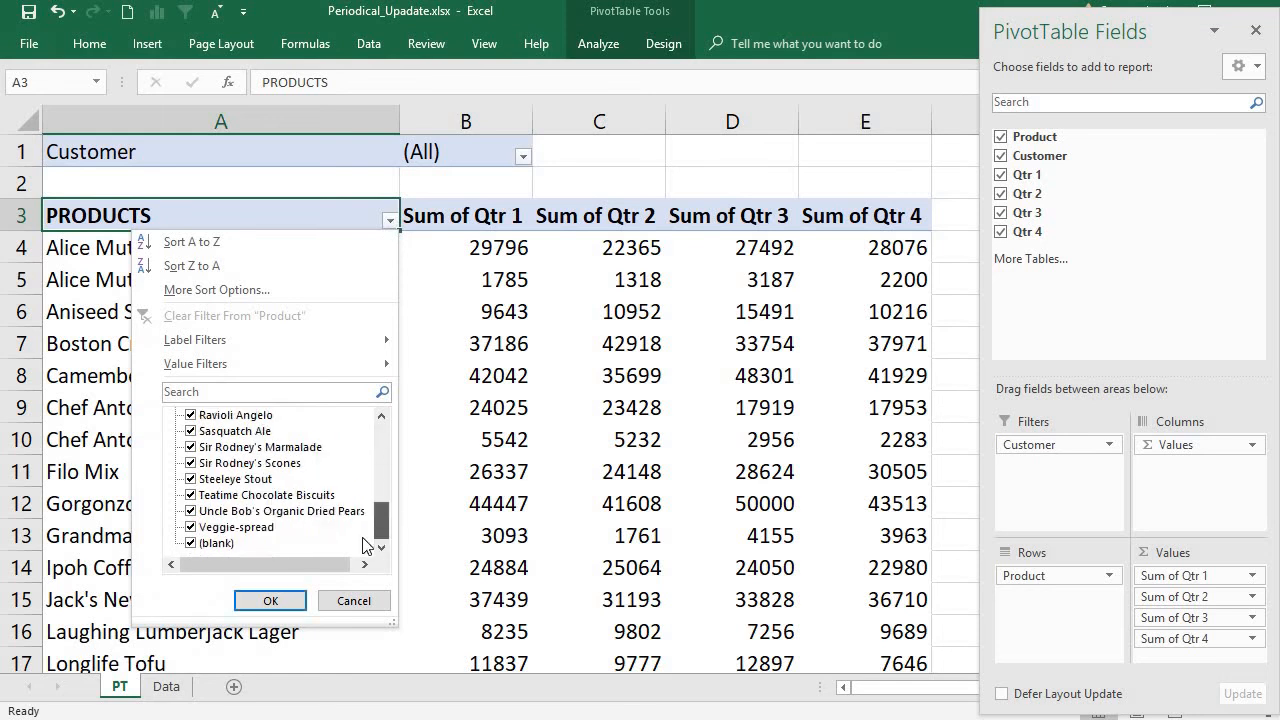
pyautogui.click(191, 543)
pyautogui.click(291, 604)
pyautogui.scroll(-5, 490, 400)
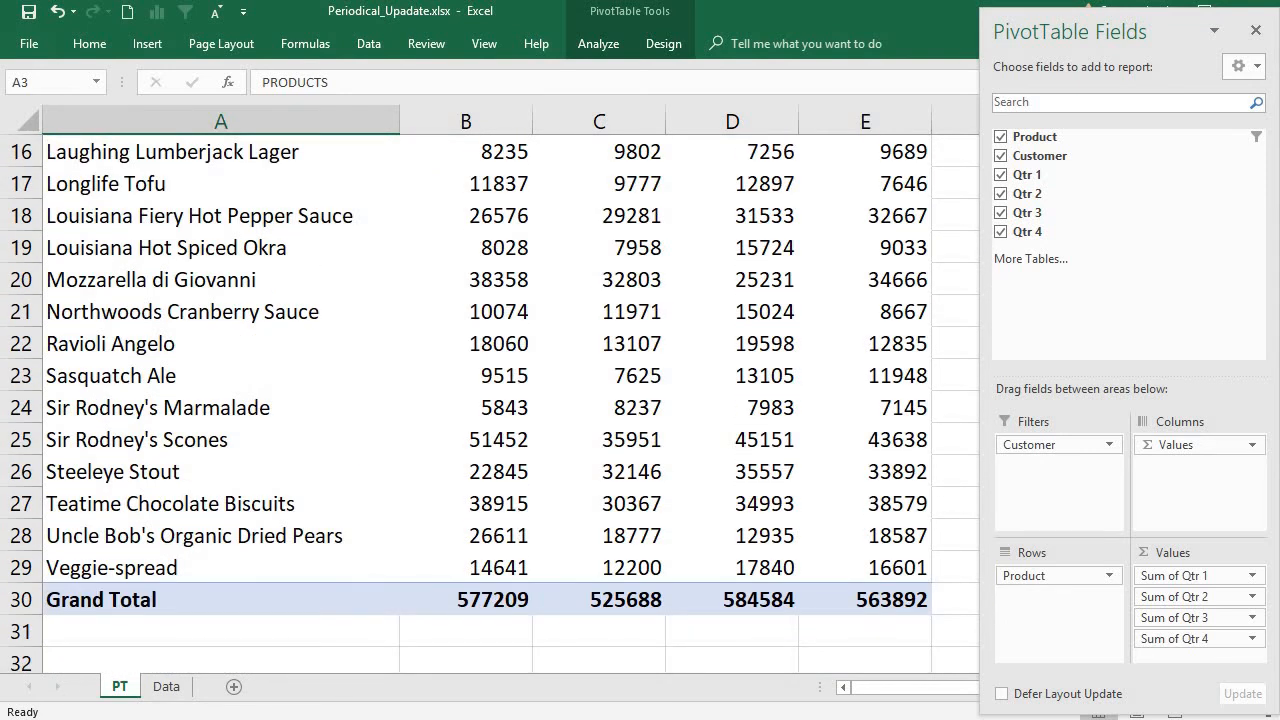
pyautogui.scroll(5, 490, 400)
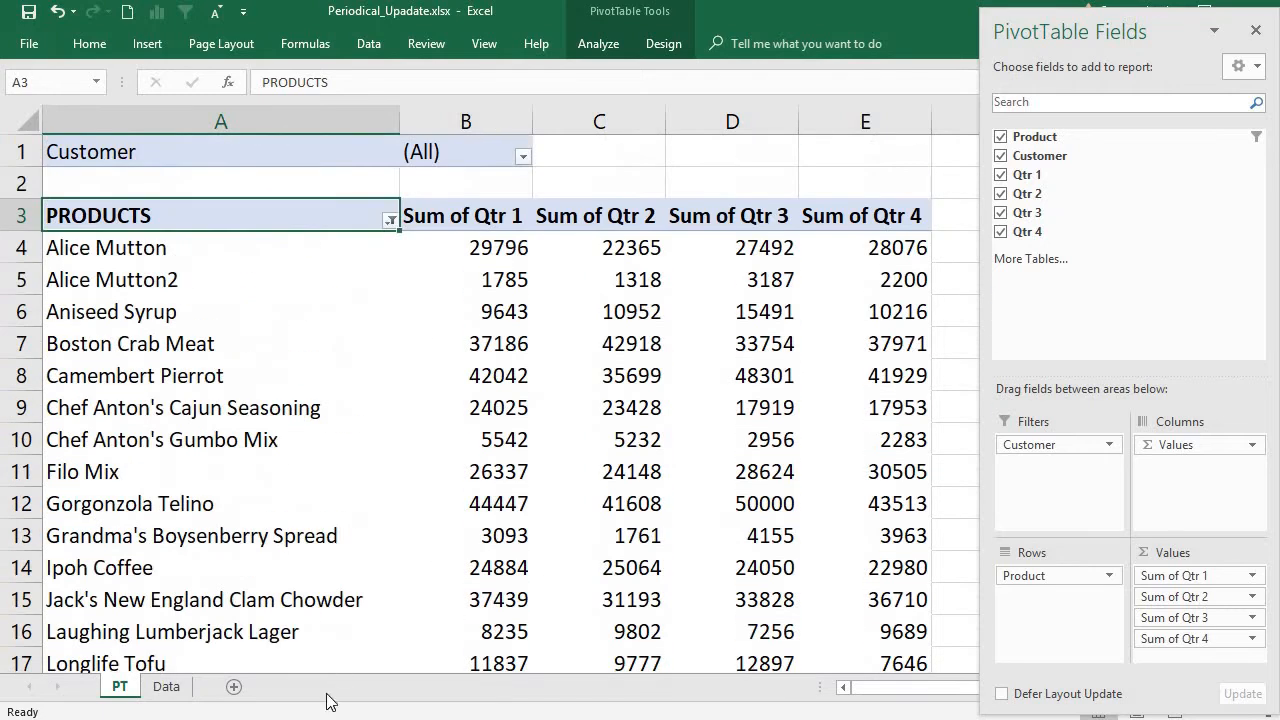
# Select the whole imported sales range on the Data sheet, from the last Veggie-spread row up to the headers
pyautogui.click(166, 686)
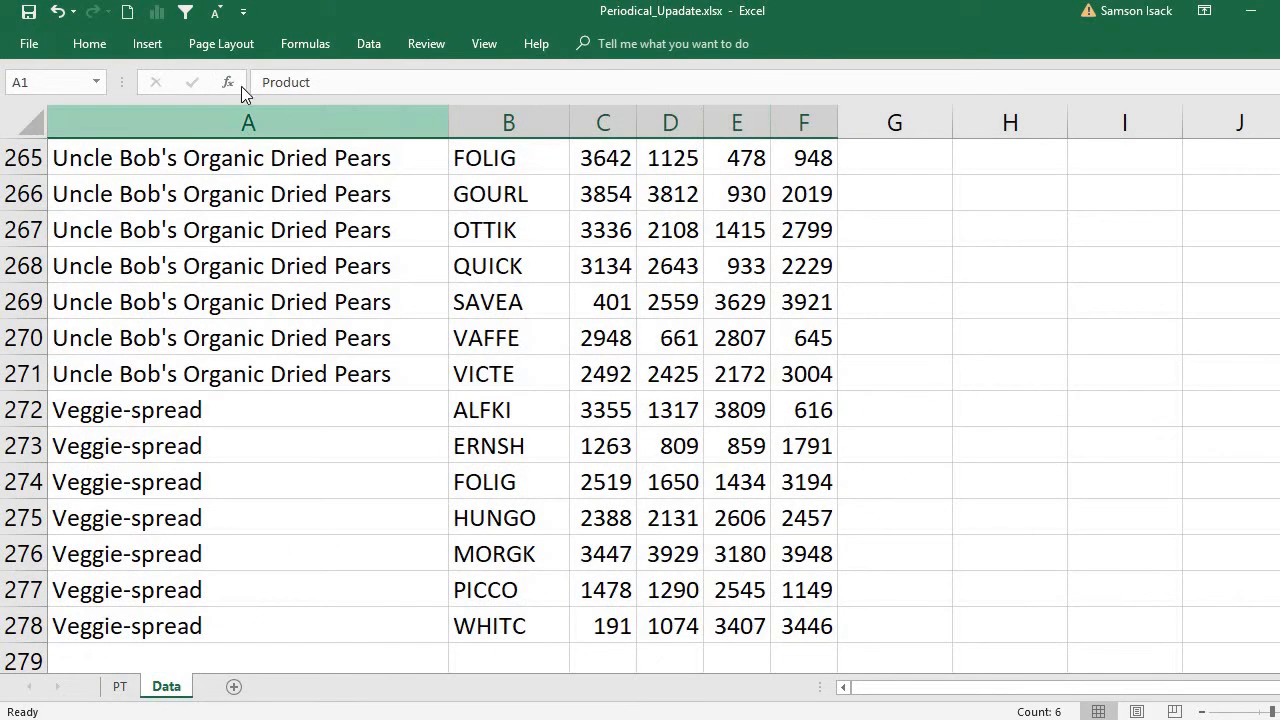
pyautogui.moveTo(786, 634); pyautogui.dragTo(200, 44)
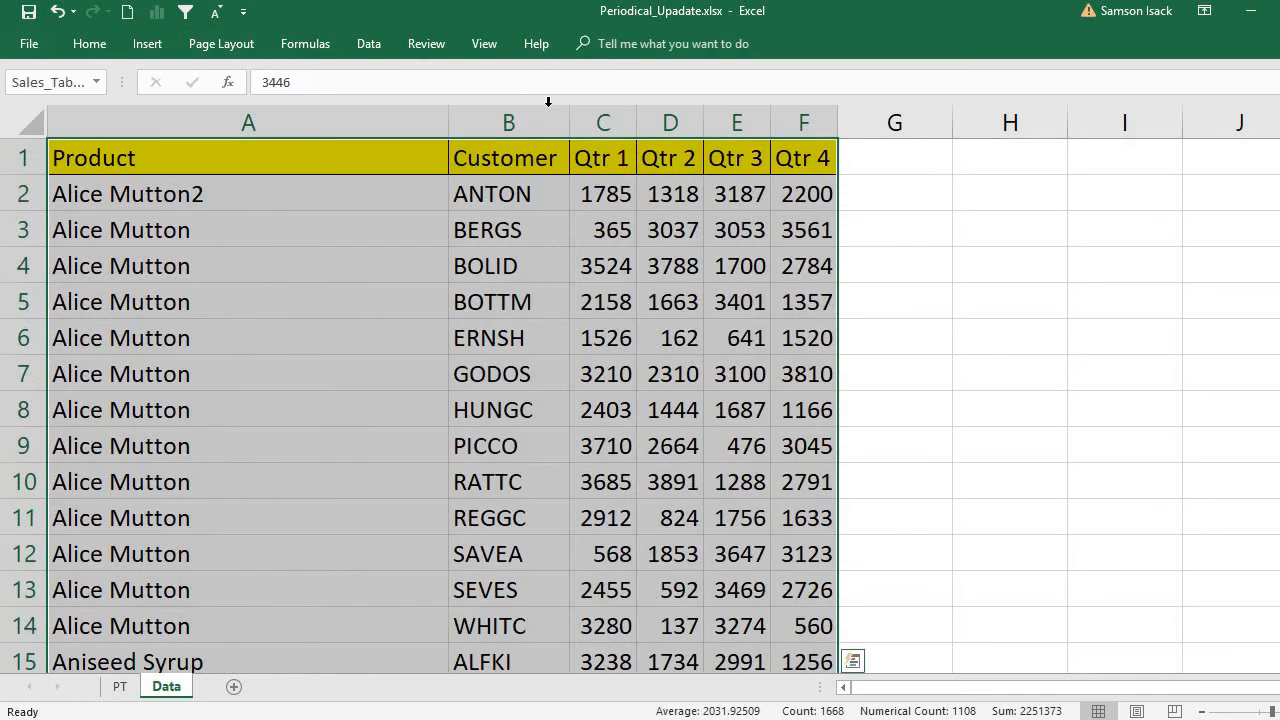
pyautogui.click(373, 47)
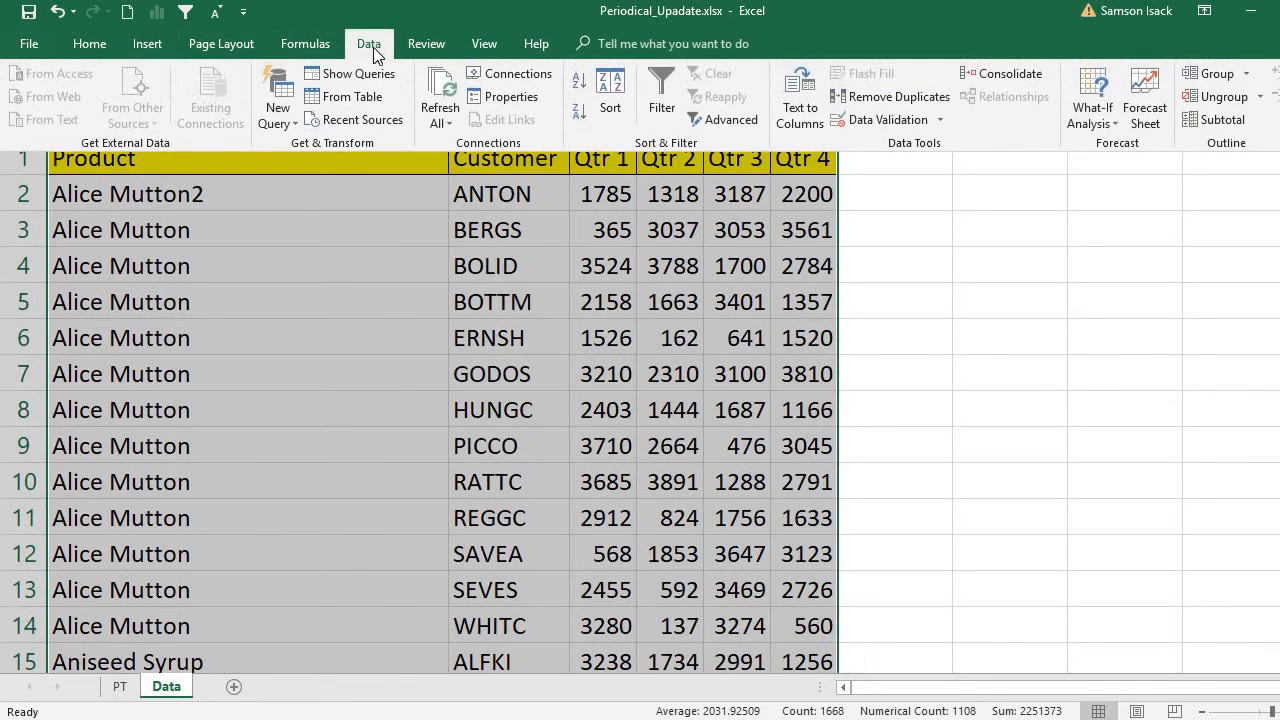
# Return to the PT sheet and view the PivotTable's Change Data Source options without choosing one
pyautogui.click(118, 687)
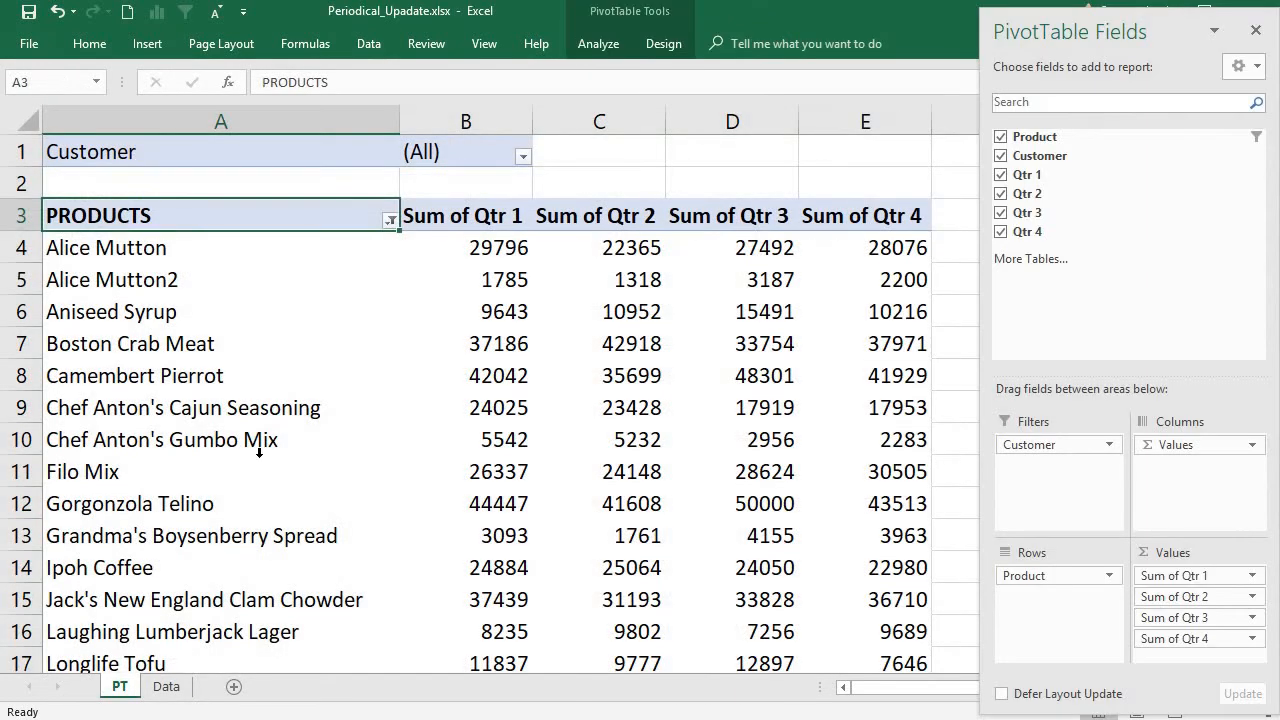
pyautogui.click(258, 466)
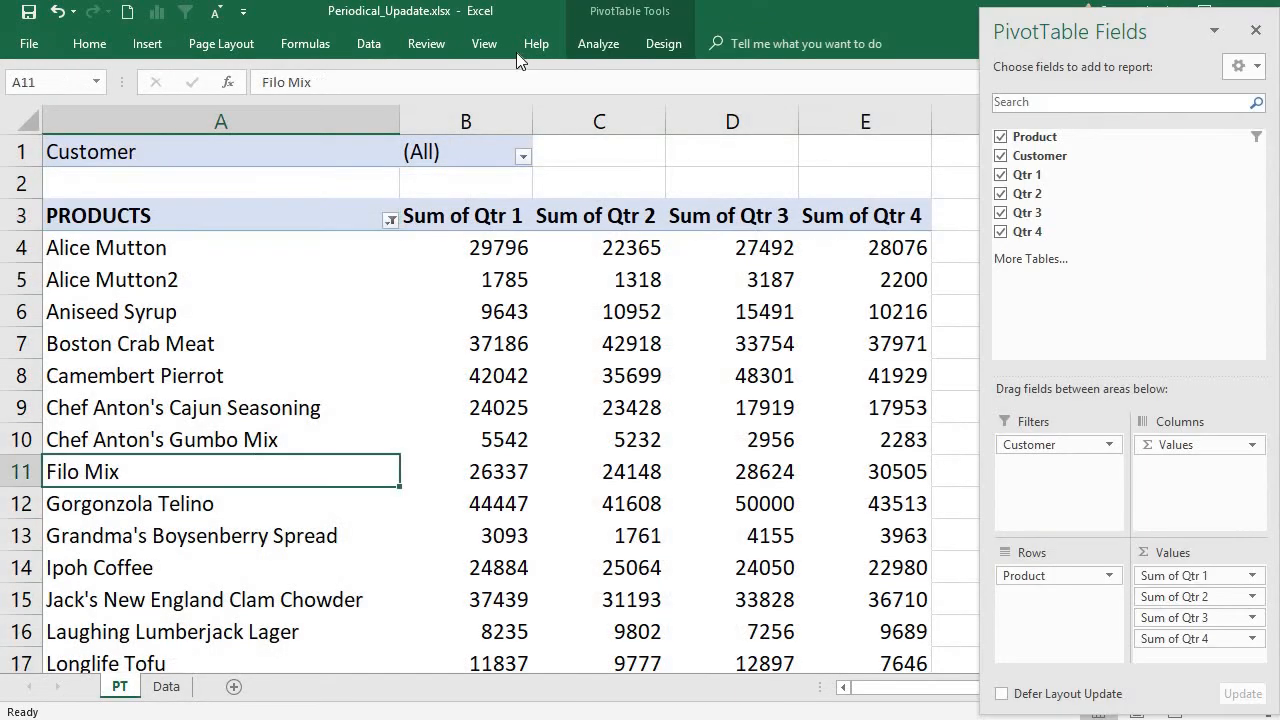
pyautogui.click(598, 43)
pyautogui.click(697, 117)
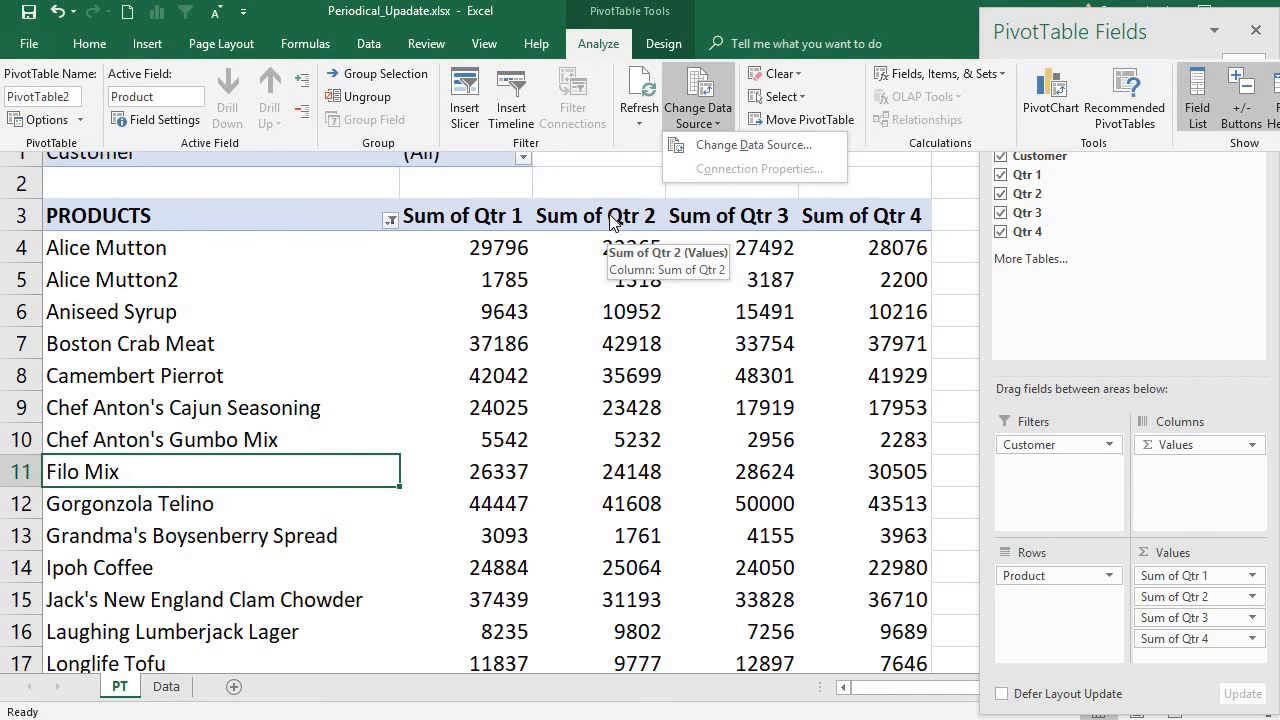
pyautogui.click(395, 245)
# Review the PRODUCTS filter list down to the (blank) item, close it without changes and select the first product cell
pyautogui.click(390, 220)
pyautogui.click(390, 220)
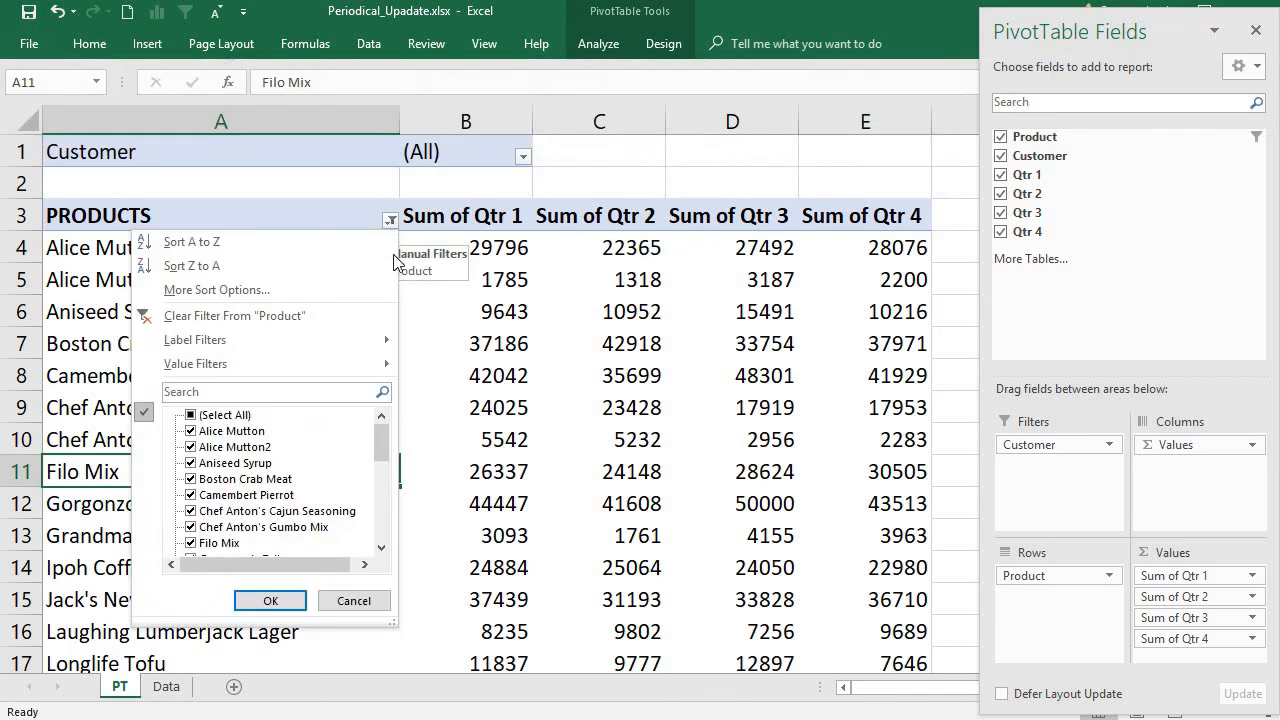
pyautogui.scroll(-6, 383, 450)
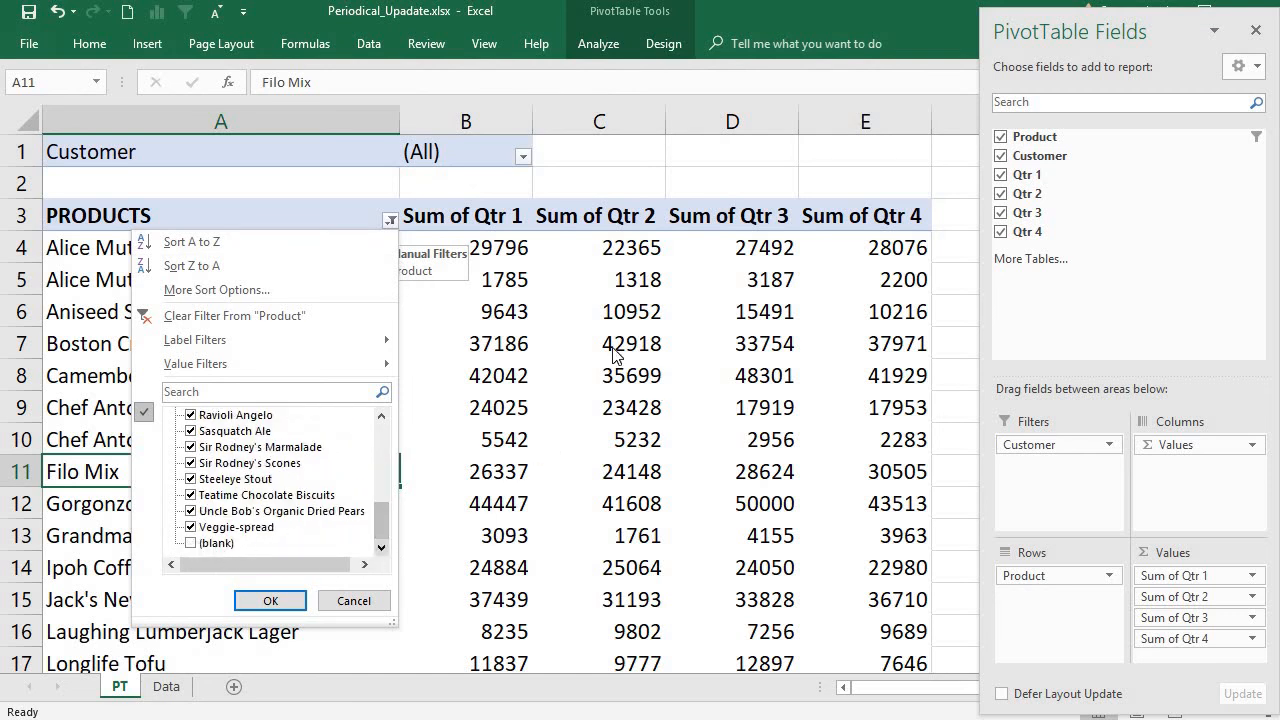
pyautogui.click(600, 345)
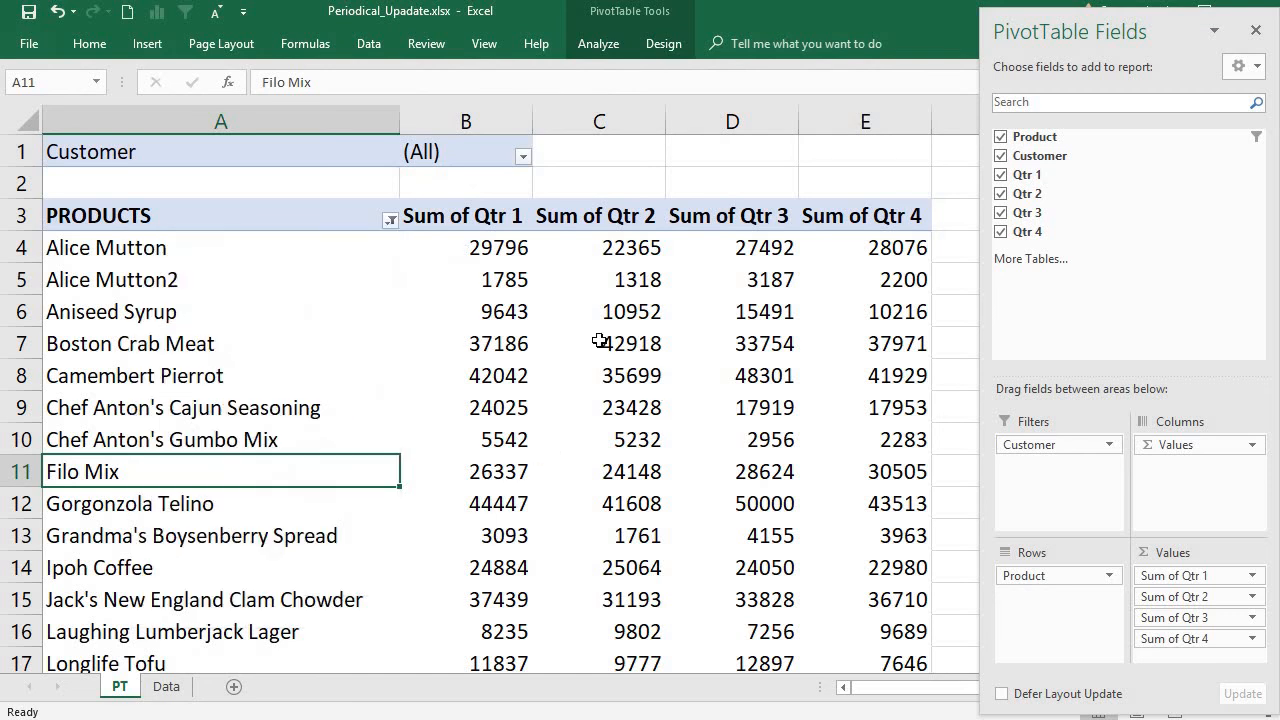
pyautogui.click(314, 261)
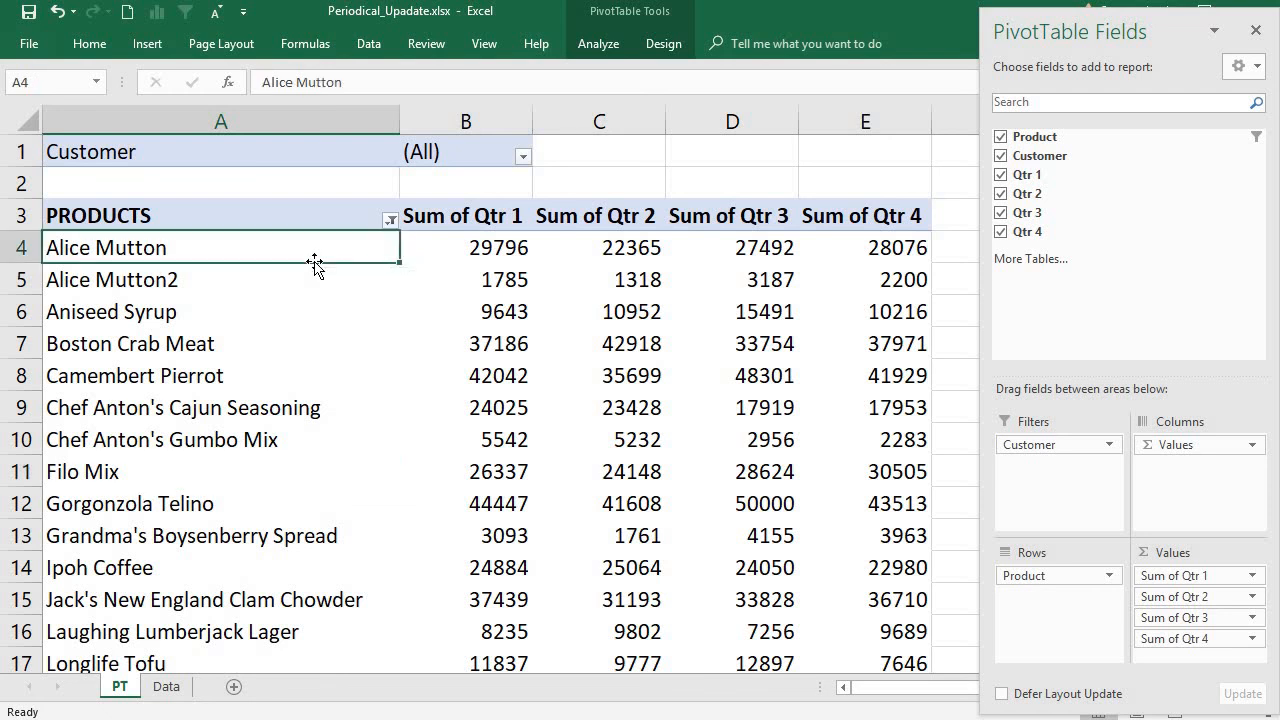